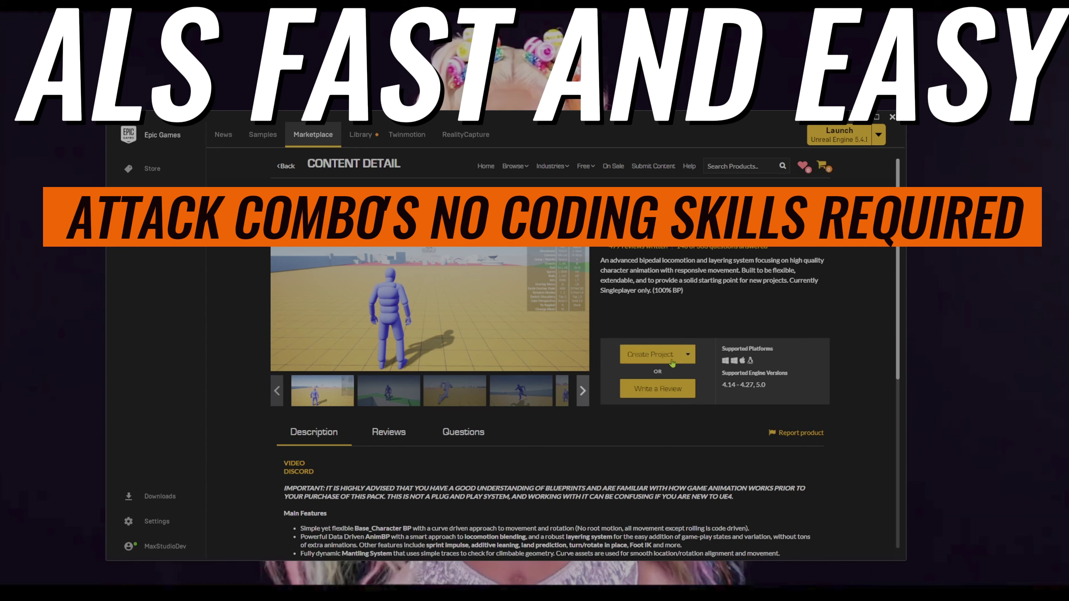
# - Create the AdvancedLocomotionSystem project for engine 4.27 in E:/AdvancedLocomotionSystem
pyautogui.click(672, 362)
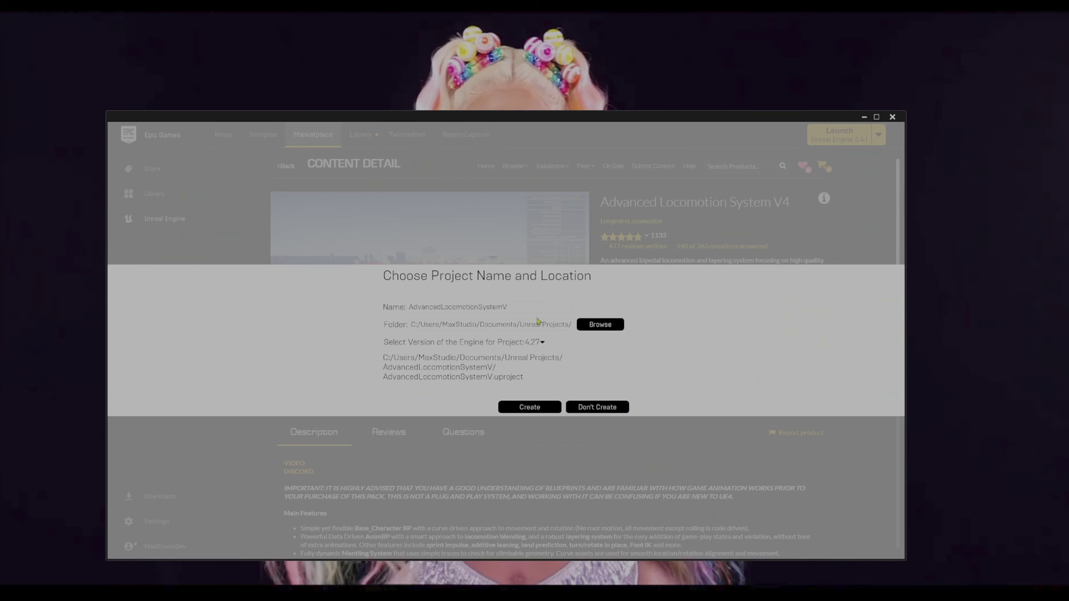
pyautogui.click(600, 324)
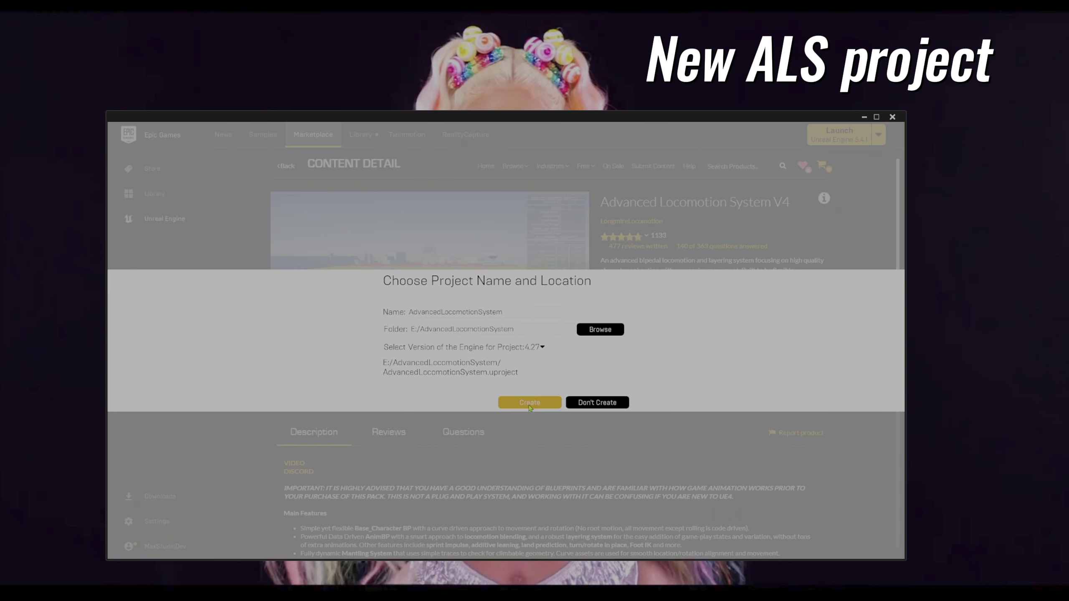
pyautogui.click(529, 405)
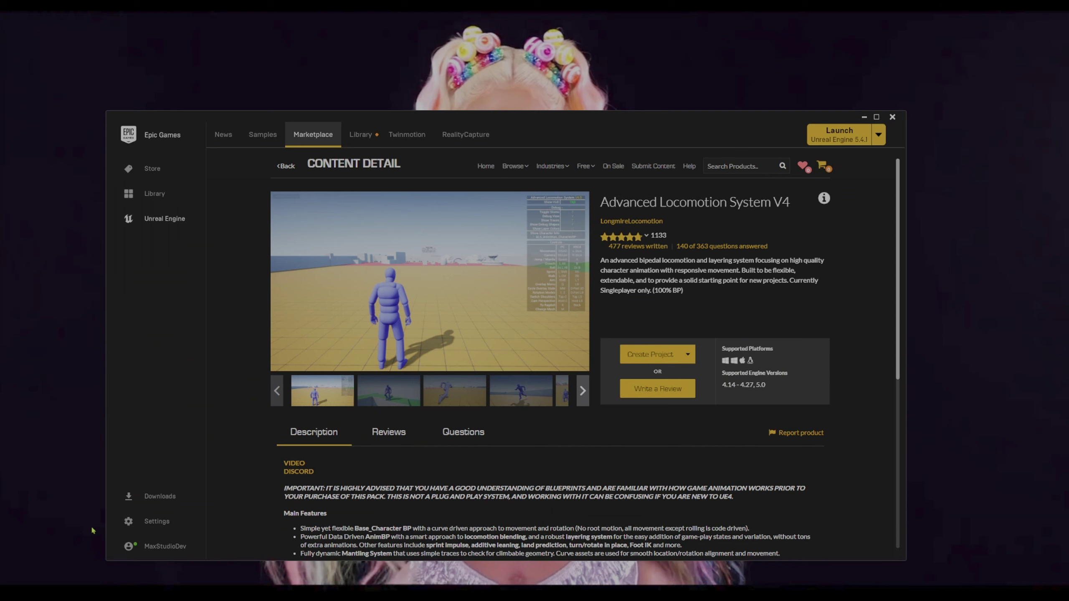
# - Switch the AdvancedLocomotionSystem .uproject file's engine version to 5.4
pyautogui.rightClick(400, 303)
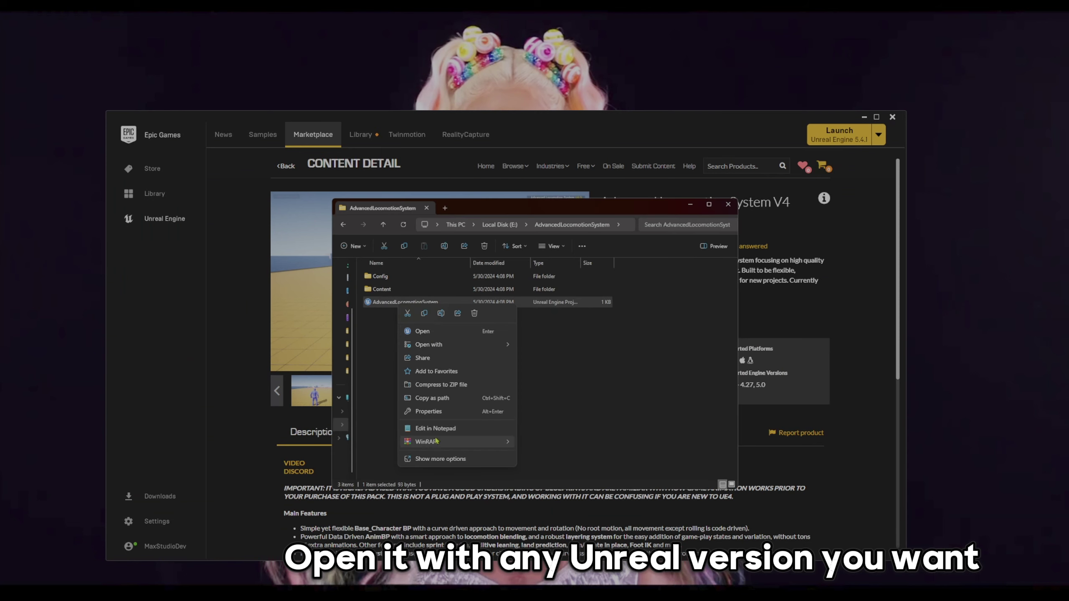
pyautogui.click(440, 458)
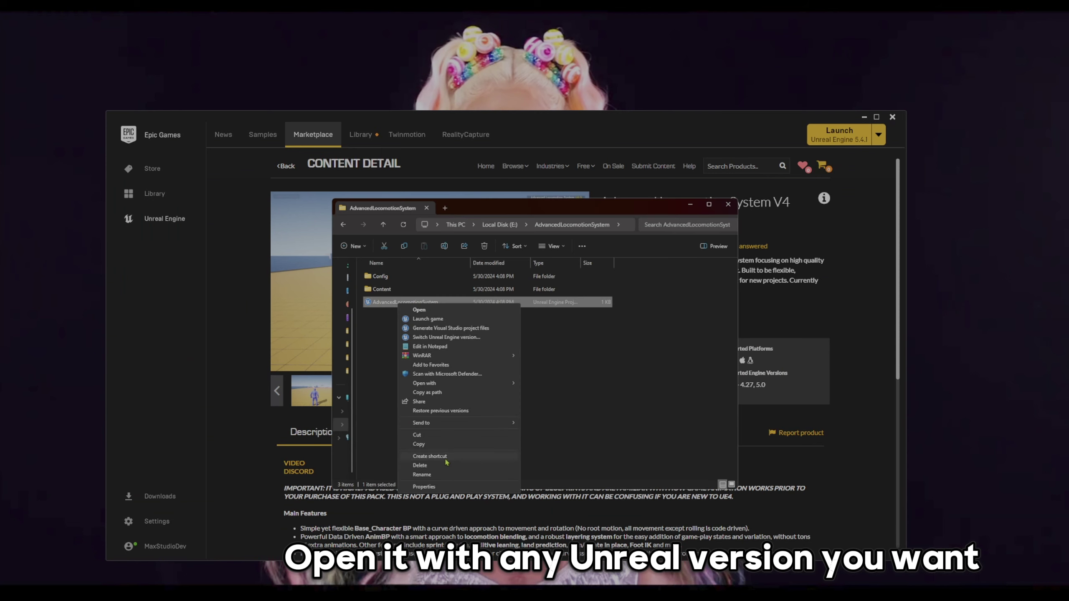
pyautogui.click(446, 338)
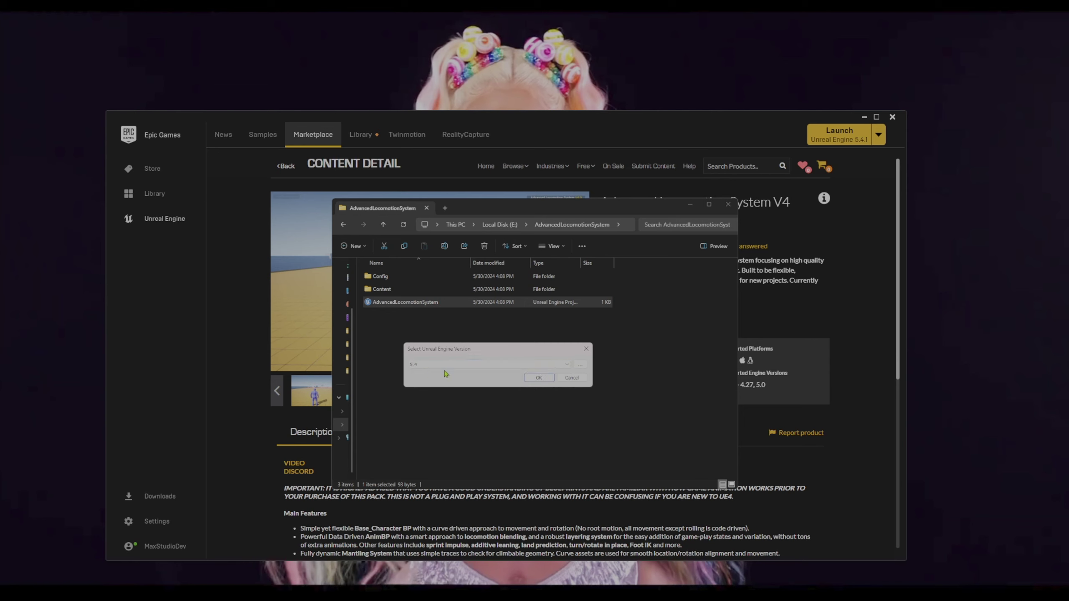
pyautogui.click(539, 379)
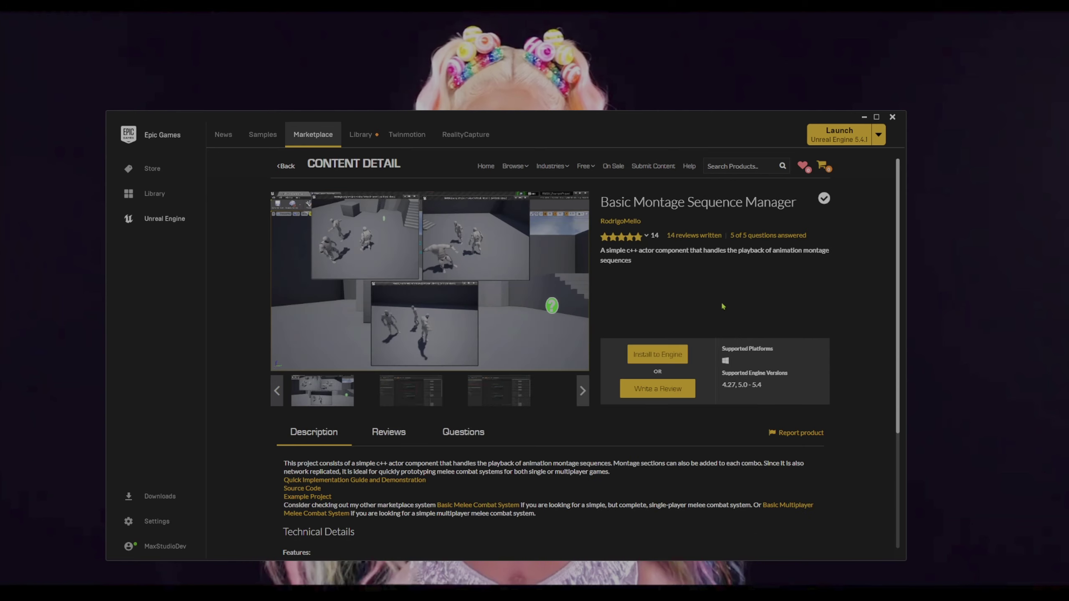
# - Install the Basic Montage Sequence Manager plugin to engine 5.3
pyautogui.moveTo(605, 202); pyautogui.dragTo(823, 204)
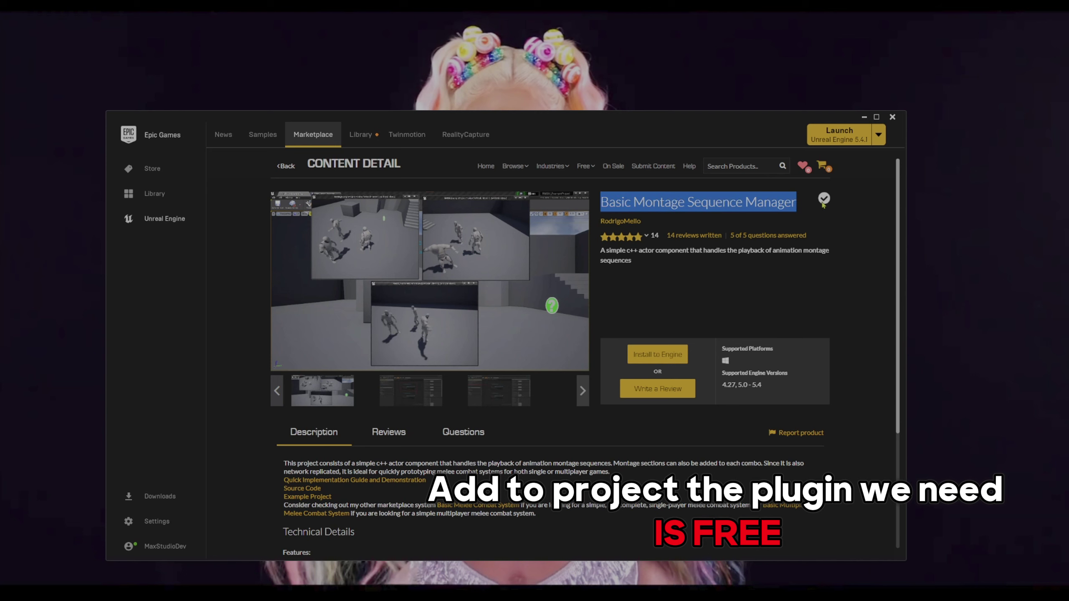
pyautogui.click(669, 356)
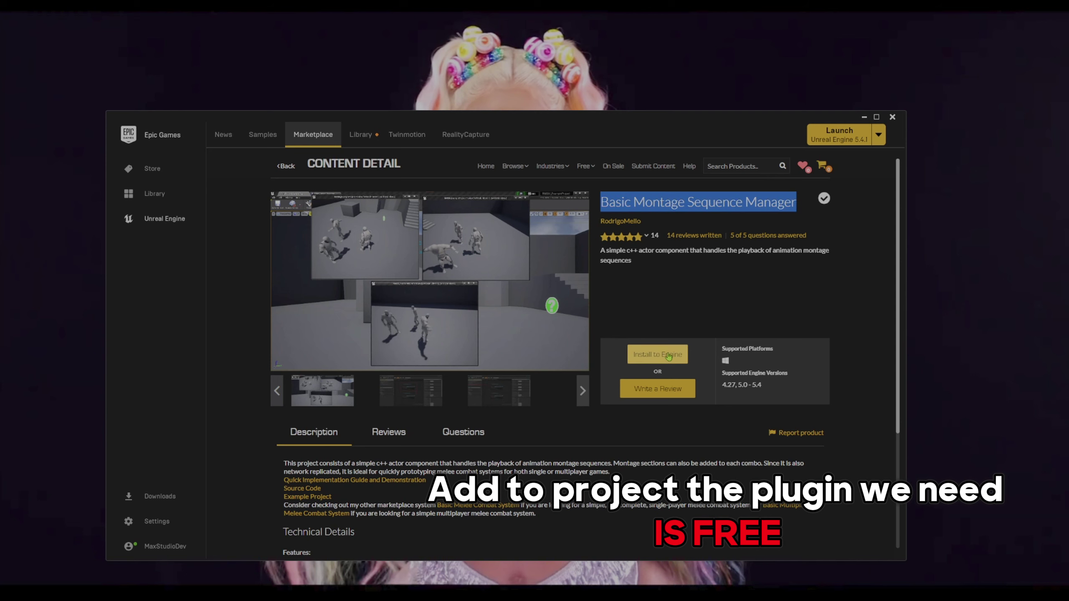
pyautogui.click(475, 341)
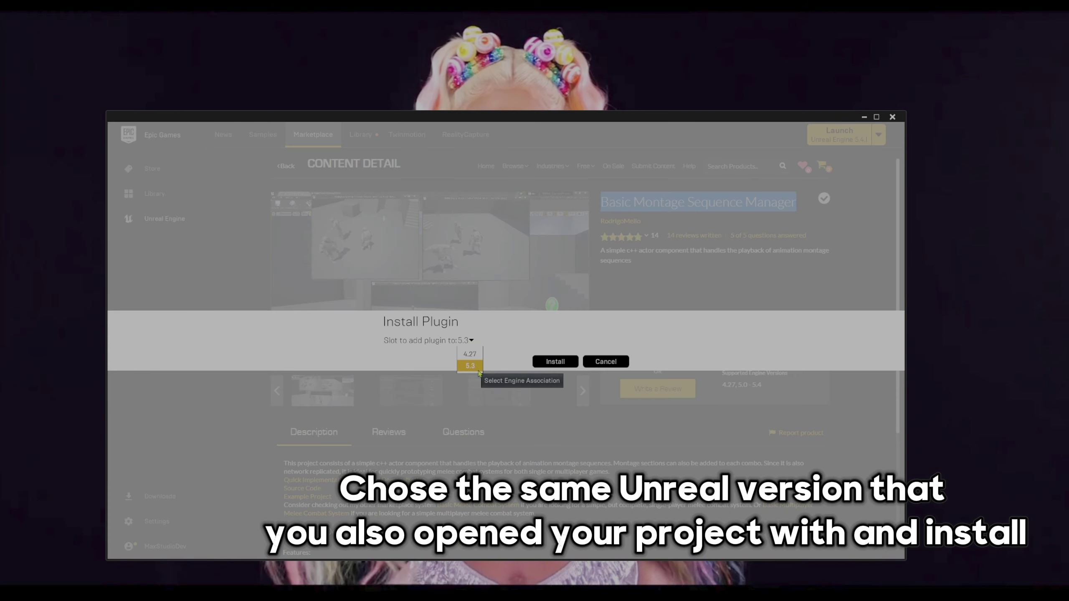
pyautogui.click(558, 362)
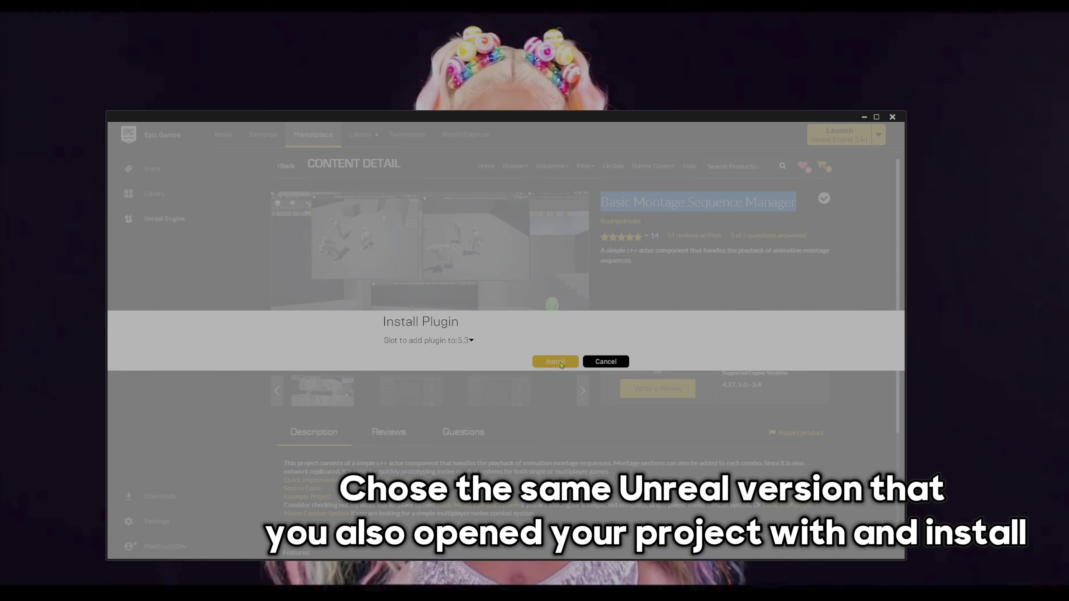
pyautogui.click(560, 364)
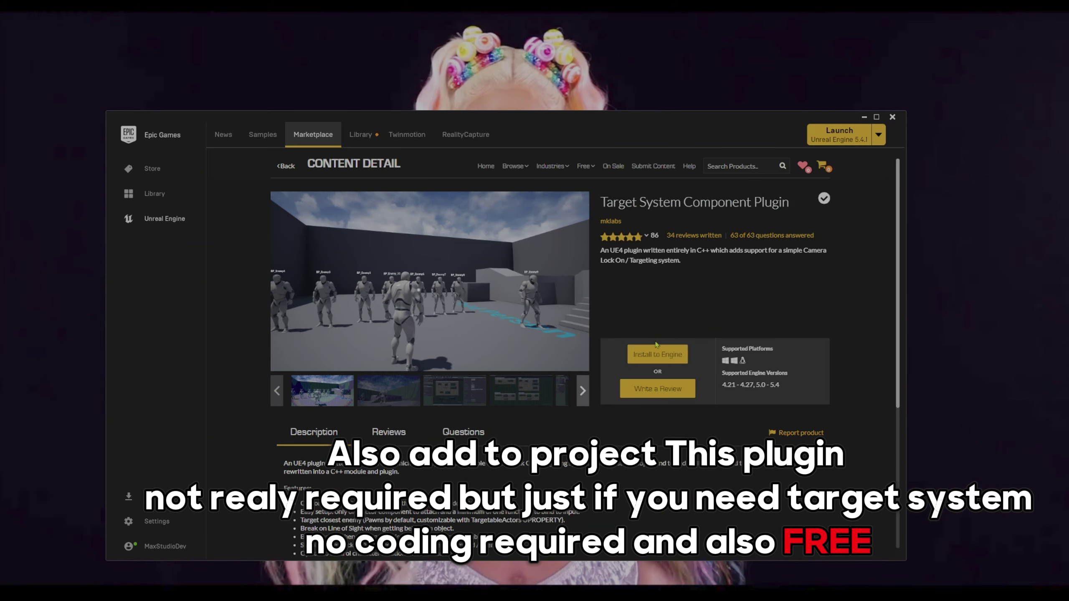
# - Start installing the Target System Component Plugin, then cancel its install dialog
pyautogui.click(655, 354)
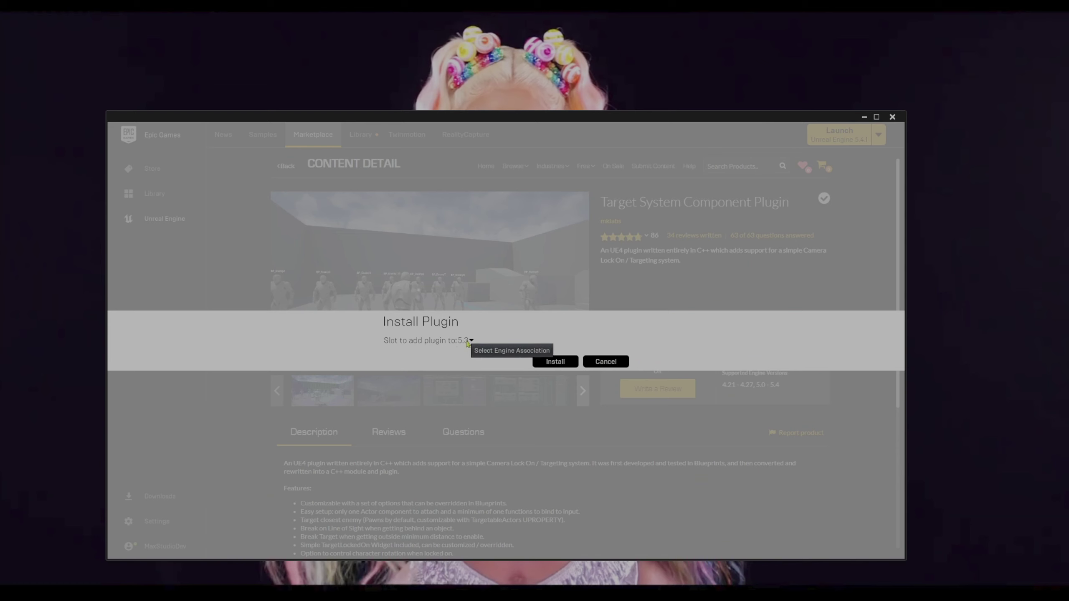
pyautogui.click(465, 341)
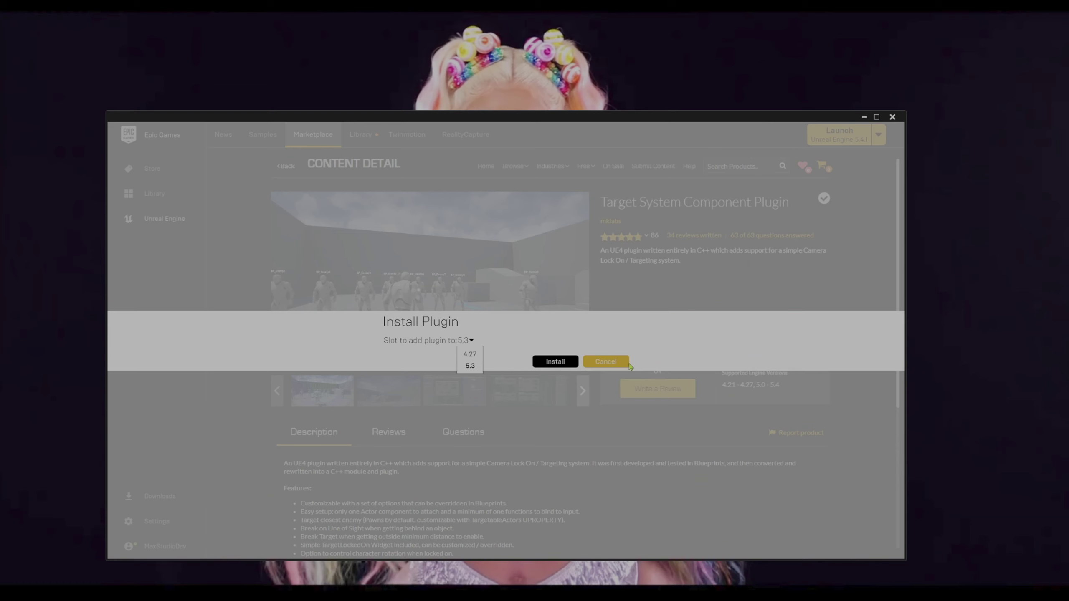
pyautogui.click(605, 361)
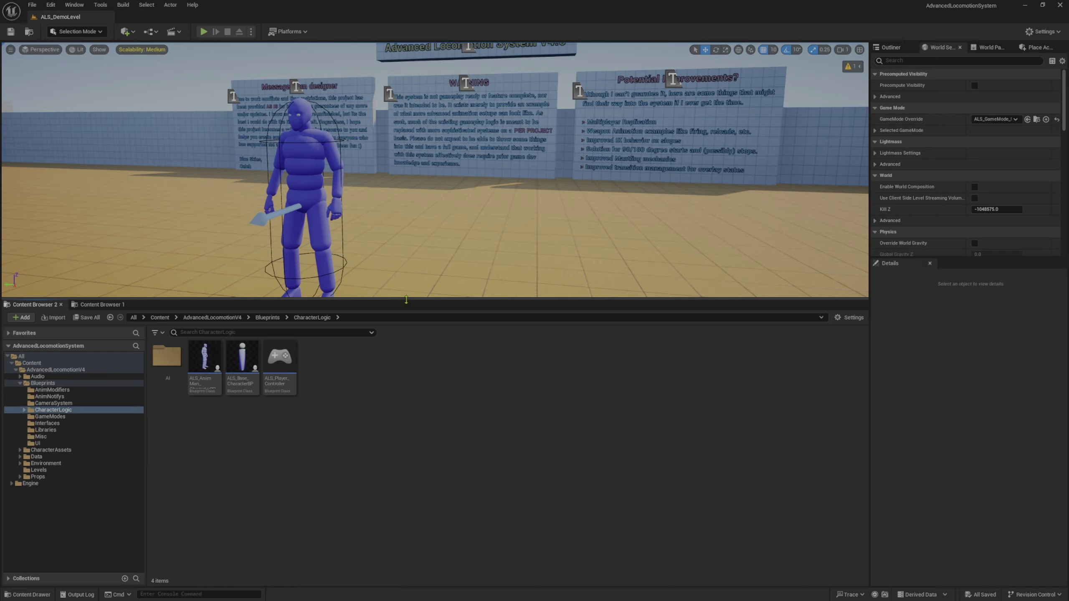
# - Enlarge the viewport and enable the BasicMontageSequenceManager plugin in the Plugins manager
pyautogui.moveTo(406, 305); pyautogui.dragTo(405, 383)
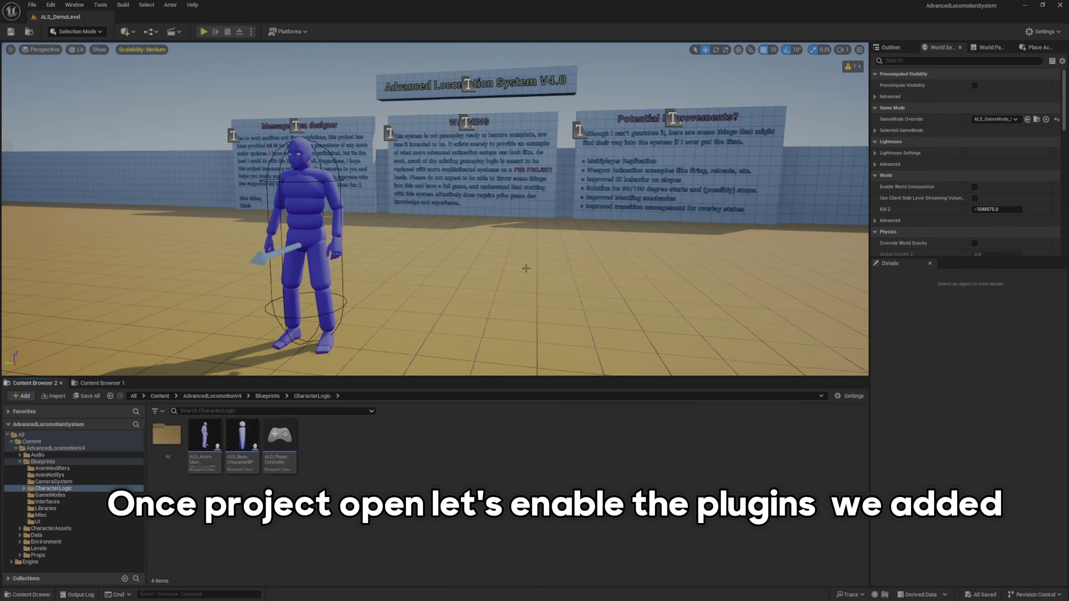
pyautogui.click(1040, 31)
pyautogui.click(987, 86)
pyautogui.write('basic mon')
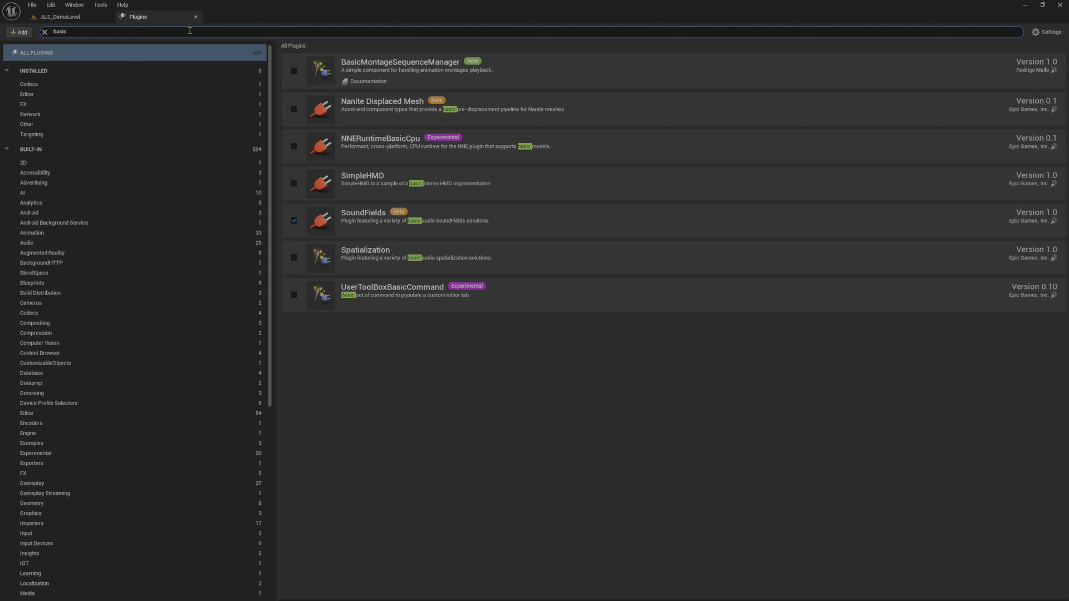
pyautogui.click(290, 69)
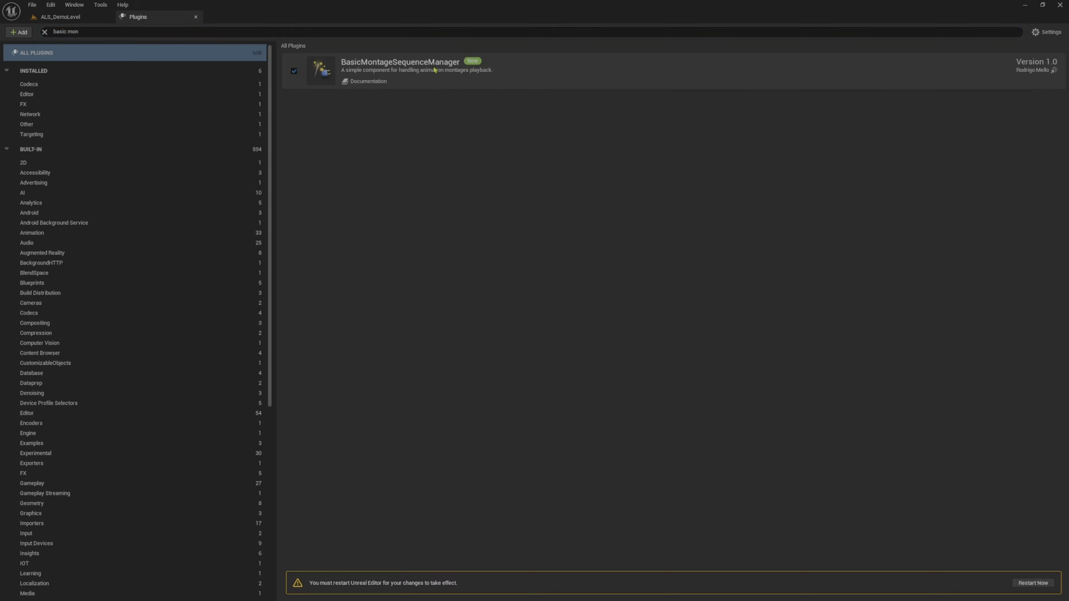
# - Search 'targetsys' and enable the TargetSystem plugin
pyautogui.hotkey('ctrl', 'a')
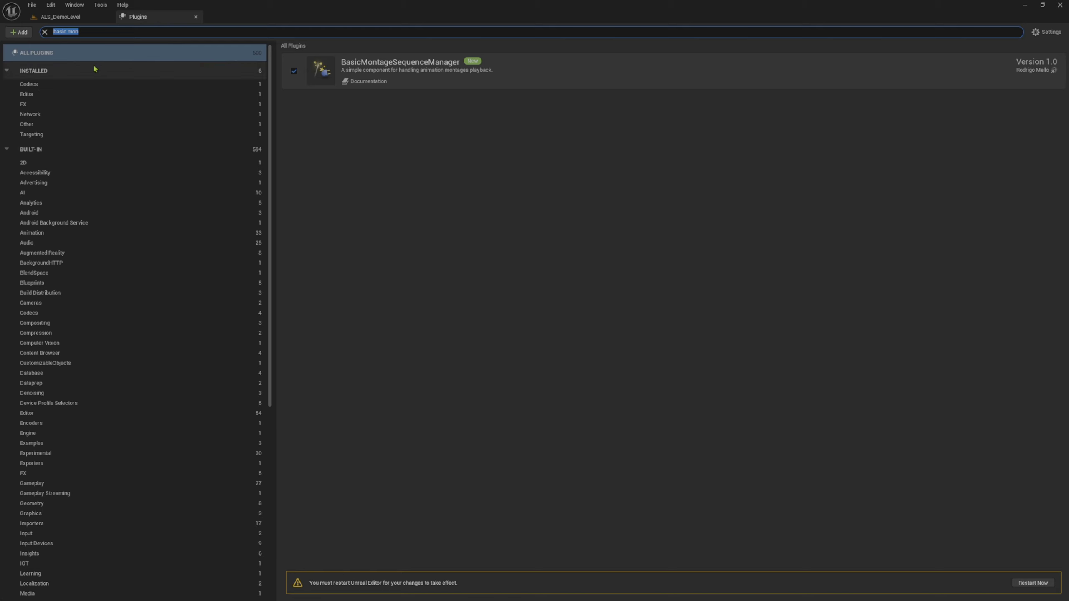
pyautogui.write('targets')
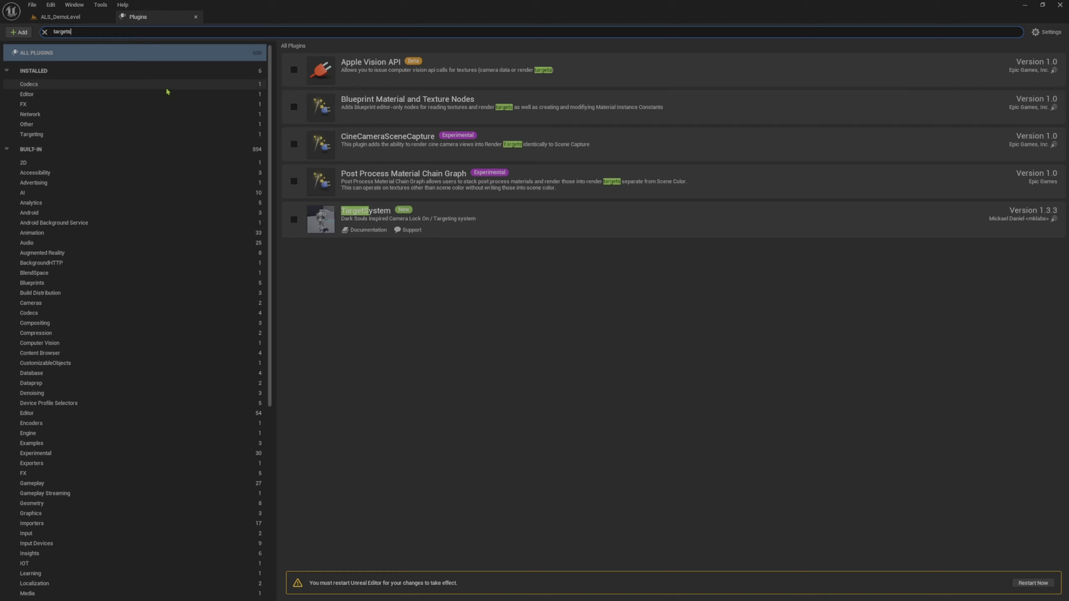
pyautogui.write('ys')
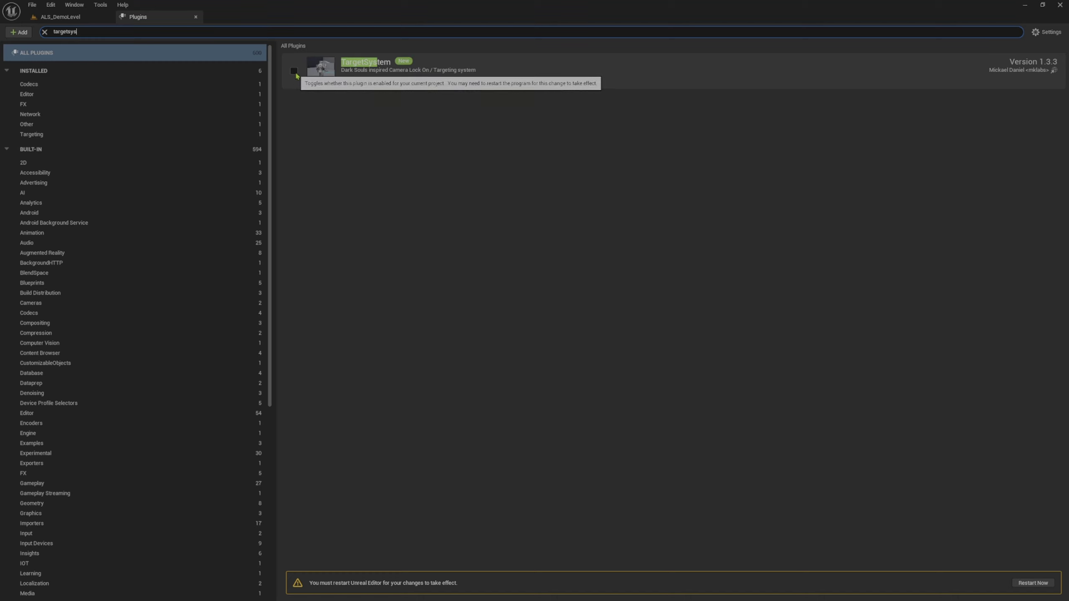
pyautogui.click(294, 71)
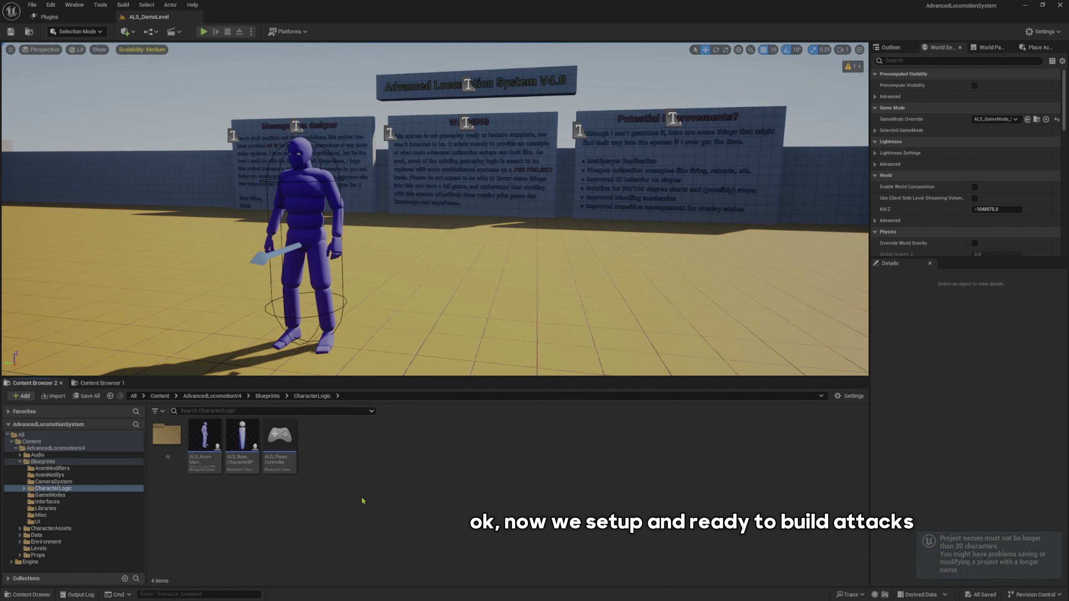
# - Create an Anims folder in CharacterLogic and open it
pyautogui.rightClick(363, 500)
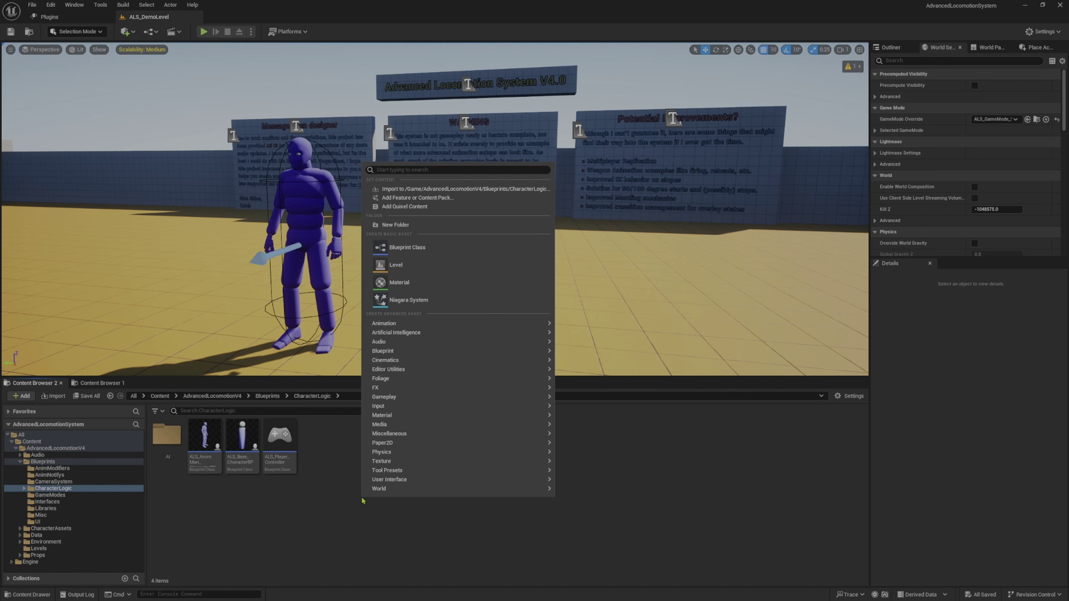
pyautogui.click(436, 225)
pyautogui.write('Anims')
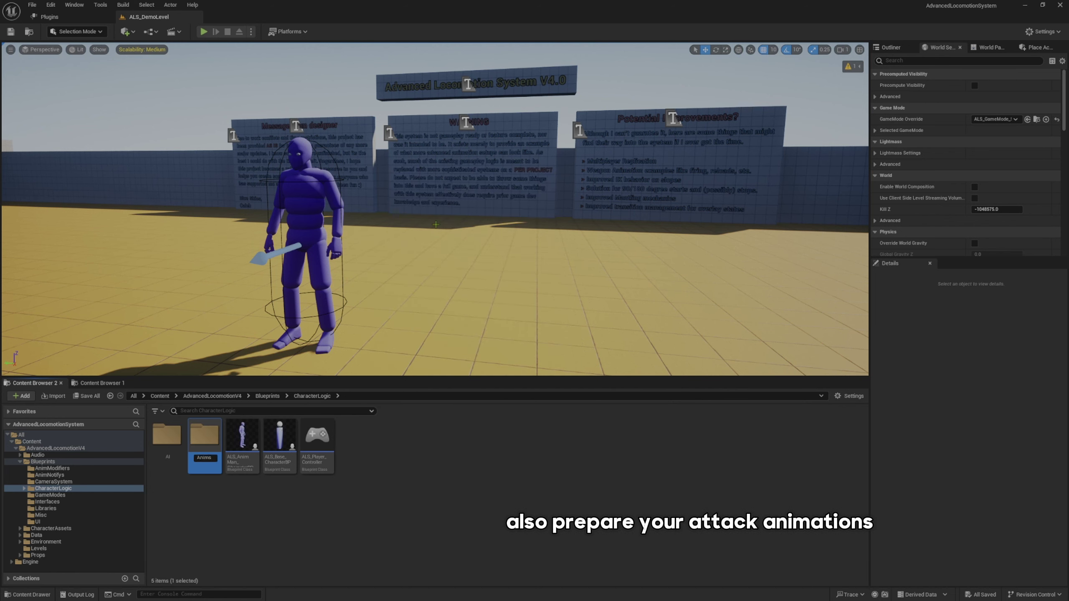
pyautogui.press('Return')
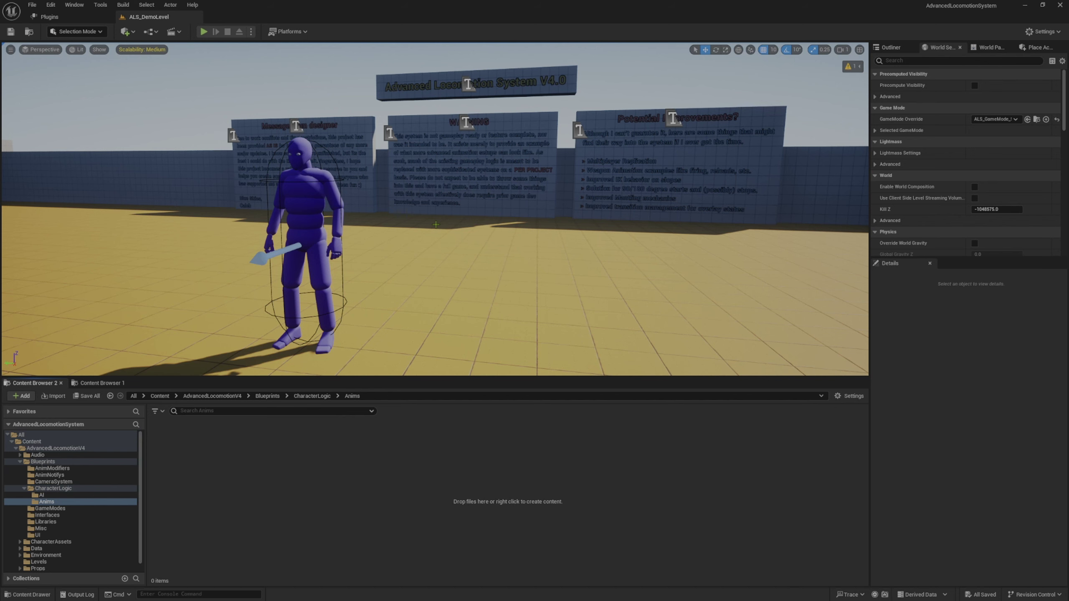
# - Import Combo_1 to Combo_5 FBX files onto ALS_Mannequin_Skeleton
pyautogui.hotkey('alt', 'Tab')
pyautogui.moveTo(417, 363)
pyautogui.mouseDown()
pyautogui.moveTo(387, 276)
pyautogui.moveTo(324, 358)
pyautogui.mouseUp()
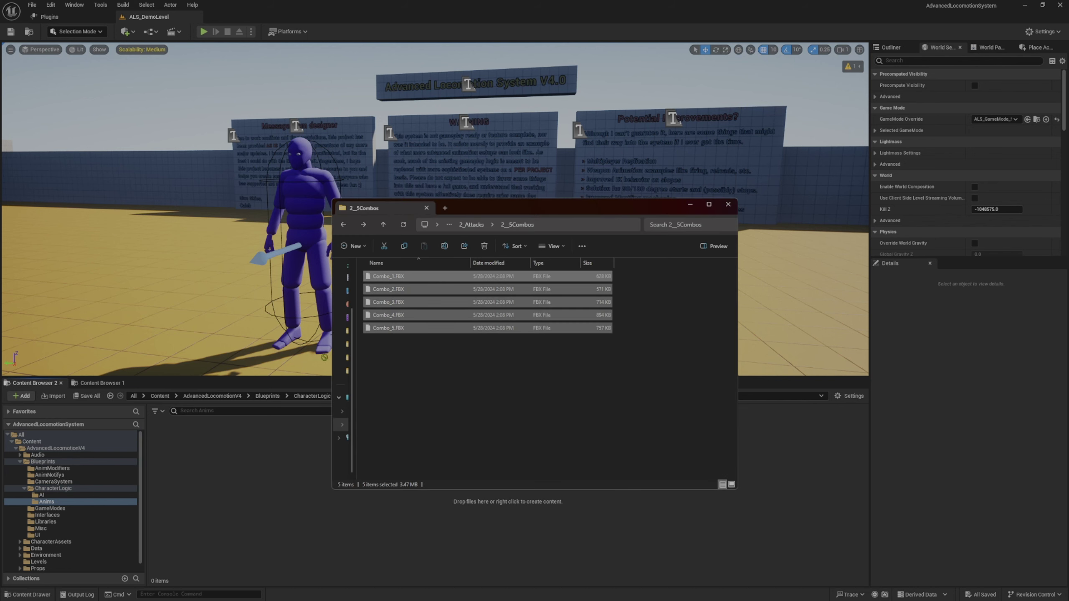
pyautogui.moveTo(269, 458); pyautogui.dragTo(270, 459)
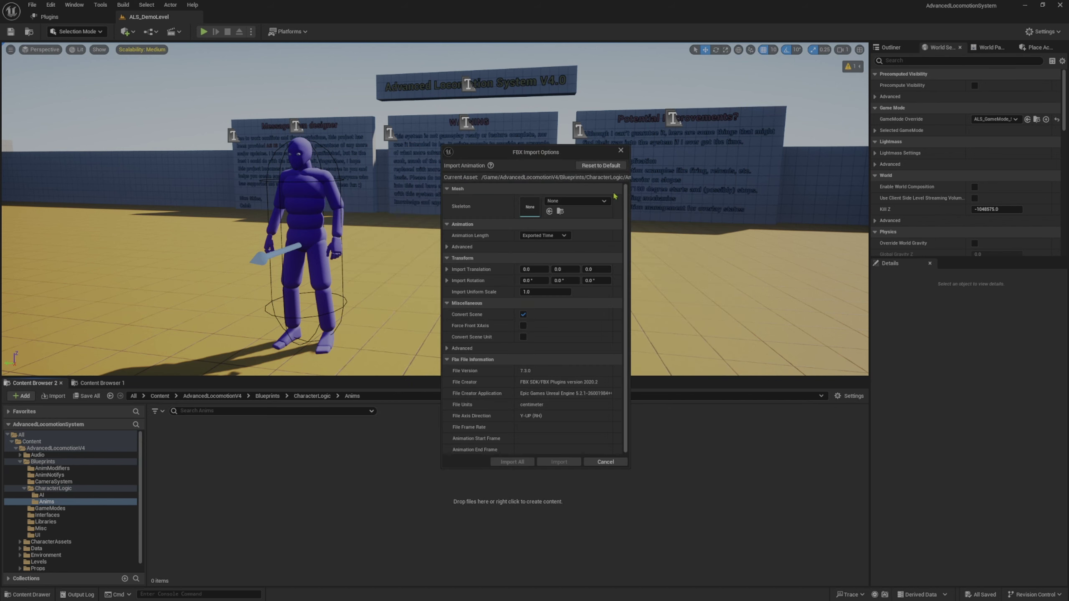
pyautogui.click(587, 203)
pyautogui.click(597, 289)
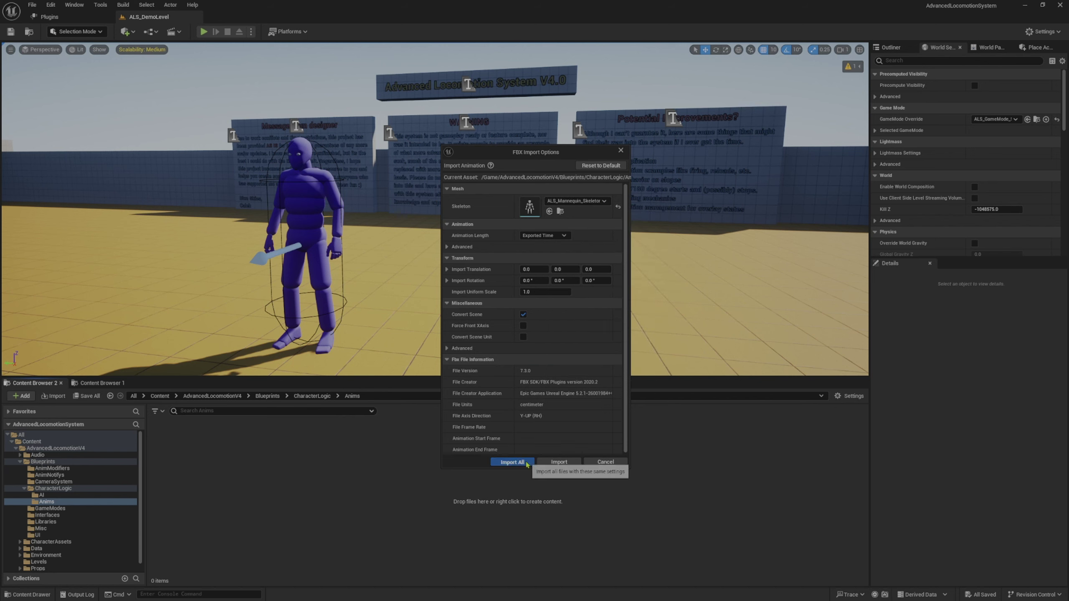
pyautogui.click(512, 461)
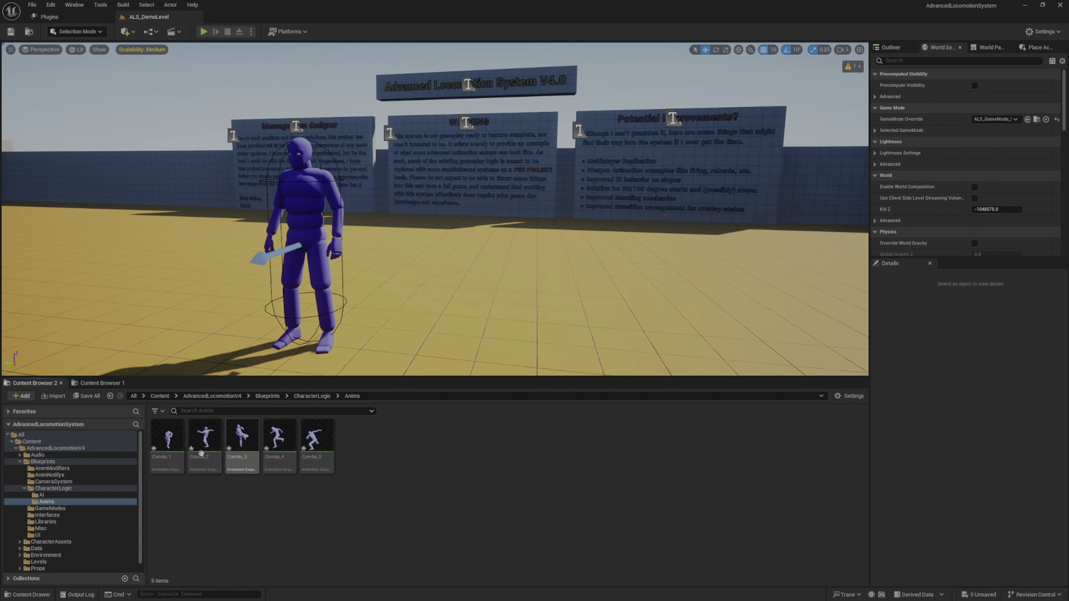
pyautogui.click(70, 489)
# - Create a new Data Table asset in the CharacterLogic folder
pyautogui.click(334, 498)
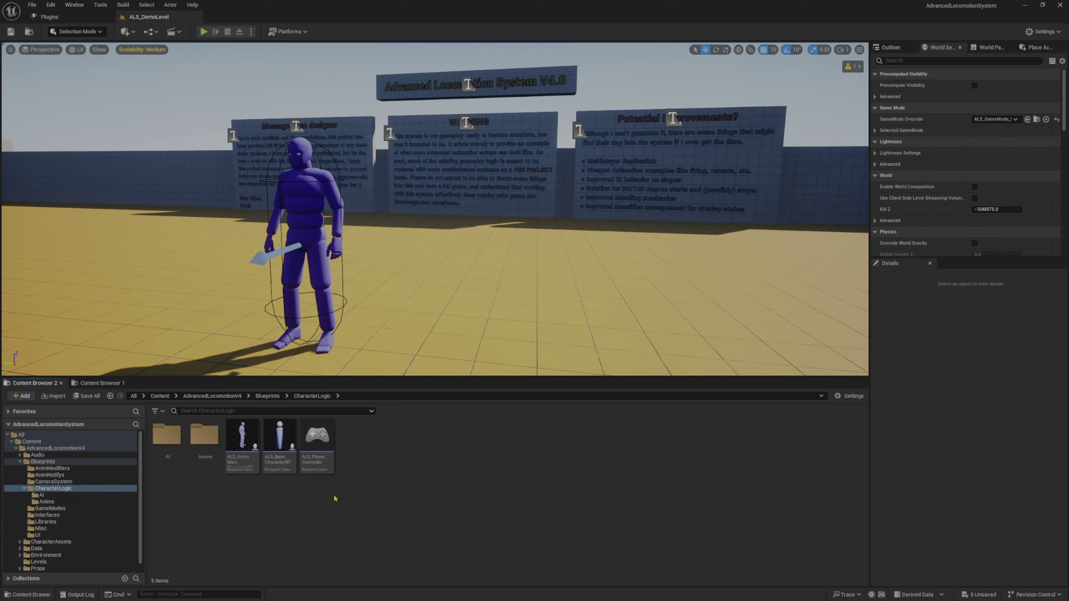
pyautogui.rightClick(360, 501)
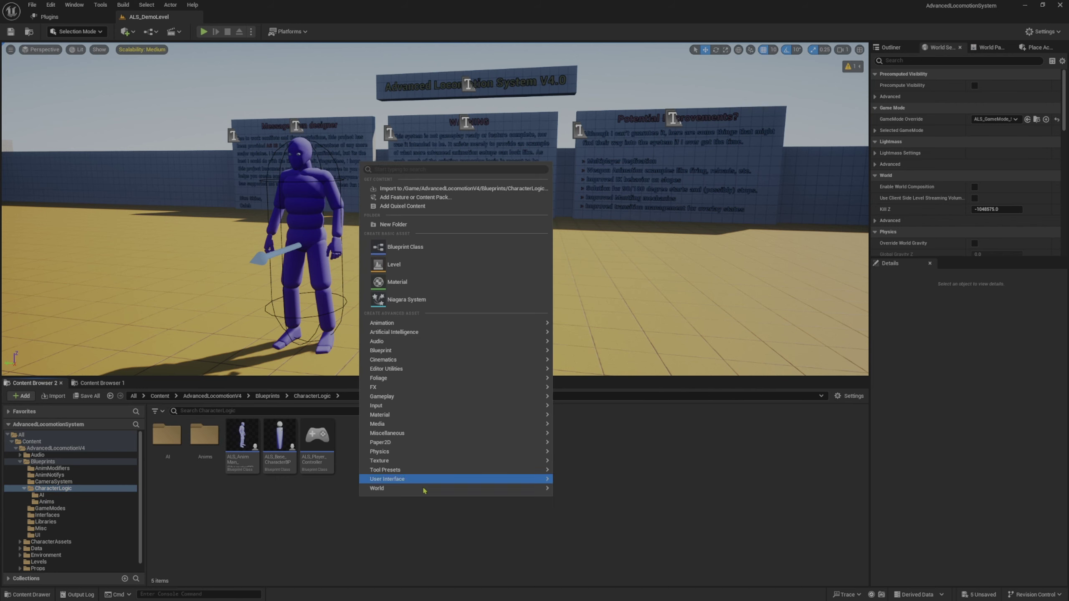
pyautogui.rightClick(390, 496)
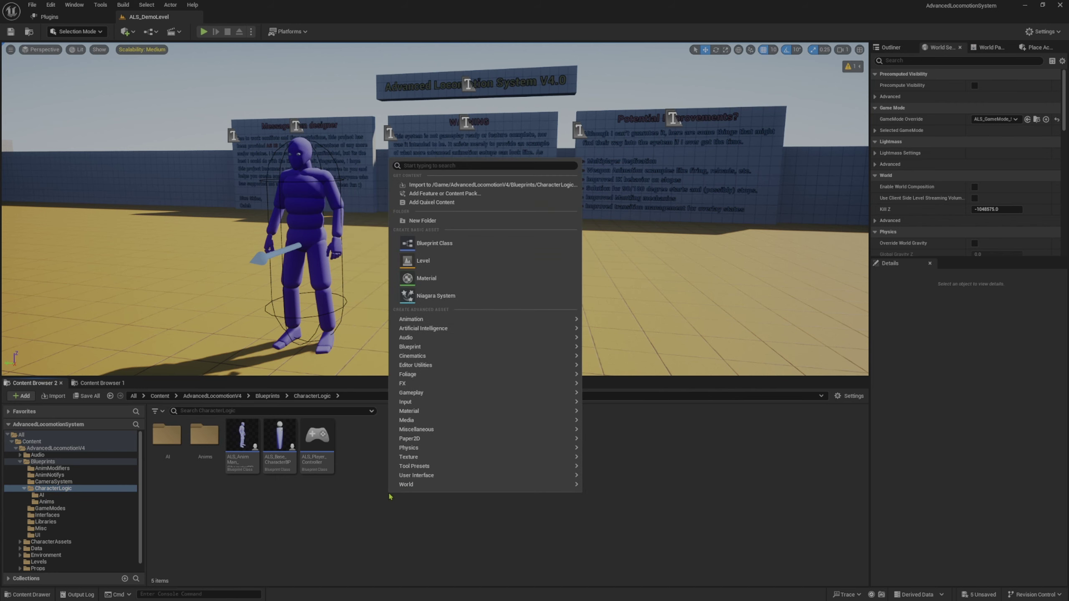
pyautogui.write('data')
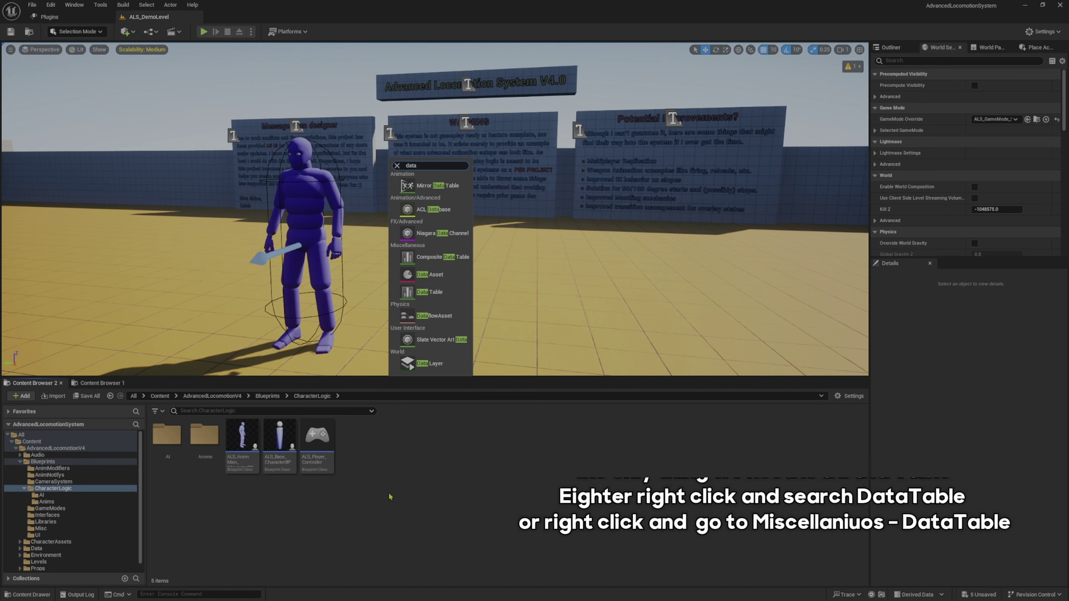
pyautogui.write('ta')
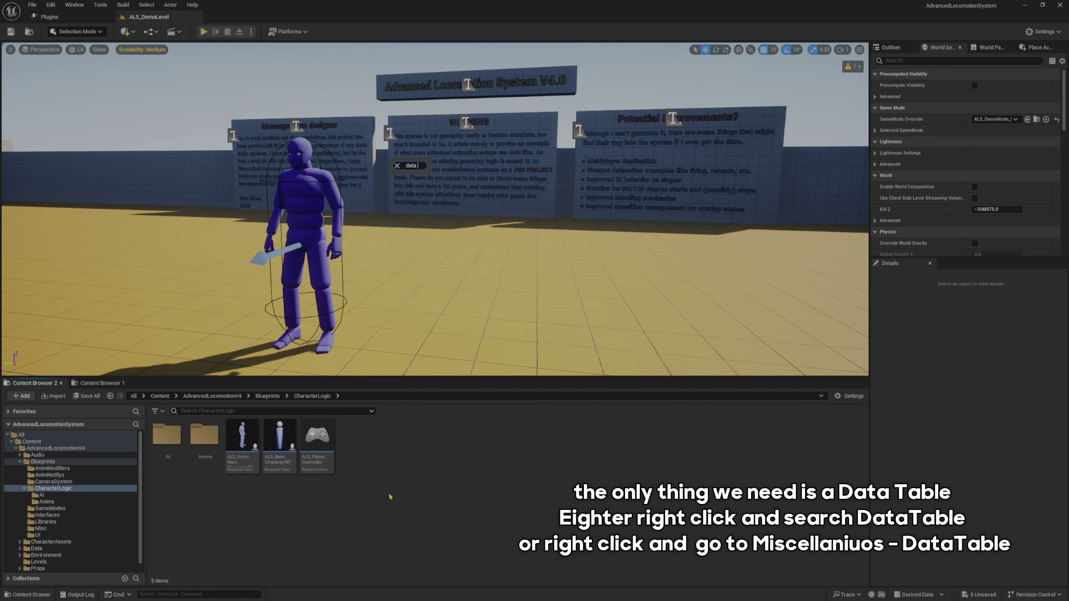
pyautogui.write(' table')
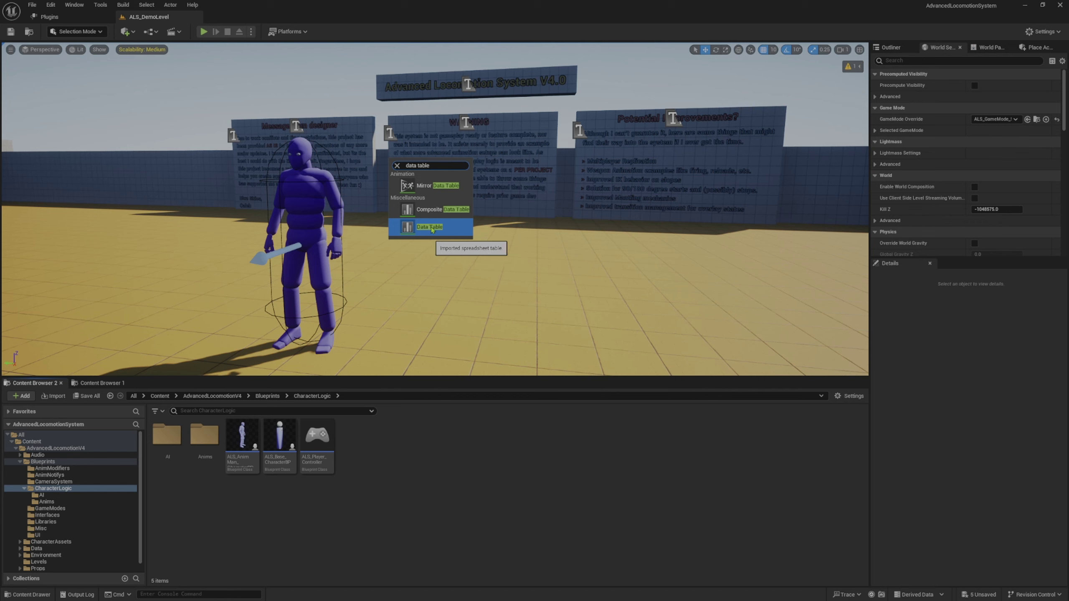
pyautogui.rightClick(425, 465)
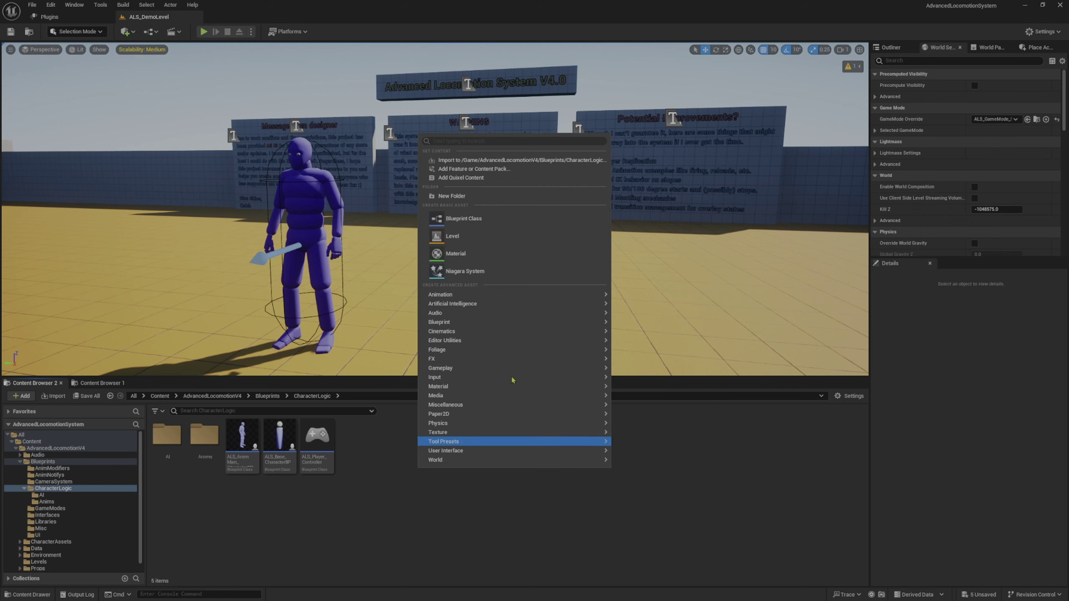
pyautogui.moveTo(519, 325)
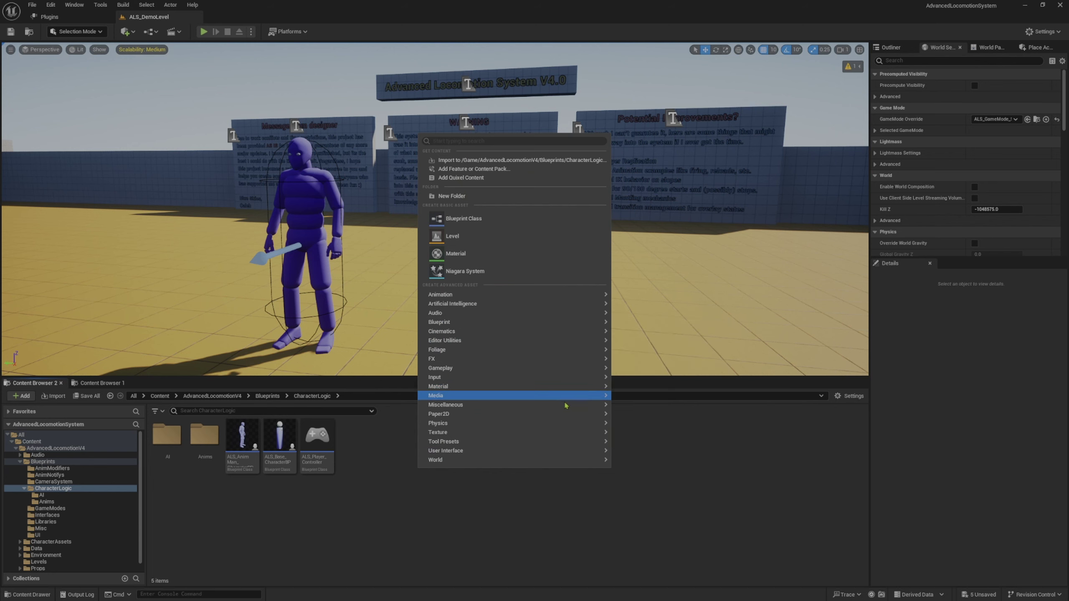
pyautogui.moveTo(566, 406)
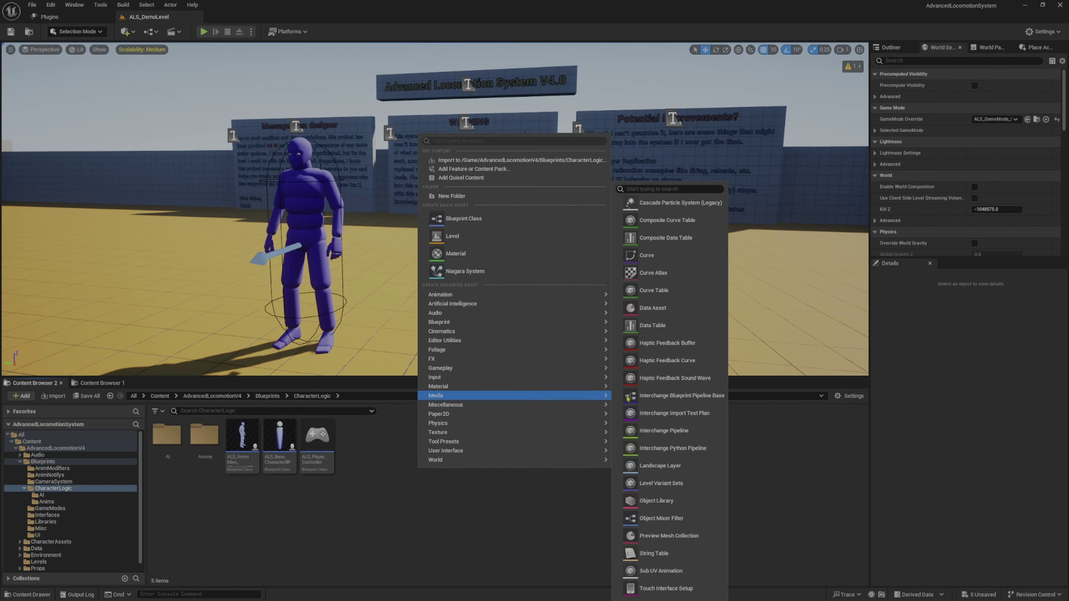
pyautogui.click(666, 326)
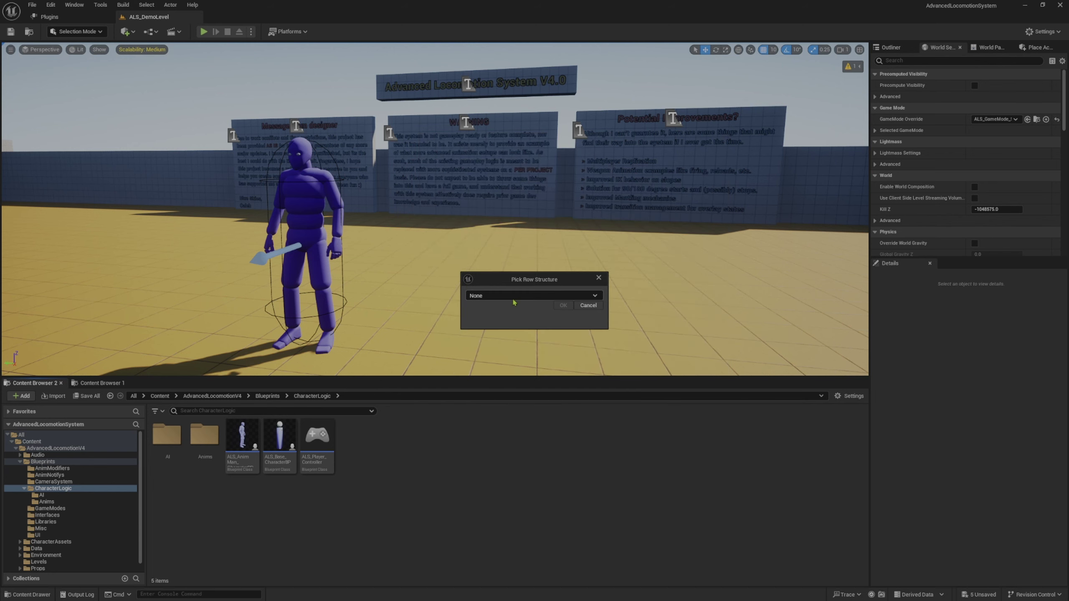
# - Base the table on BMSM_S_CombosMain and name it DT_ComboAttack
pyautogui.click(516, 296)
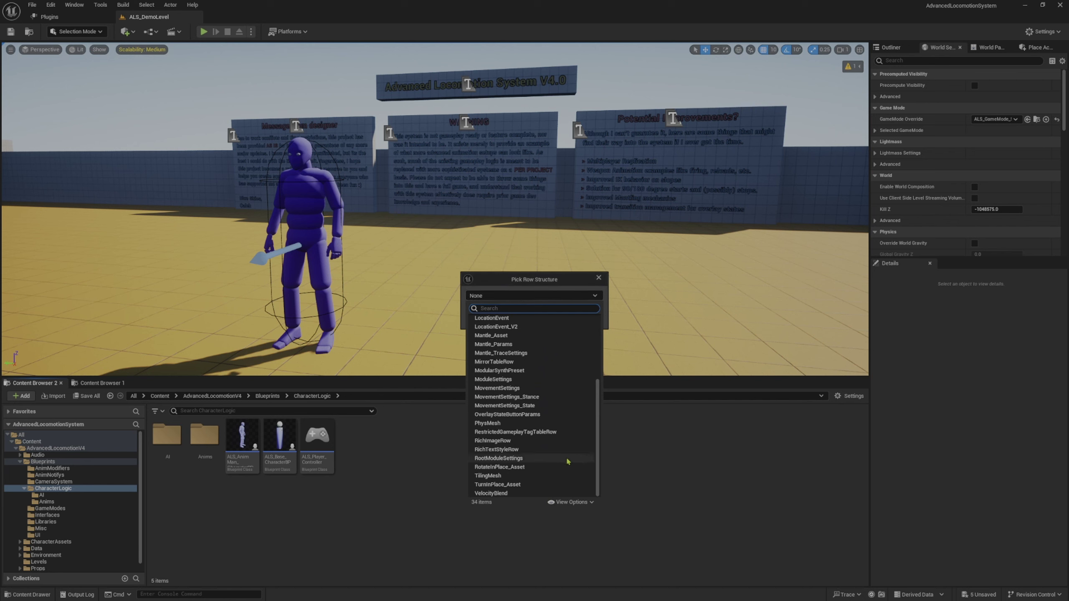
pyautogui.scroll(1, 567, 461)
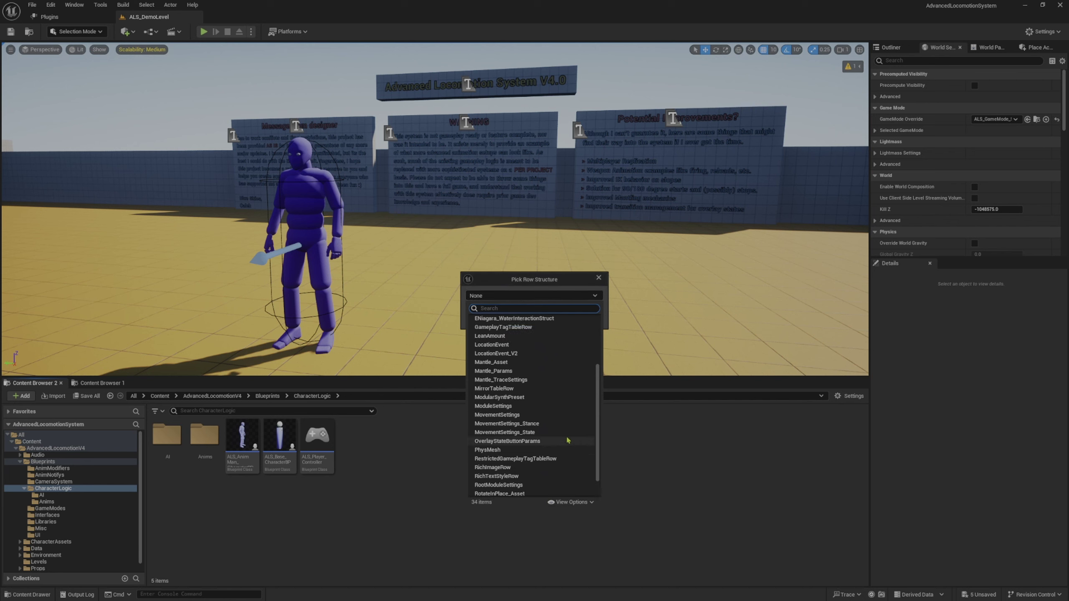
pyautogui.scroll(2, 568, 438)
pyautogui.scroll(2, 568, 432)
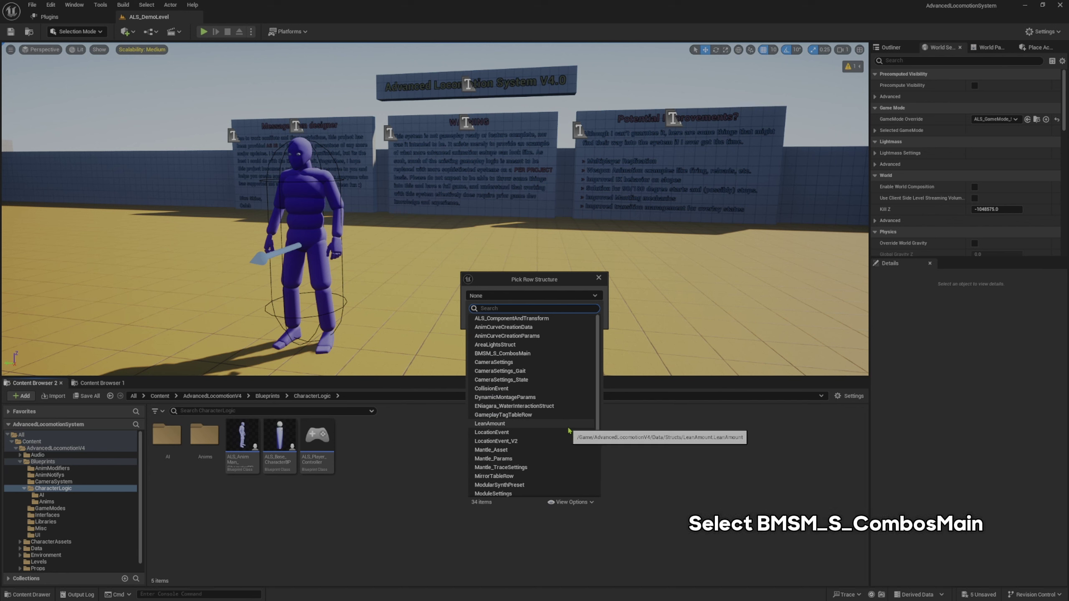
pyautogui.click(488, 357)
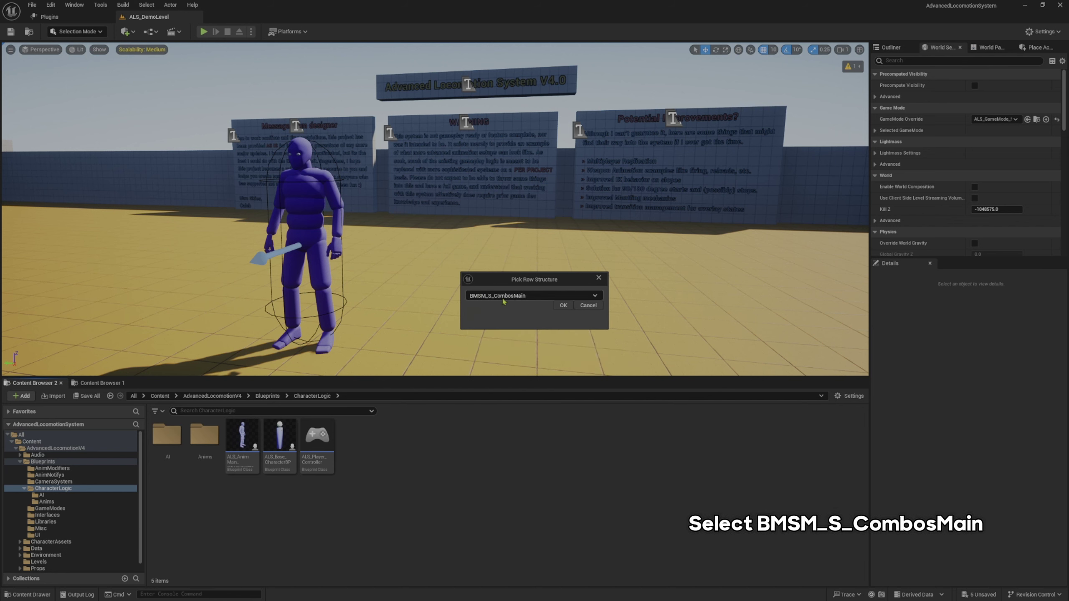
pyautogui.click(563, 305)
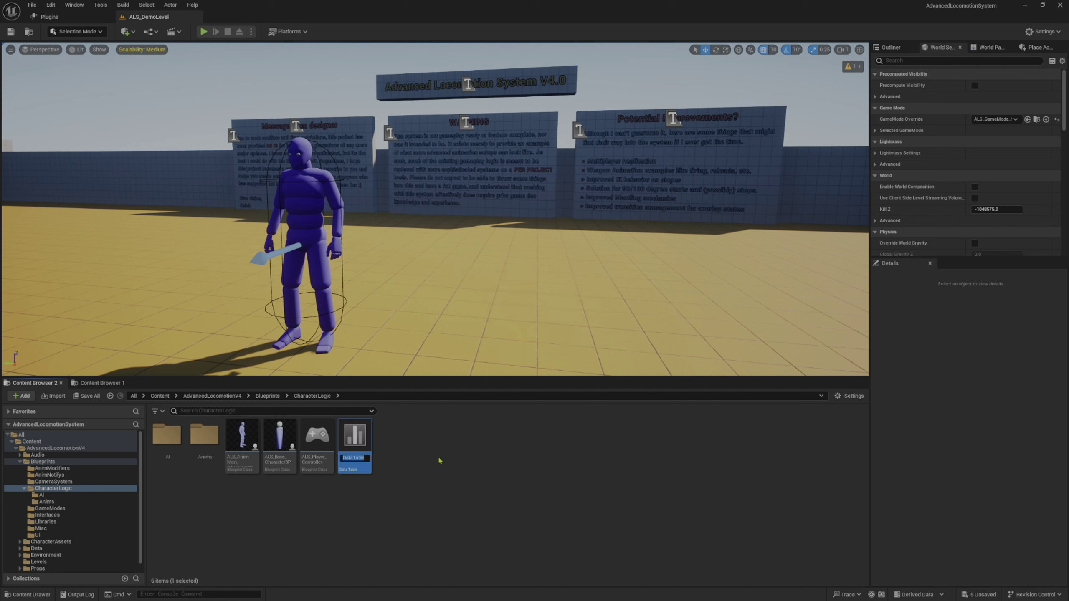
pyautogui.write('B')
pyautogui.write('ComboAtt')
pyautogui.write('k')
pyautogui.press('Return')
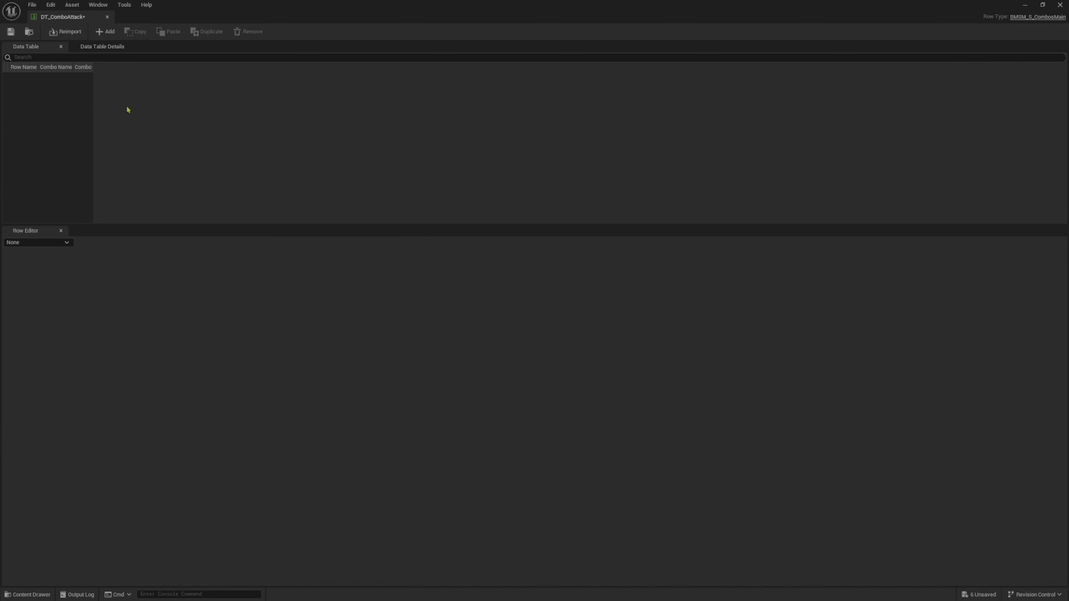
# - Add a row named Attack1 with Combo Name set to Combo1
pyautogui.click(106, 37)
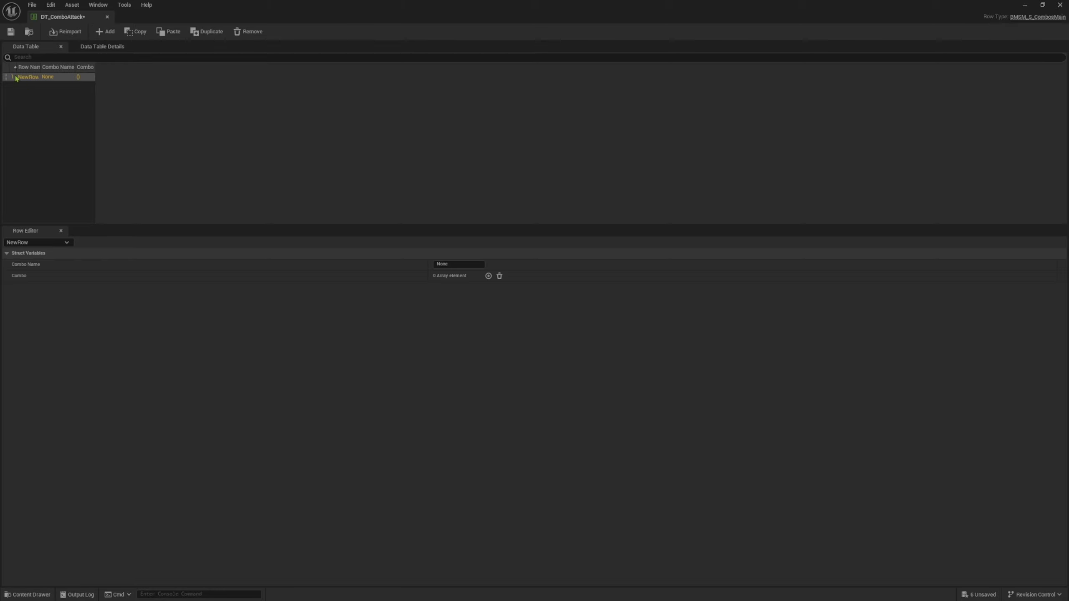
pyautogui.doubleClick(21, 79)
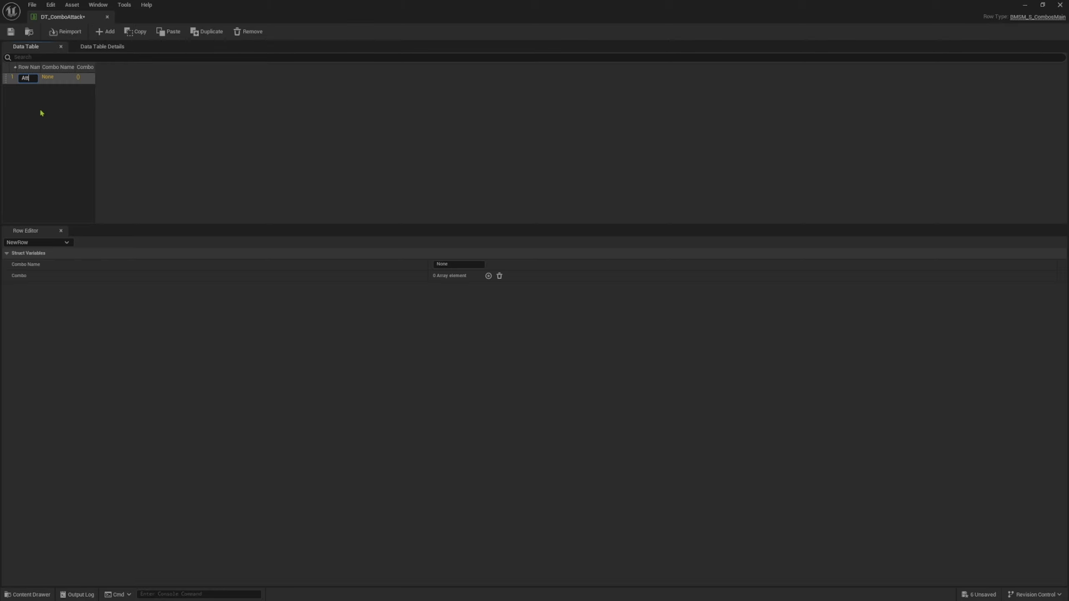
pyautogui.write('ack1')
pyautogui.press('Return')
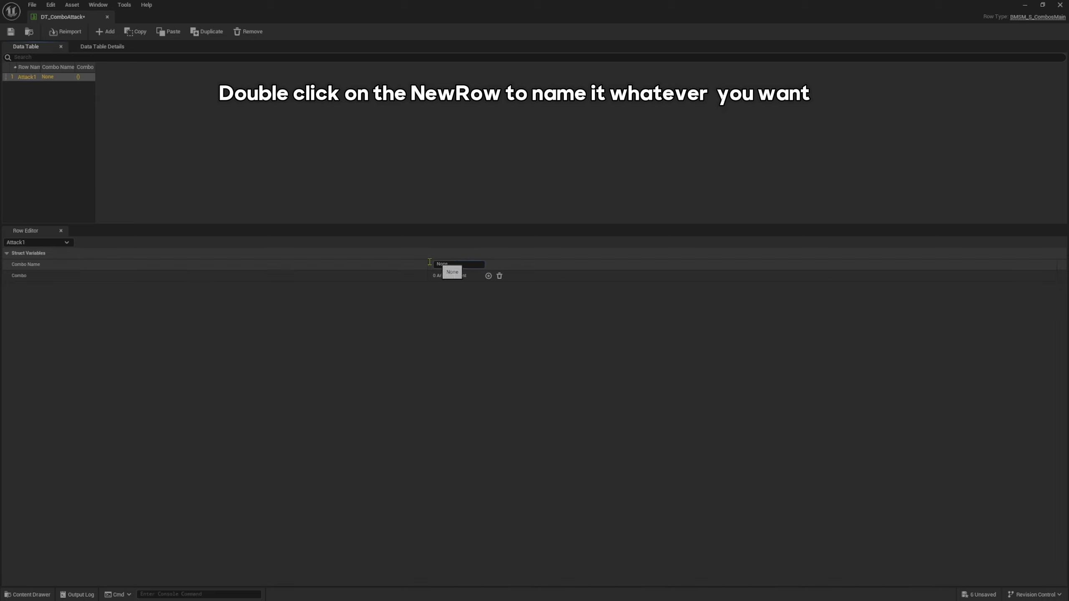
pyautogui.click(441, 264)
pyautogui.write('Combo')
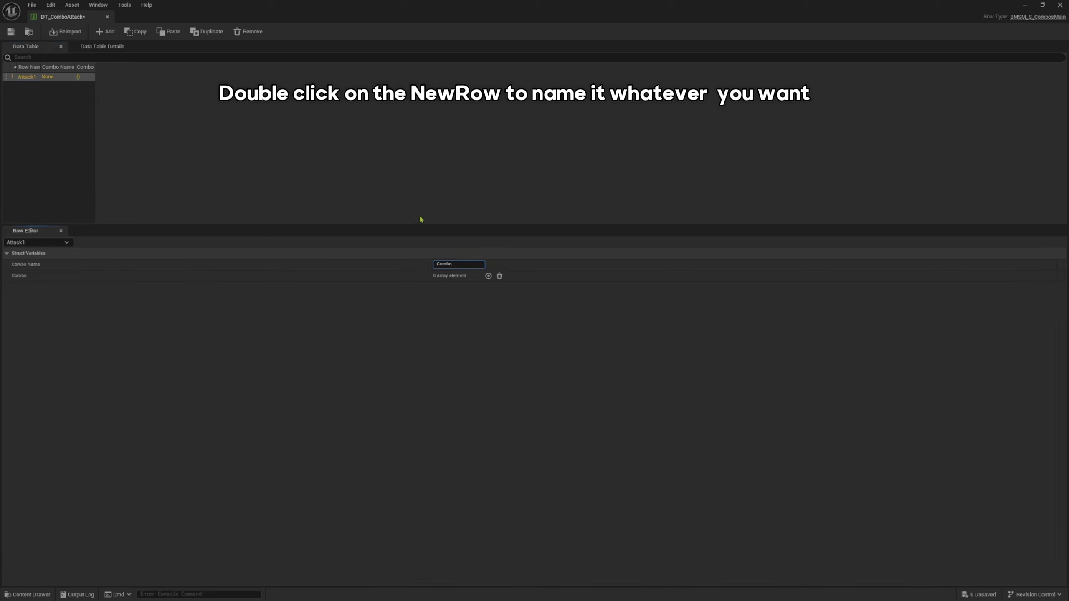
pyautogui.write('1')
pyautogui.press('Return')
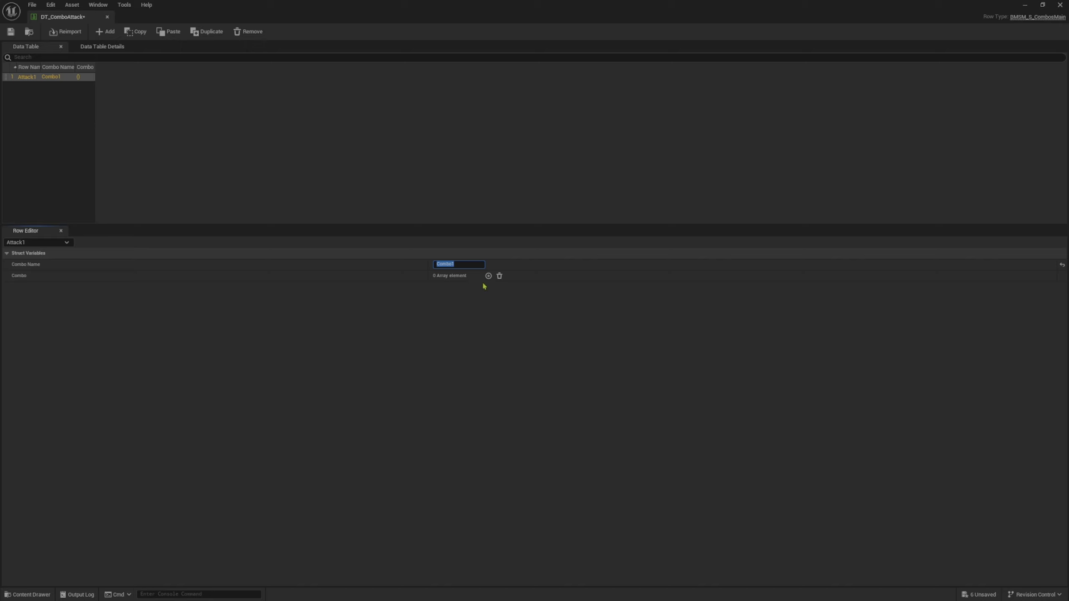
# - Add five entries to the row's Combo array
pyautogui.click(488, 276)
pyautogui.click(488, 276)
pyautogui.click(488, 276)
pyautogui.click(488, 276)
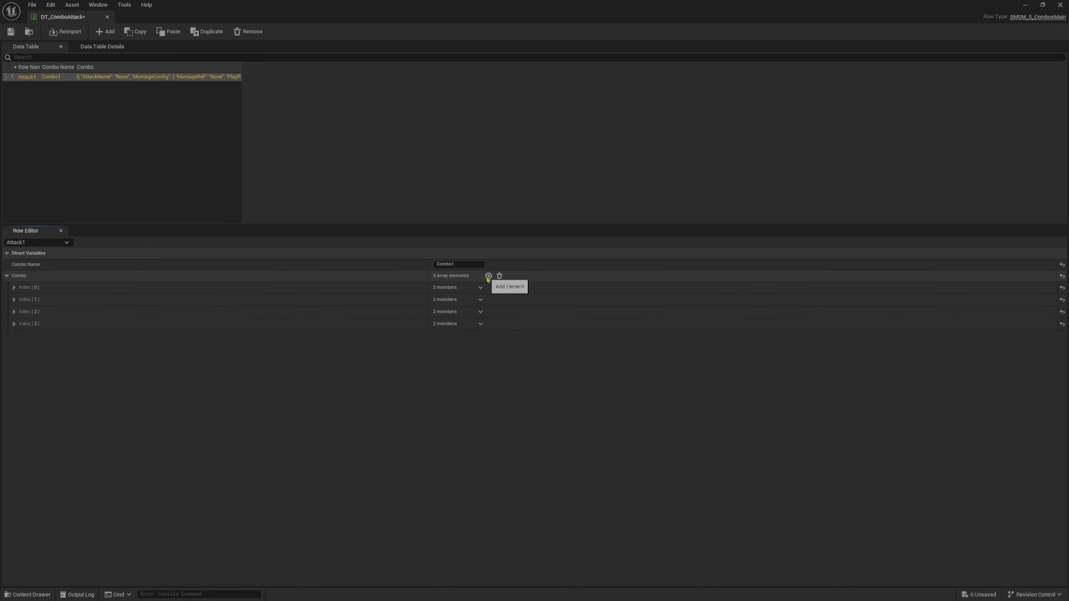
pyautogui.click(488, 276)
# - Resize the DT_ComboAttack editor window to reveal the Content Browser
pyautogui.doubleClick(256, 10)
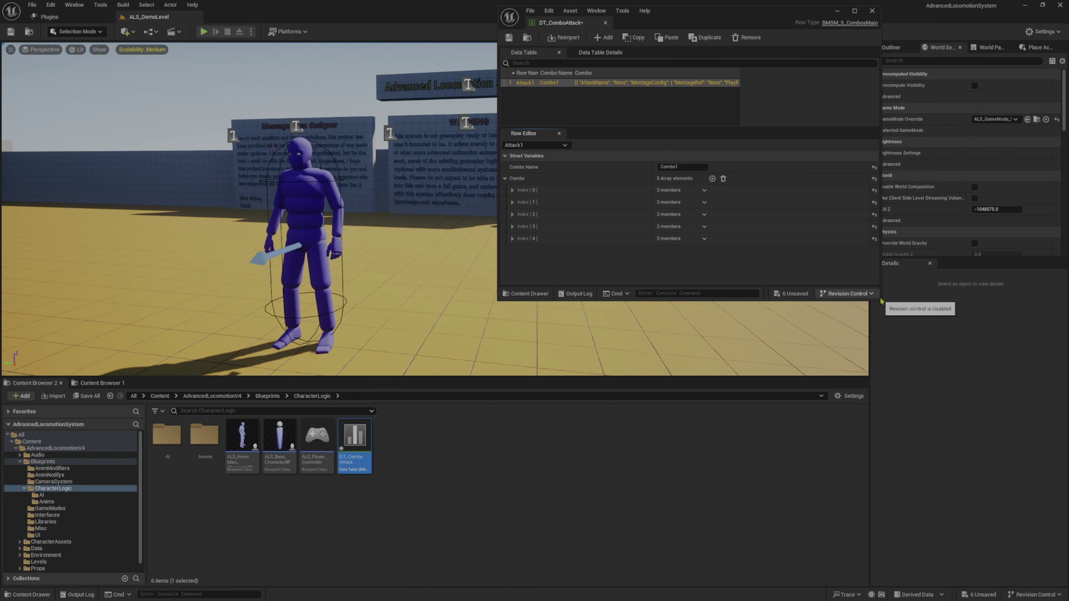
pyautogui.moveTo(880, 298)
pyautogui.mouseDown()
pyautogui.moveTo(1024, 521)
pyautogui.moveTo(1027, 454)
pyautogui.mouseUp()
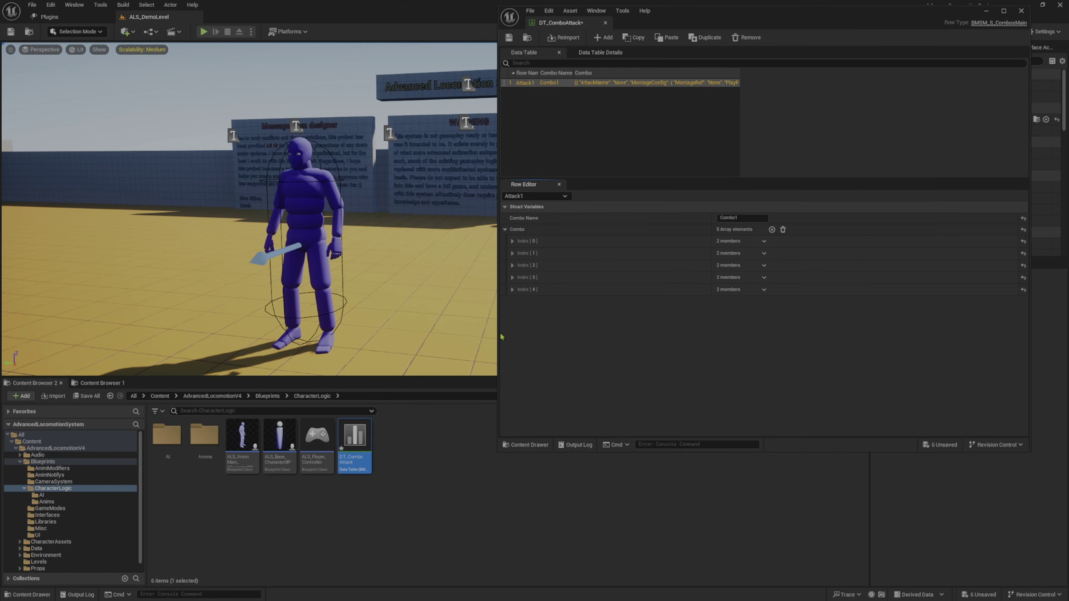
pyautogui.moveTo(498, 333); pyautogui.dragTo(458, 333)
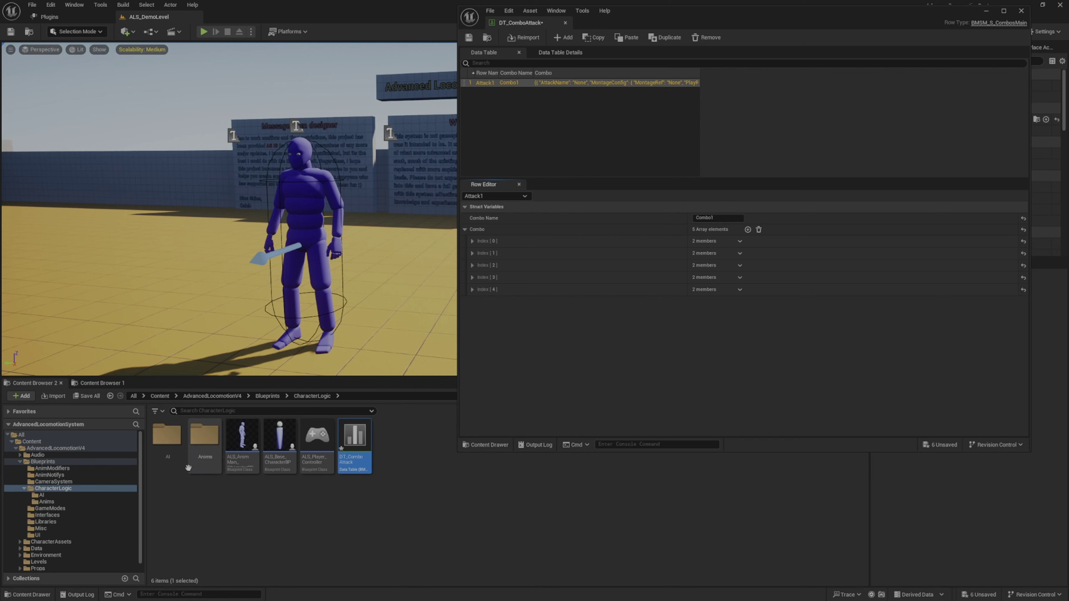
# - Enable EnableRootMotion and Force Root Lock on Combo_1–5 via Property Matrix and save
pyautogui.doubleClick(205, 438)
pyautogui.click(167, 438)
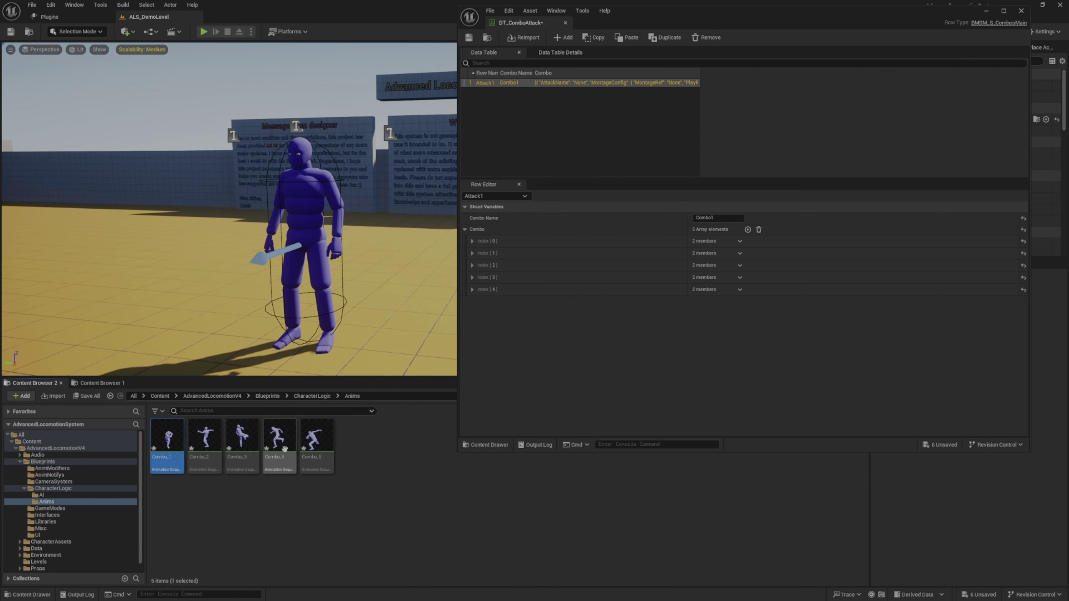
pyautogui.keyDown('shift'); pyautogui.click(312, 467); pyautogui.keyUp('shift')
pyautogui.rightClick(311, 466)
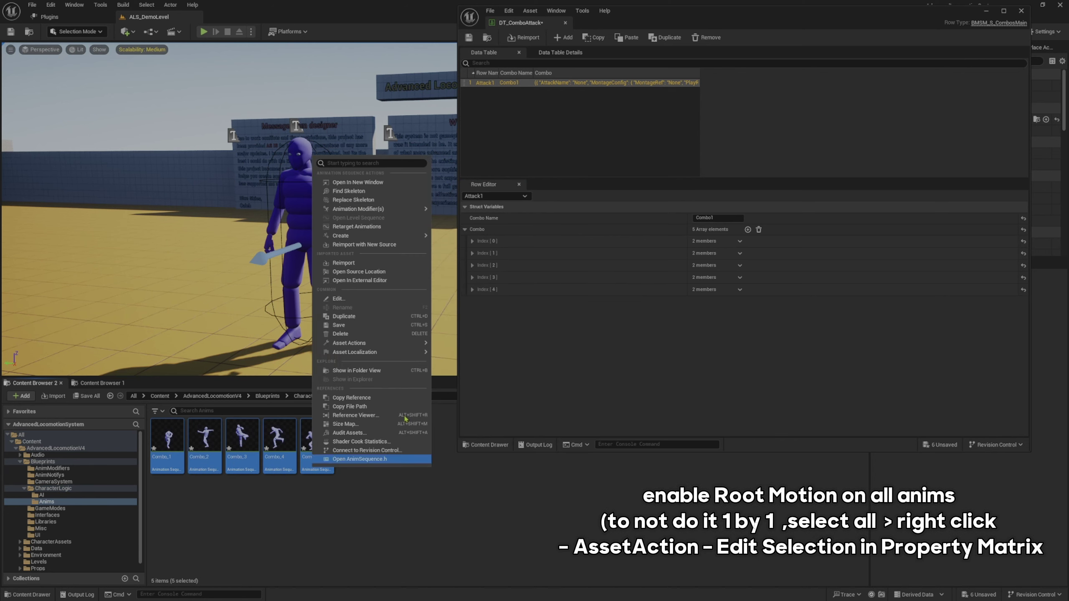
pyautogui.moveTo(387, 348)
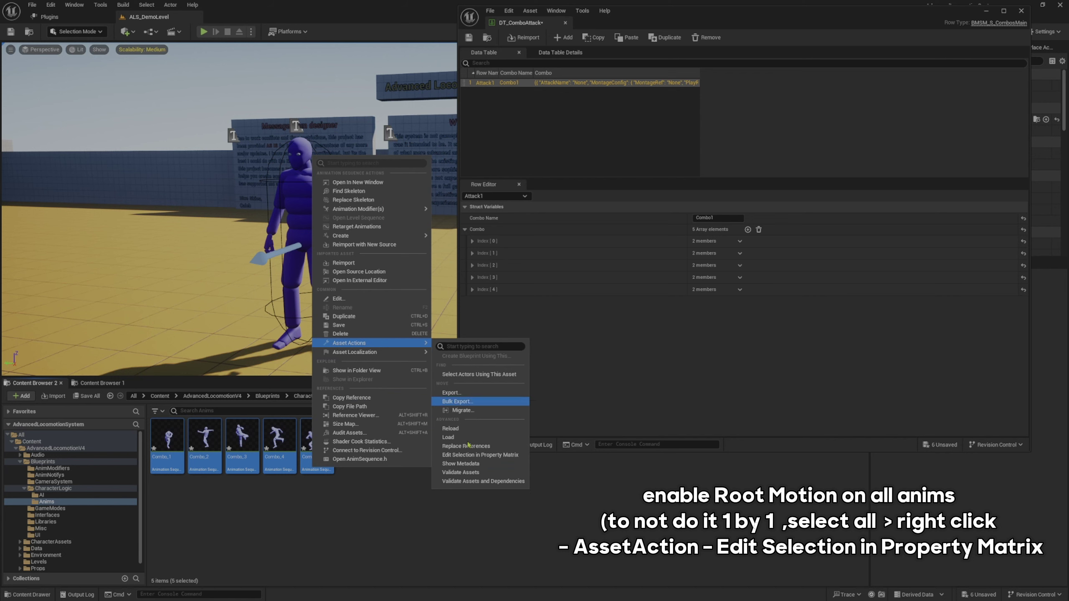
pyautogui.click(483, 457)
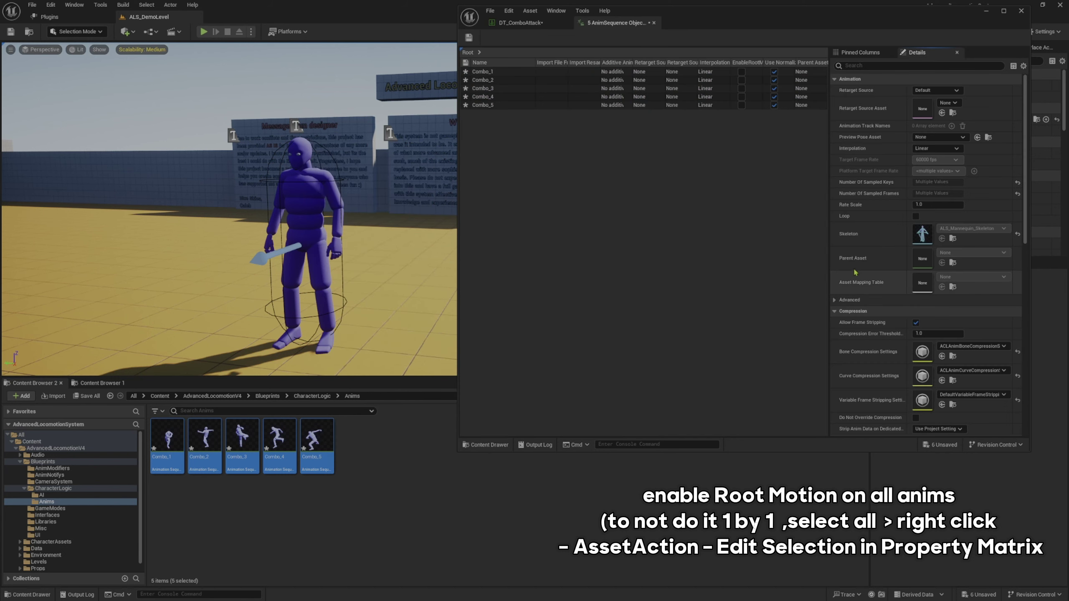
pyautogui.scroll(-3, 918, 358)
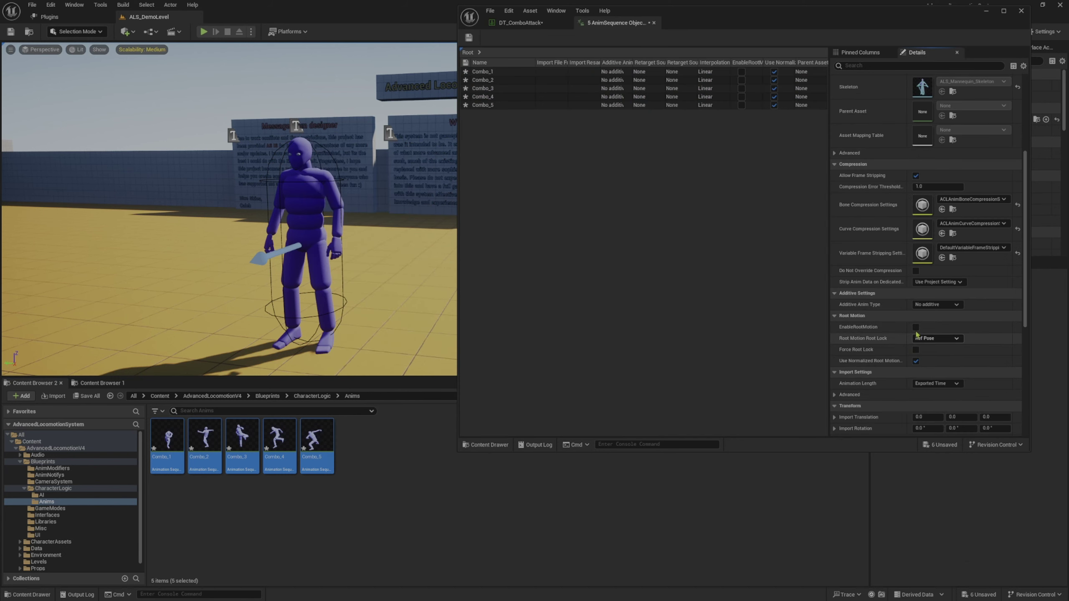
pyautogui.click(915, 328)
pyautogui.click(916, 350)
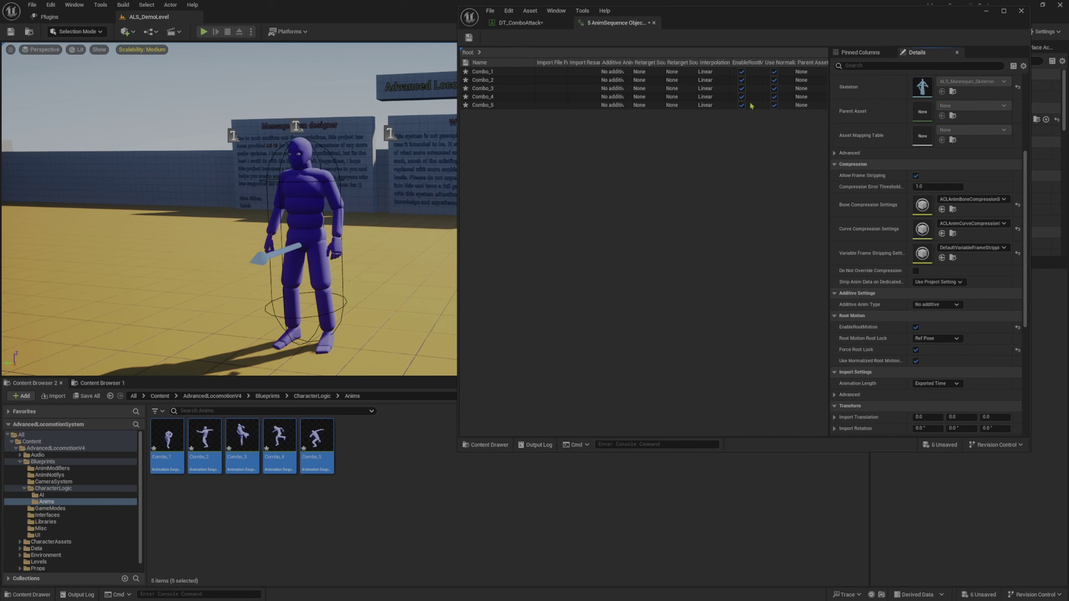
pyautogui.click(468, 38)
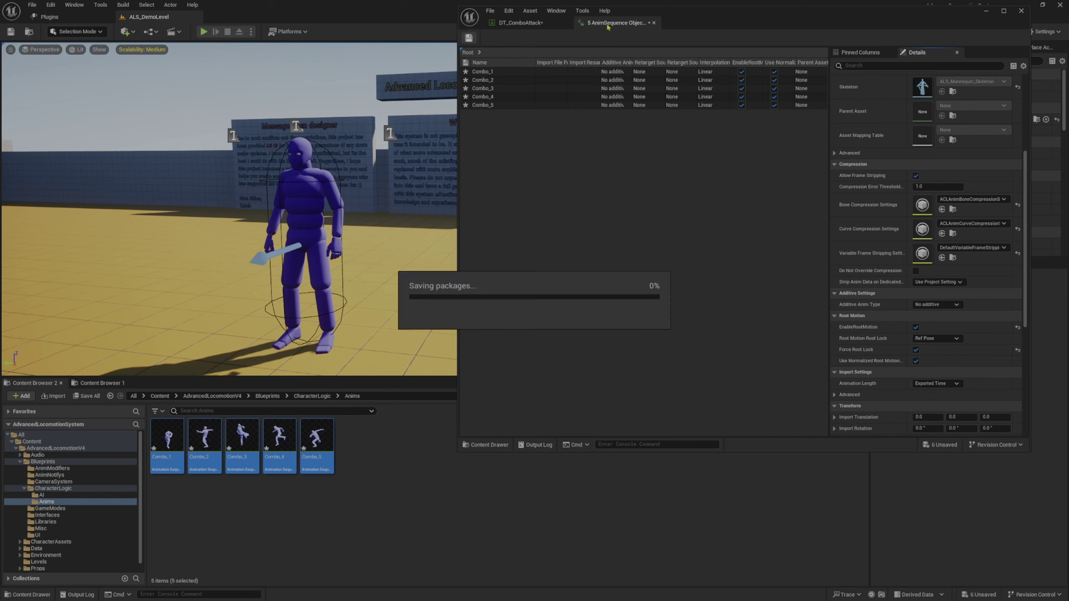
pyautogui.click(653, 23)
# - Create Combo_1–5 anim montages from the animations and enlarge the level viewport
pyautogui.rightClick(285, 452)
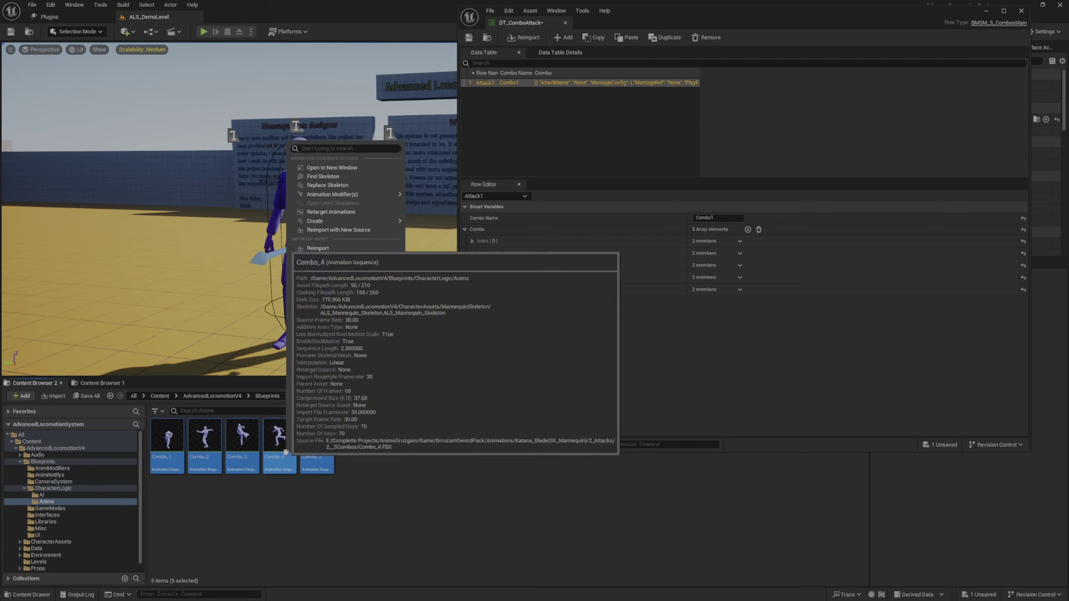
pyautogui.moveTo(349, 221)
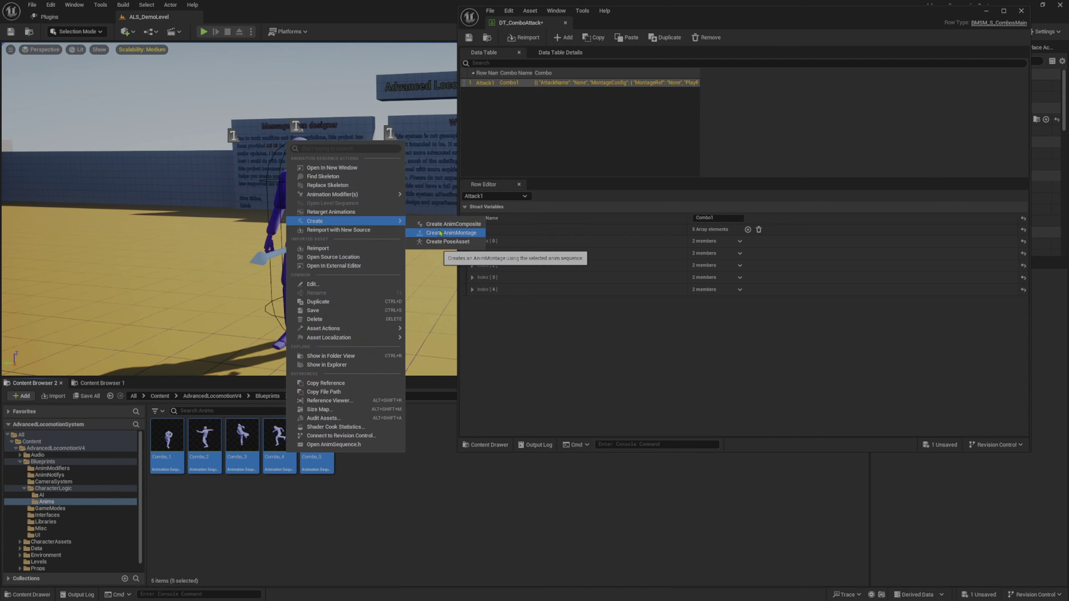
pyautogui.click(441, 234)
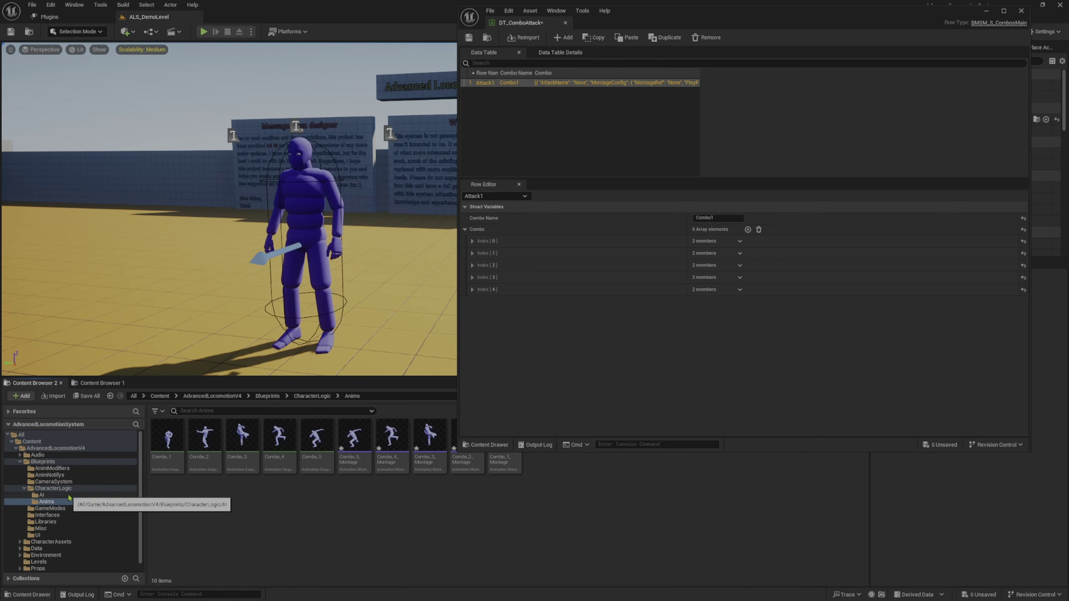
pyautogui.click(51, 501)
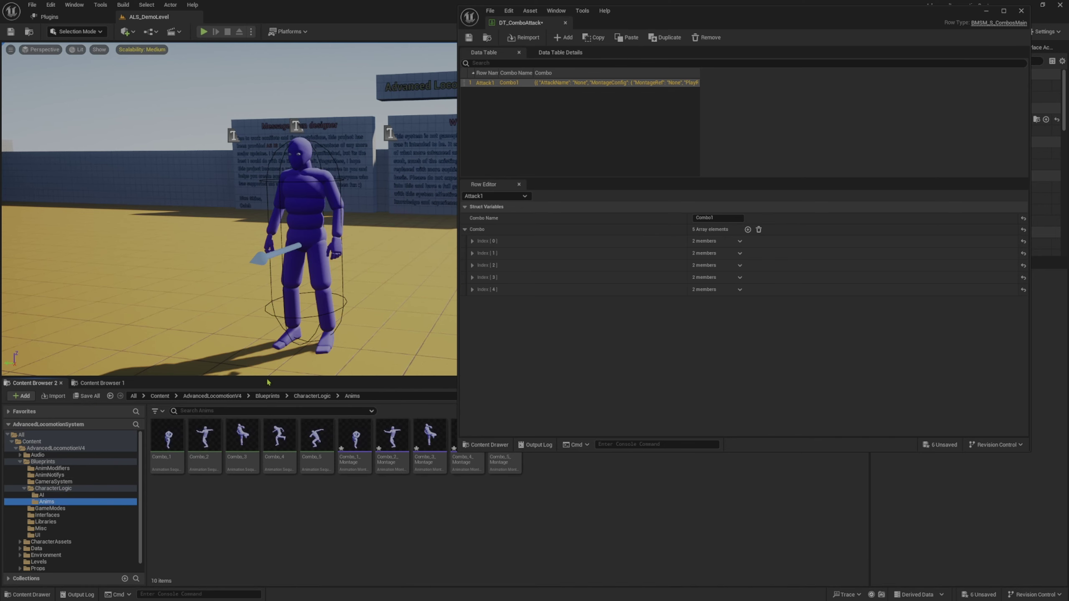
pyautogui.moveTo(268, 382); pyautogui.dragTo(268, 424)
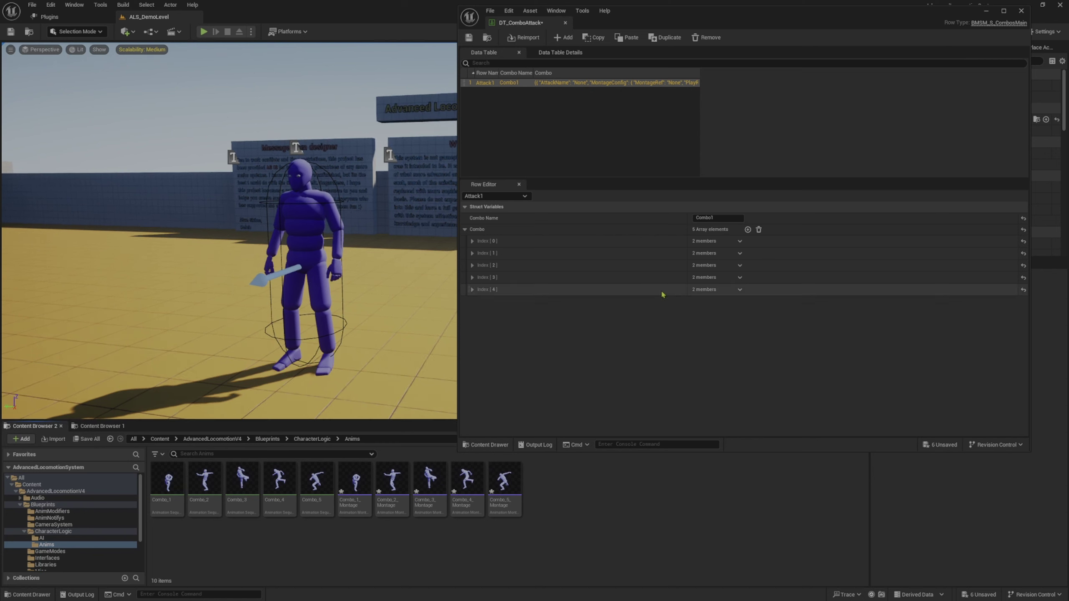
# - Assign Combo_1_Montage and Combo_2_Montage to the first two combo entries
pyautogui.click(472, 241)
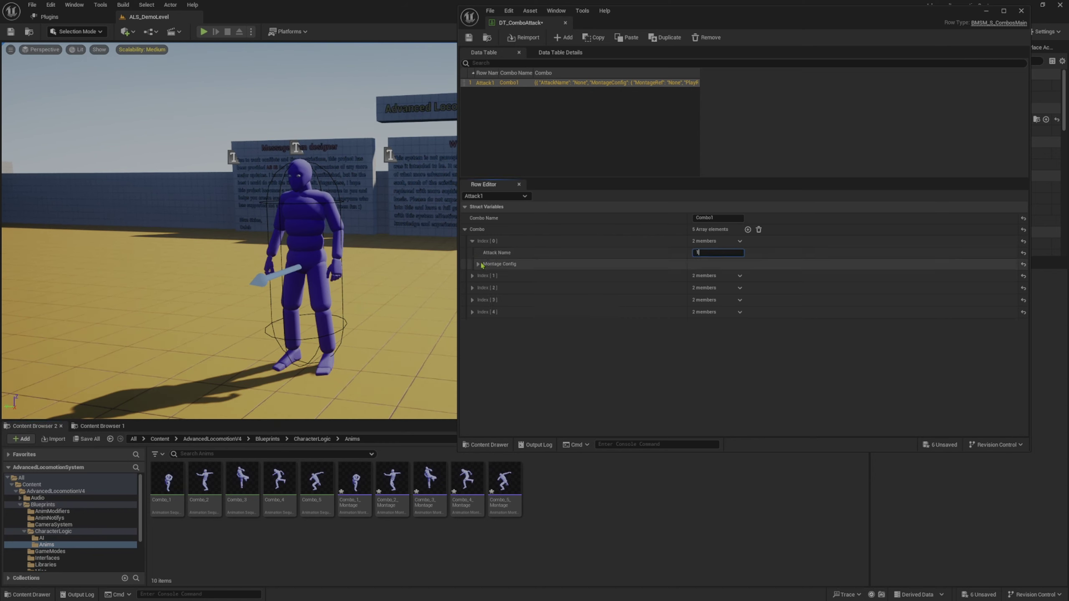
pyautogui.click(477, 264)
pyautogui.click(356, 485)
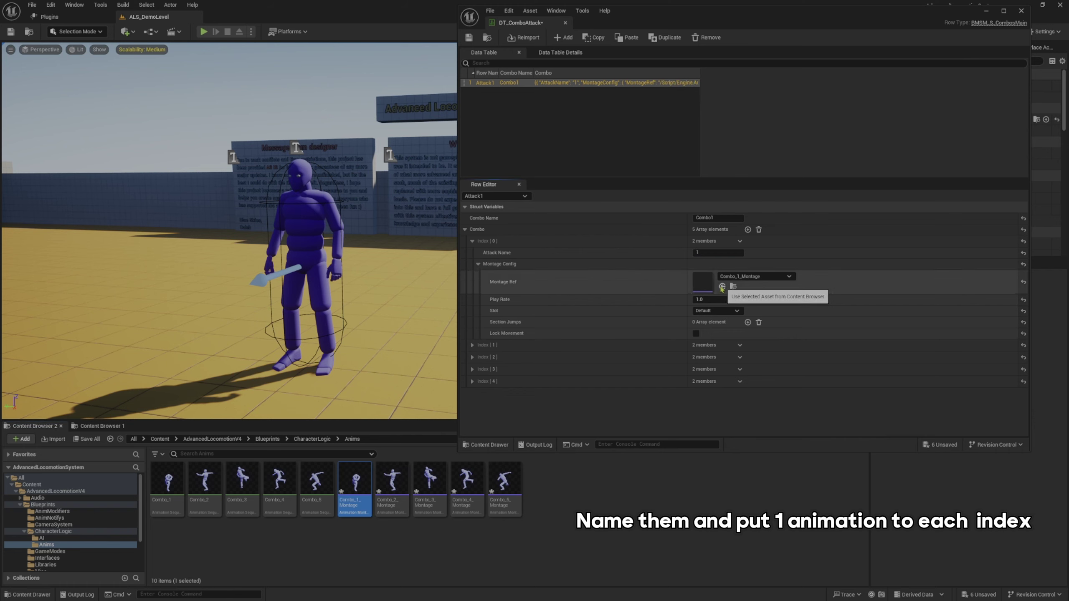
pyautogui.click(722, 287)
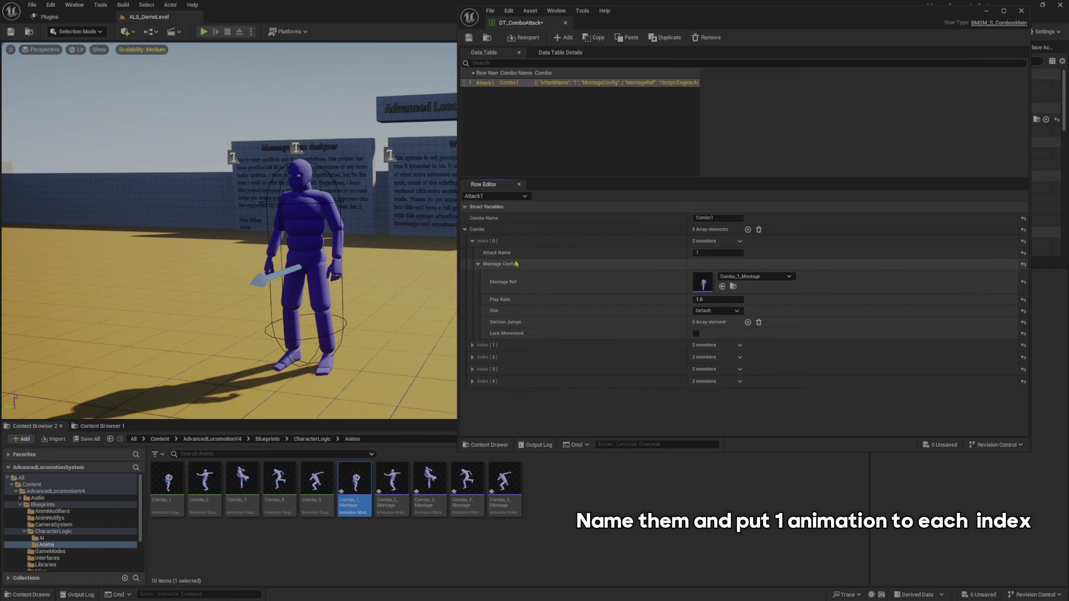
pyautogui.click(466, 230)
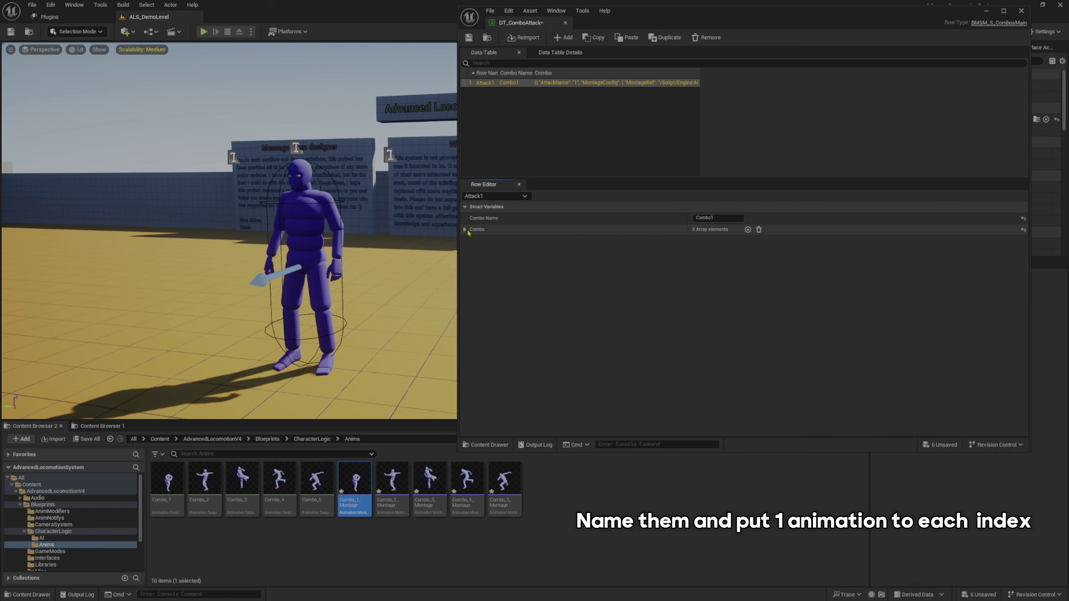
pyautogui.click(466, 230)
pyautogui.click(472, 241)
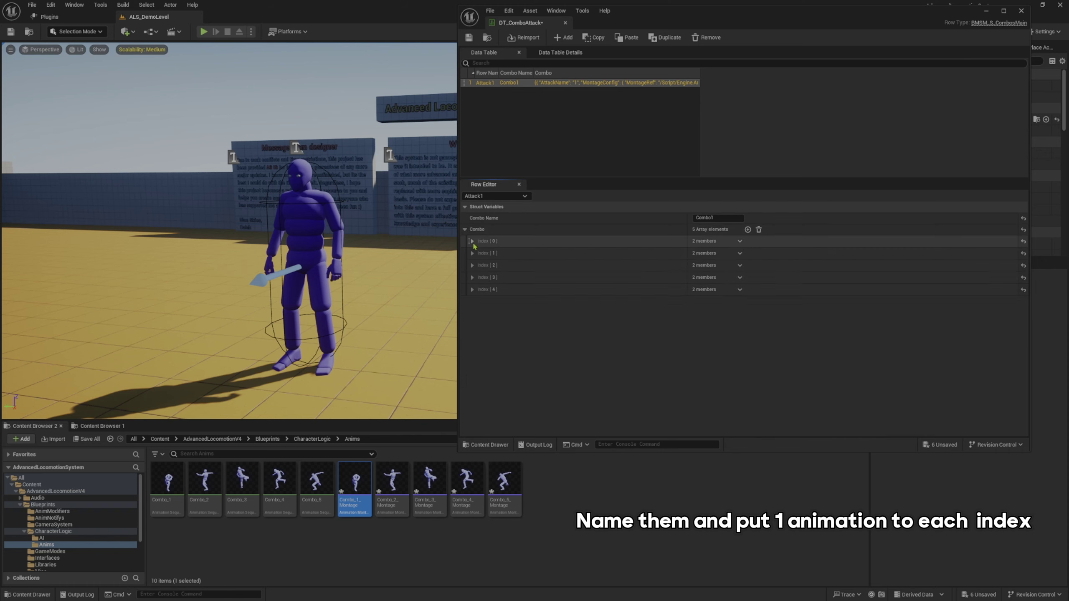
pyautogui.click(472, 253)
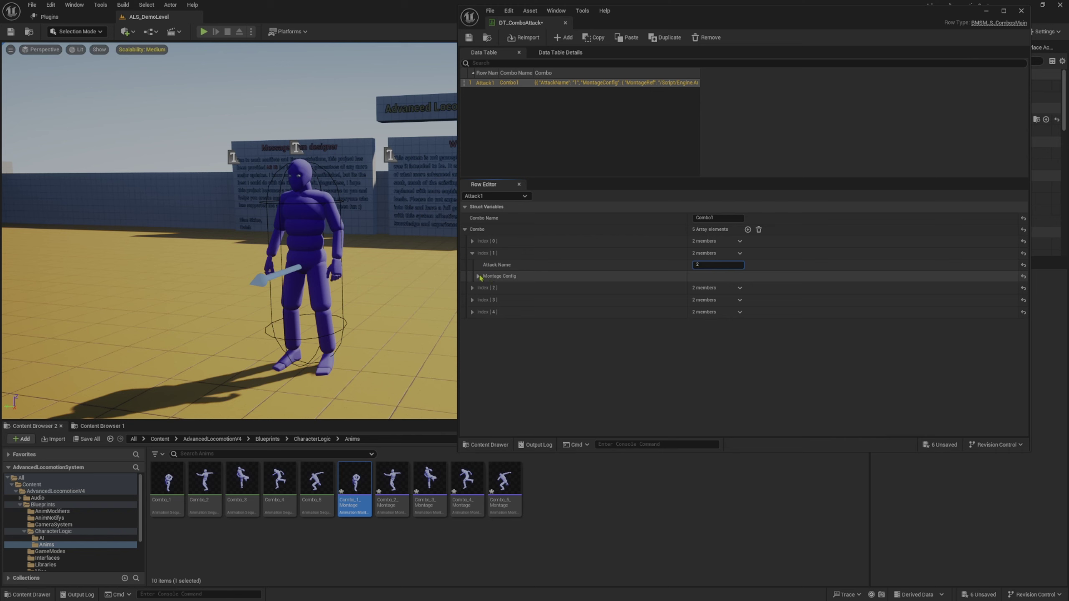
pyautogui.click(479, 277)
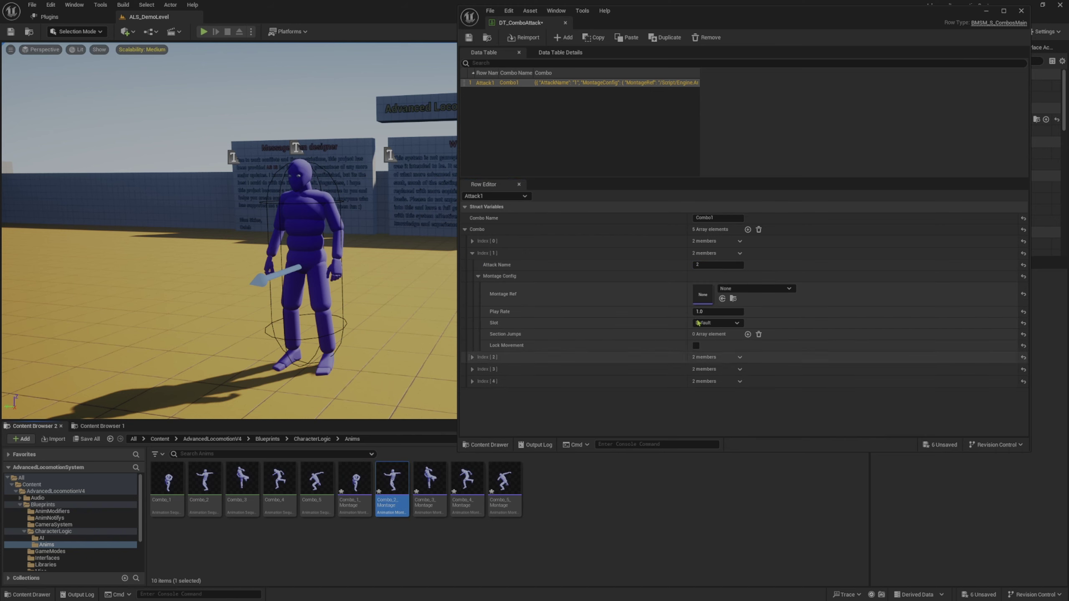
pyautogui.moveTo(398, 503); pyautogui.dragTo(702, 294)
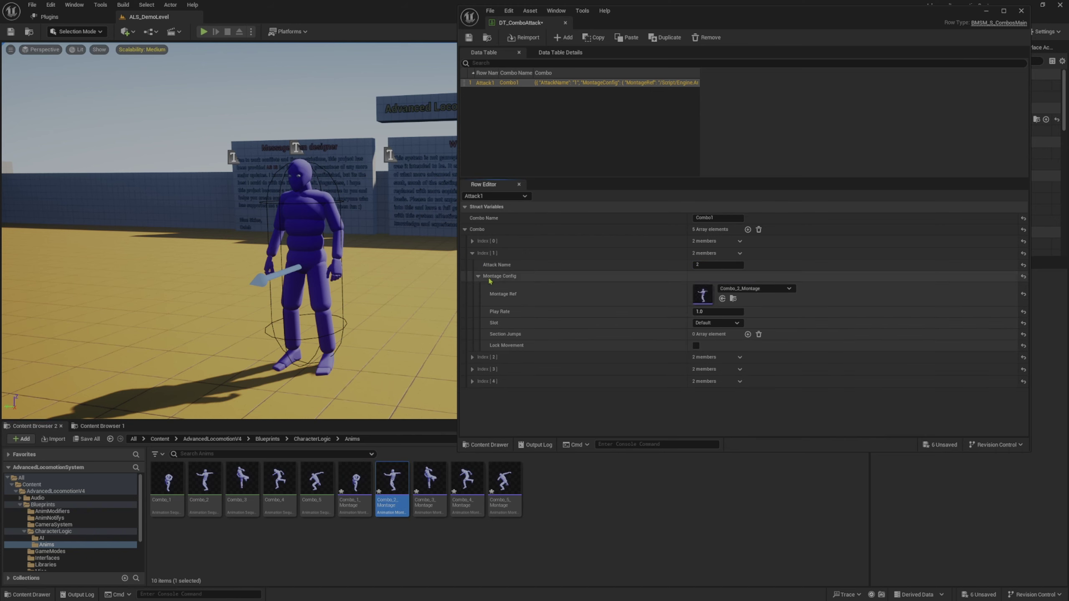
pyautogui.click(472, 253)
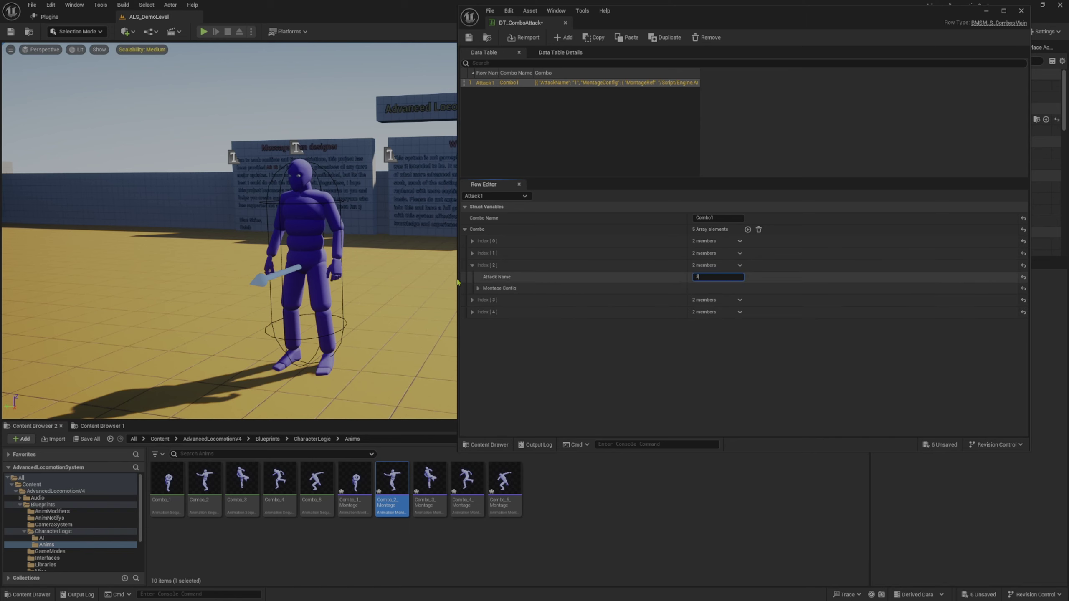
# - Assign Combo_3_Montage and Combo_4_Montage to entries three and four, naming the fourth 4
pyautogui.click(478, 288)
pyautogui.click(435, 505)
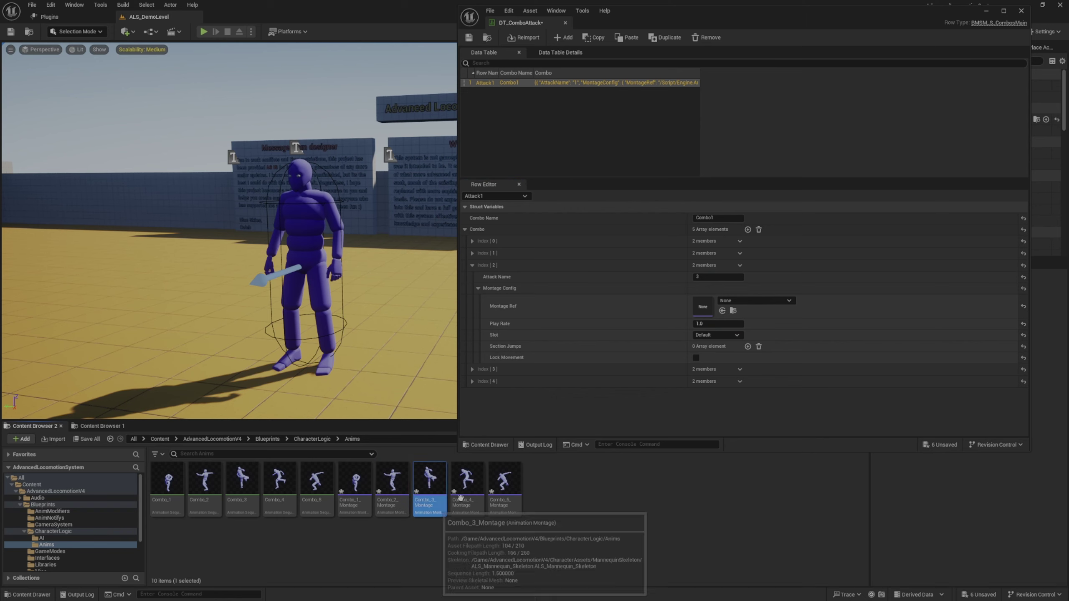
pyautogui.click(722, 310)
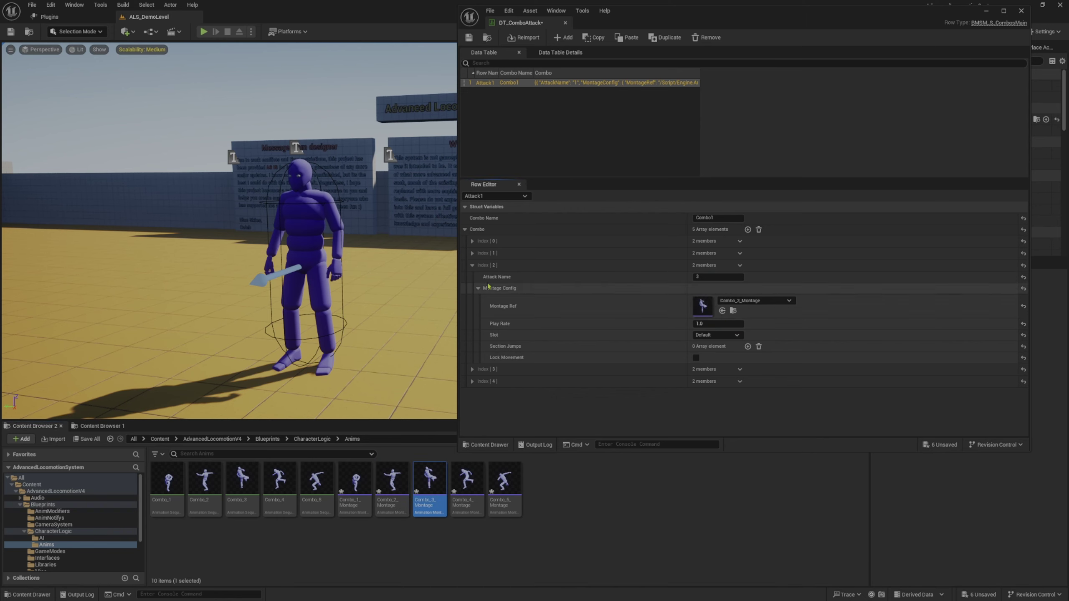
pyautogui.click(472, 264)
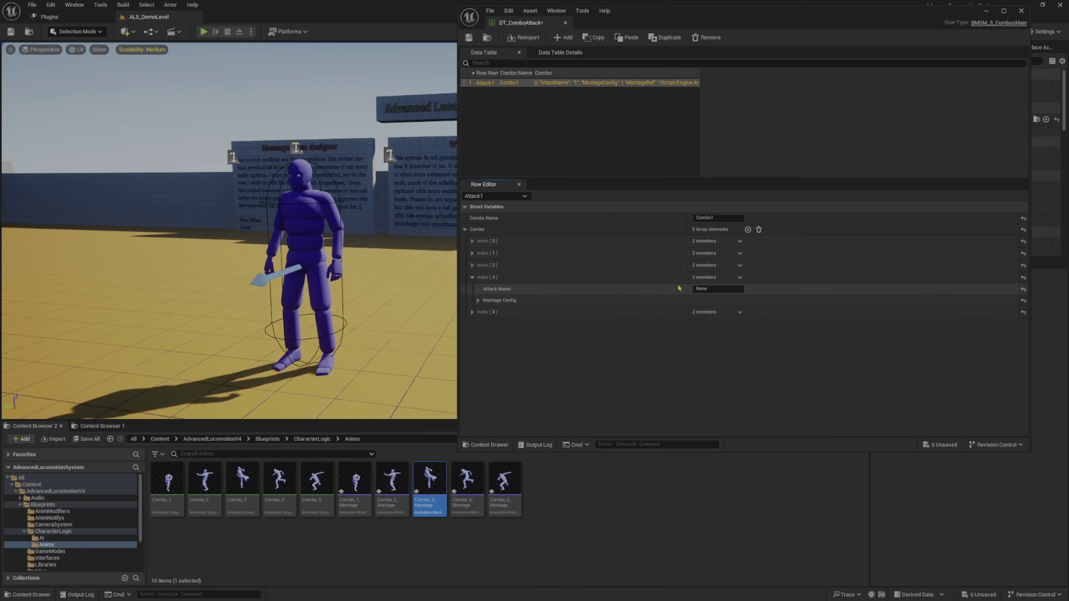
pyautogui.write('4')
pyautogui.click(477, 300)
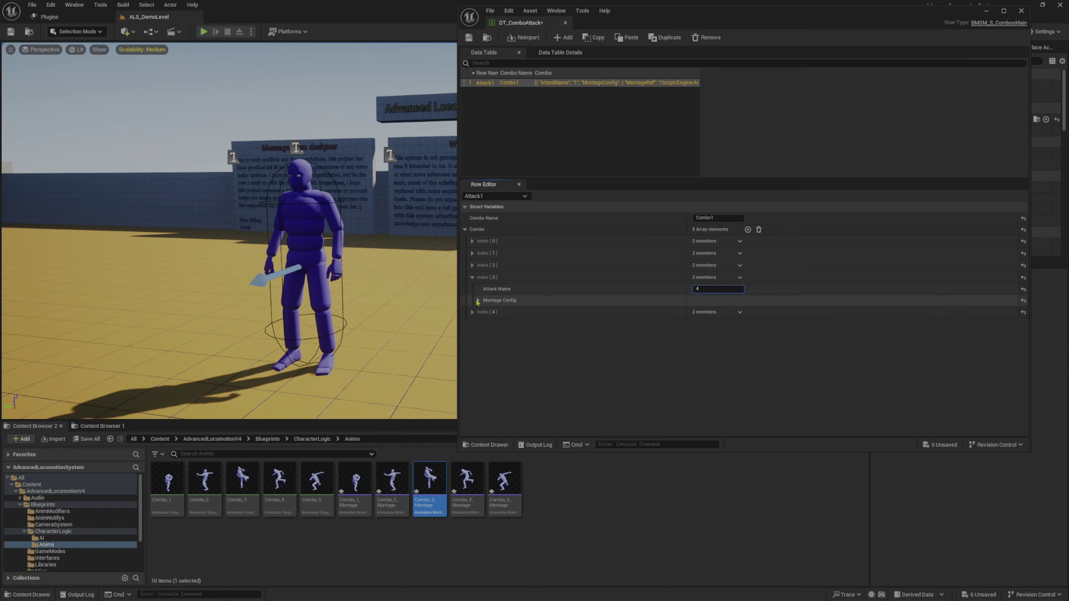
pyautogui.click(474, 480)
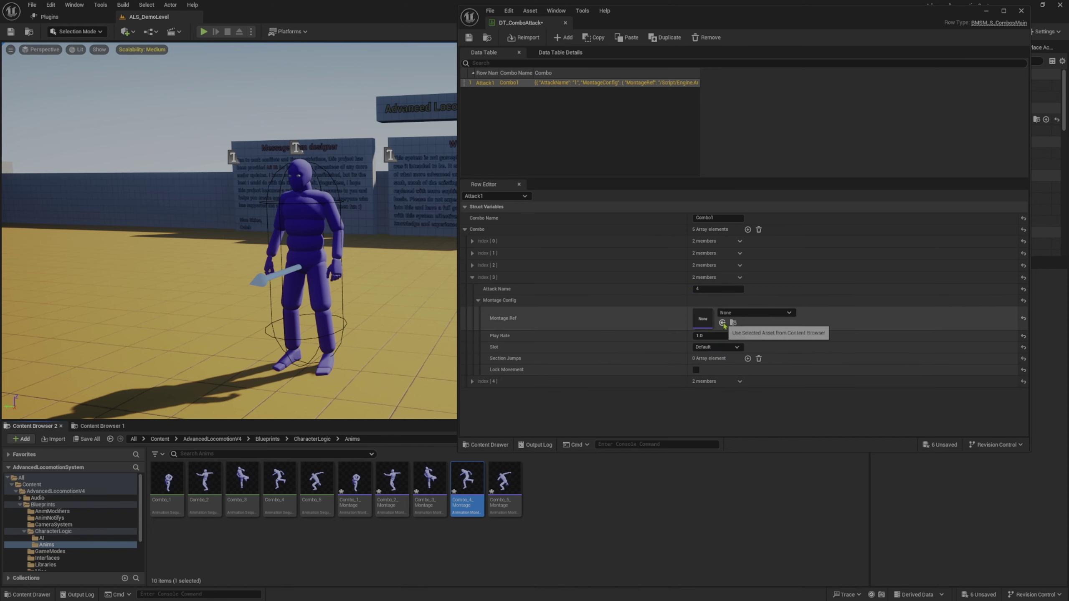
pyautogui.click(722, 322)
pyautogui.click(472, 277)
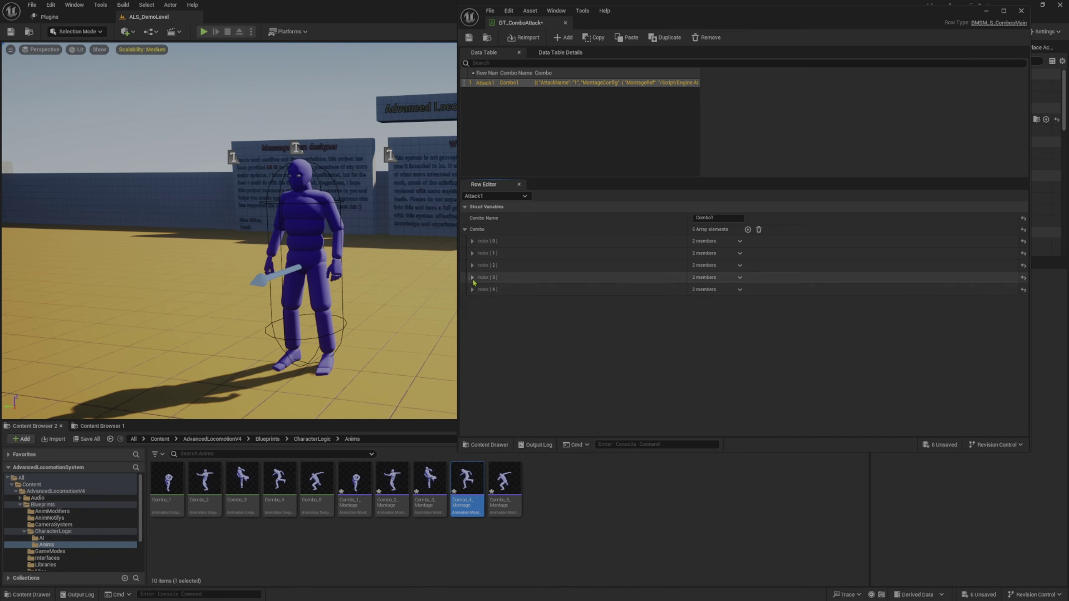
# - Name the fifth entry 5 with Combo_5_Montage, copy the Combo1 name, and save DT_ComboAttack
pyautogui.click(471, 289)
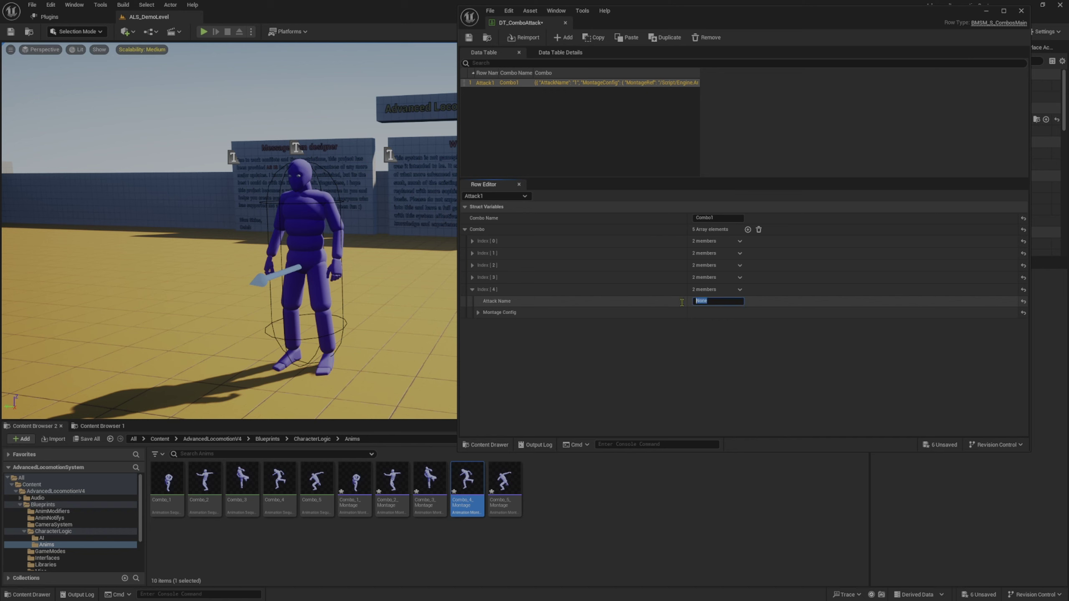
pyautogui.write('5')
pyautogui.click(477, 312)
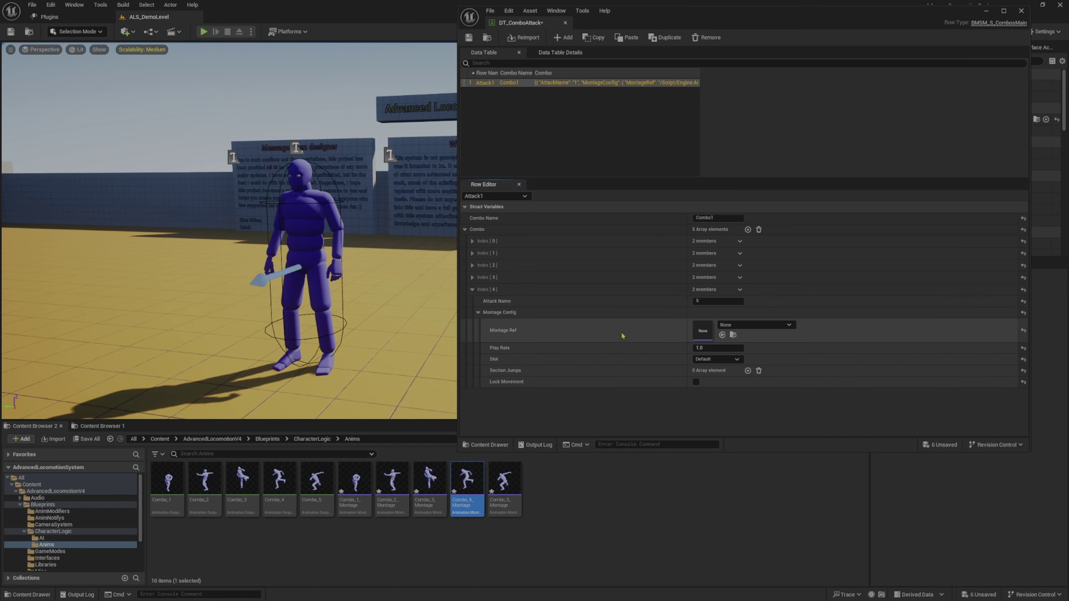
pyautogui.click(504, 480)
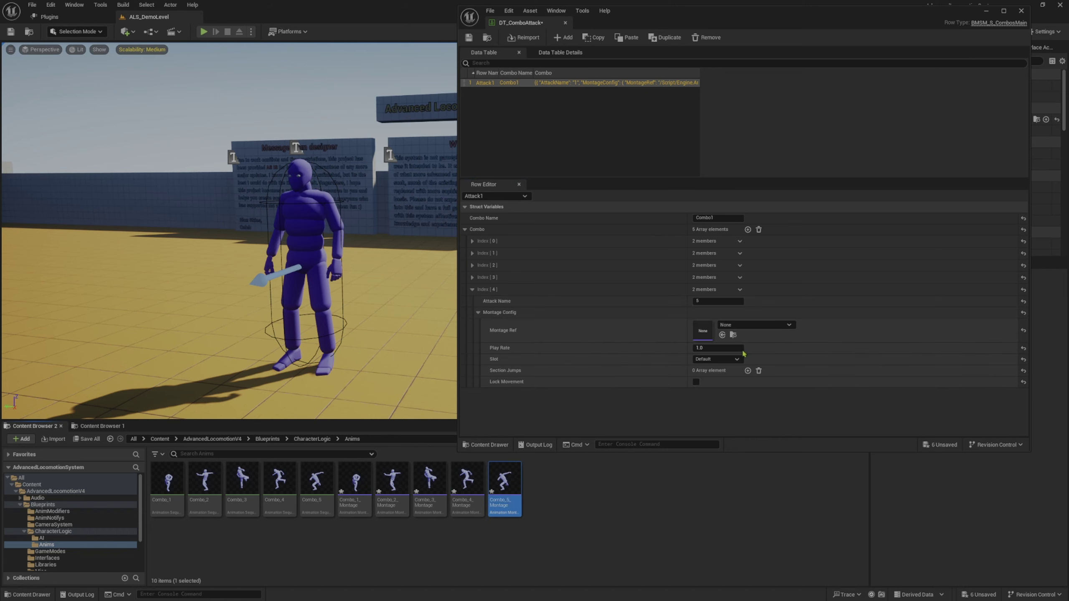
pyautogui.click(722, 336)
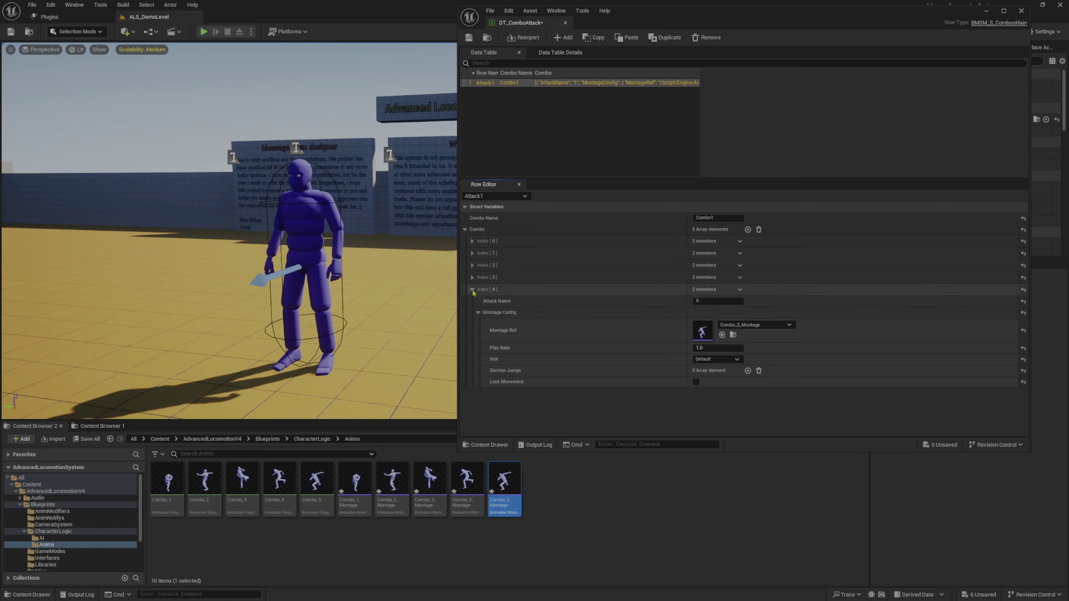
pyautogui.click(472, 289)
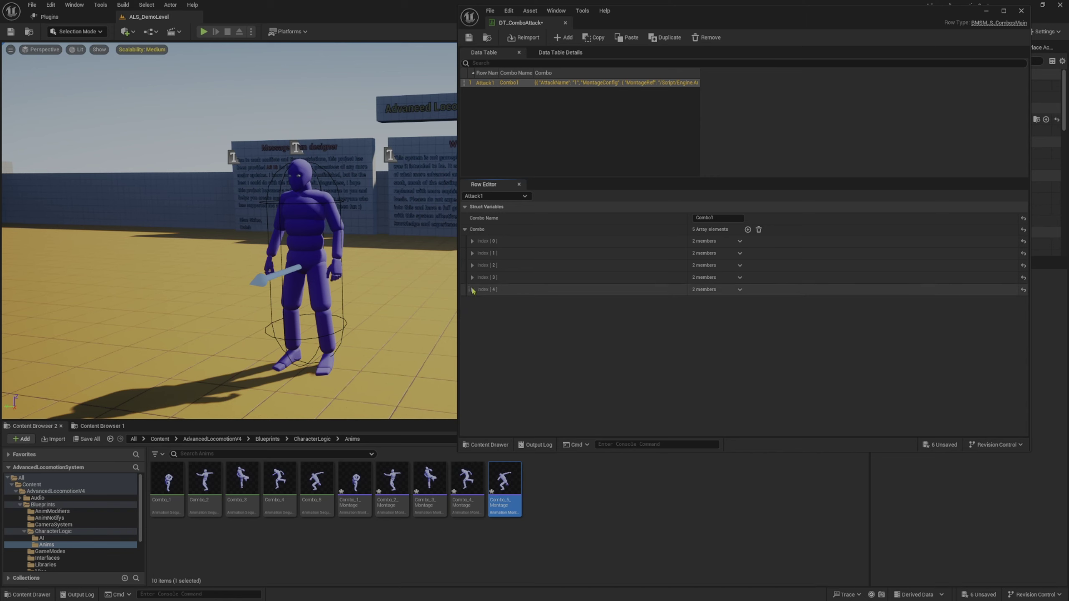
pyautogui.rightClick(701, 218)
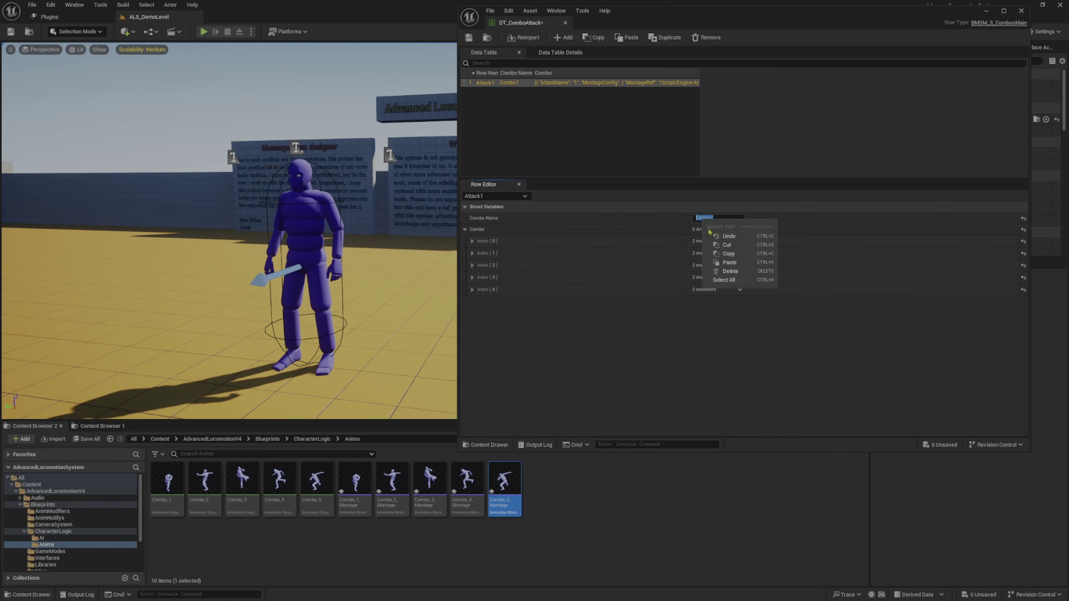
pyautogui.click(727, 253)
pyautogui.click(469, 37)
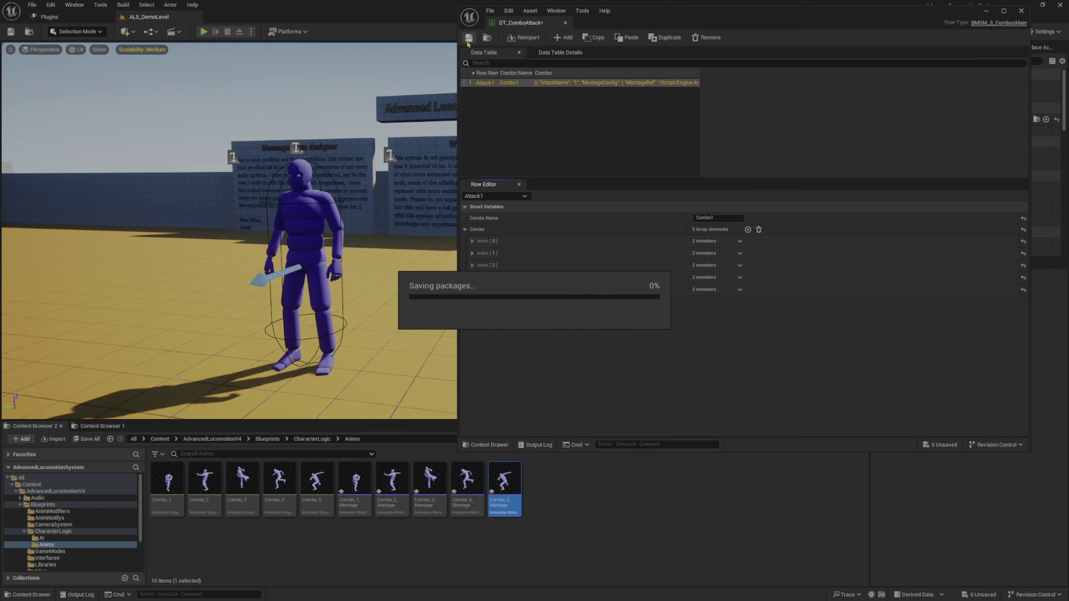
# - Close the data table, then open ALS_AnimMan_CharacterBP from CharacterLogic and dock its editor
pyautogui.click(565, 23)
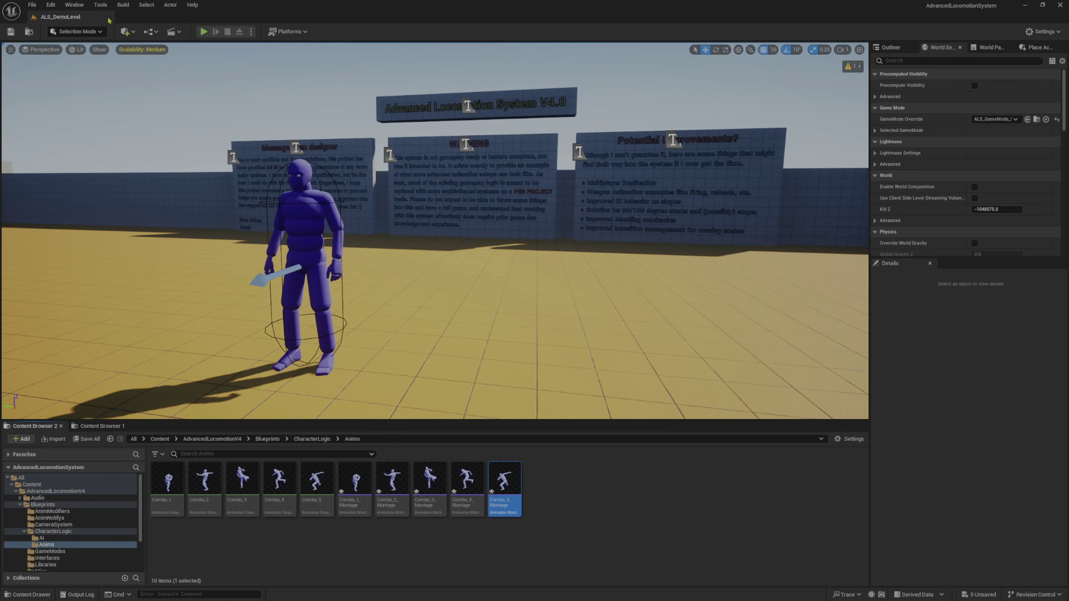
pyautogui.click(53, 532)
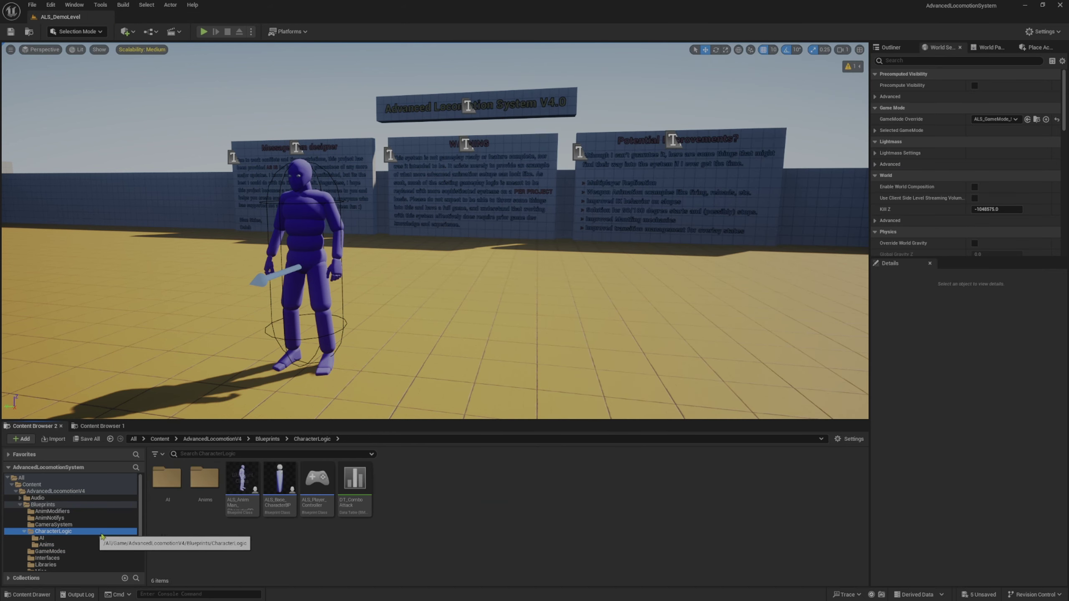
pyautogui.click(242, 503)
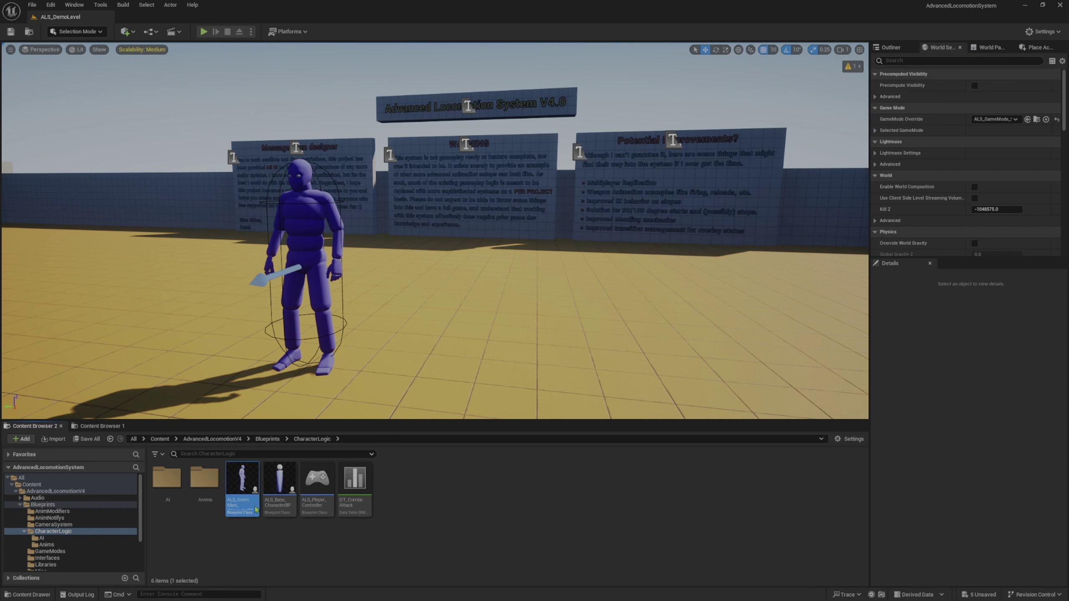
pyautogui.doubleClick(242, 503)
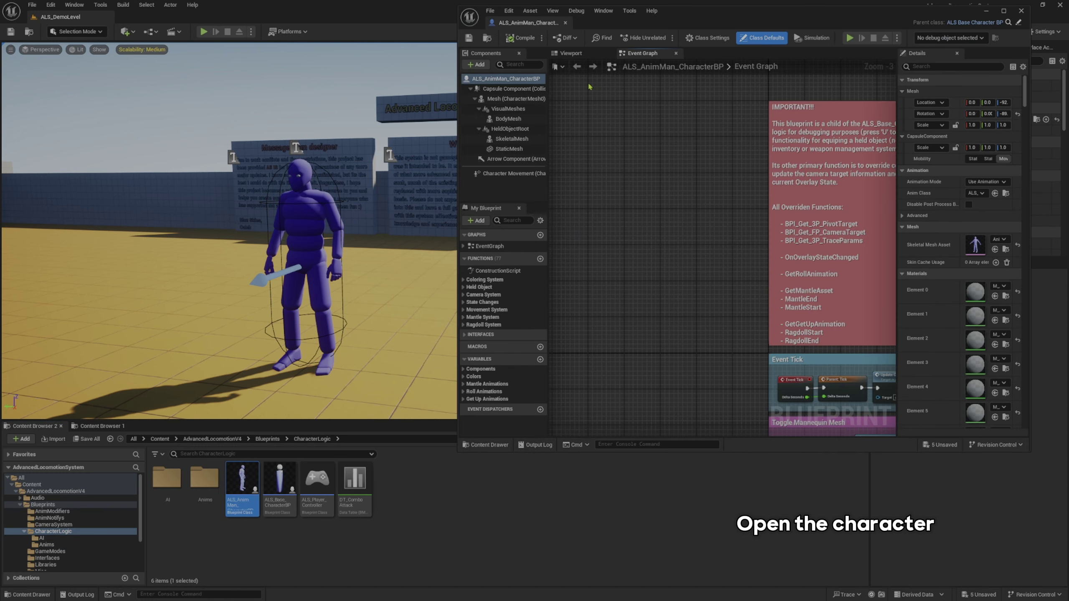
pyautogui.moveTo(668, 153)
pyautogui.mouseDown(button='right')
pyautogui.moveTo(753, 180)
pyautogui.moveTo(796, 115)
pyautogui.mouseUp(button='right')
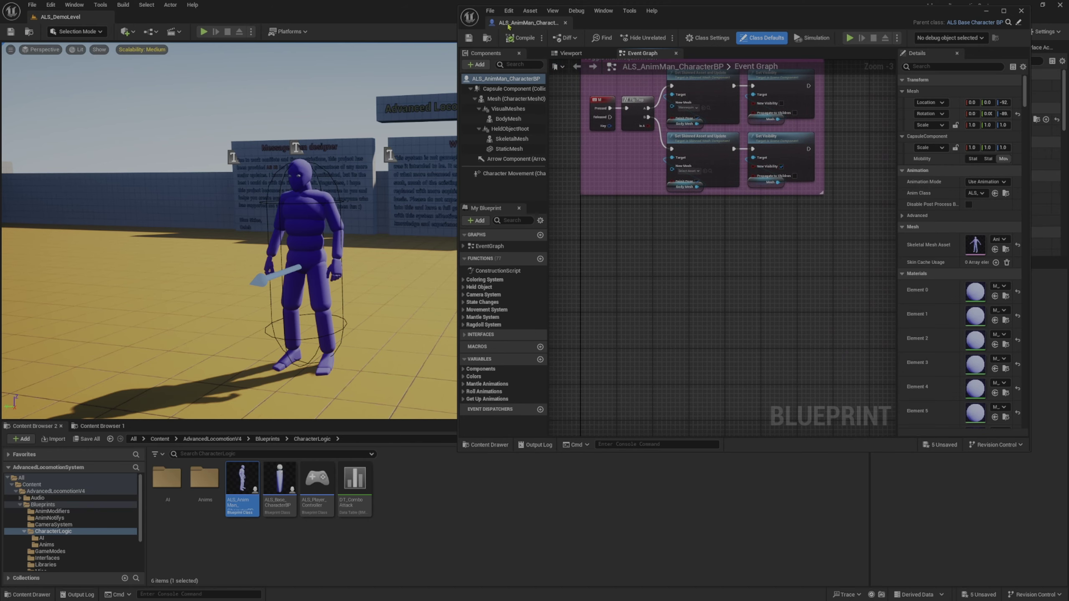
pyautogui.moveTo(509, 22); pyautogui.dragTo(156, 17)
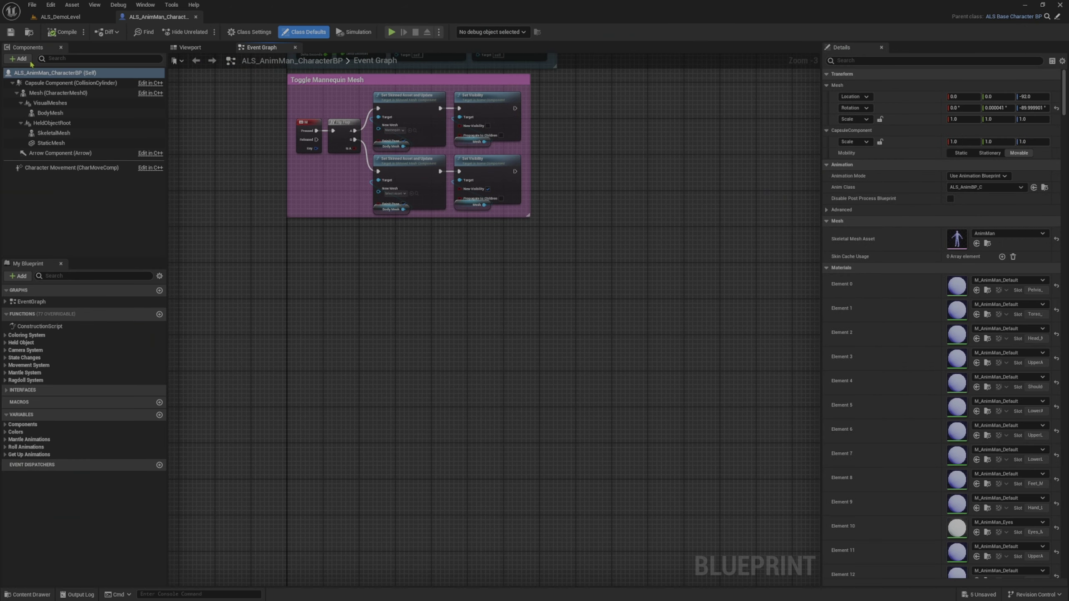
# - Add TargetSystem and AC_AnimMontageSequenceManager components to the character, keeping their default names
pyautogui.click(19, 59)
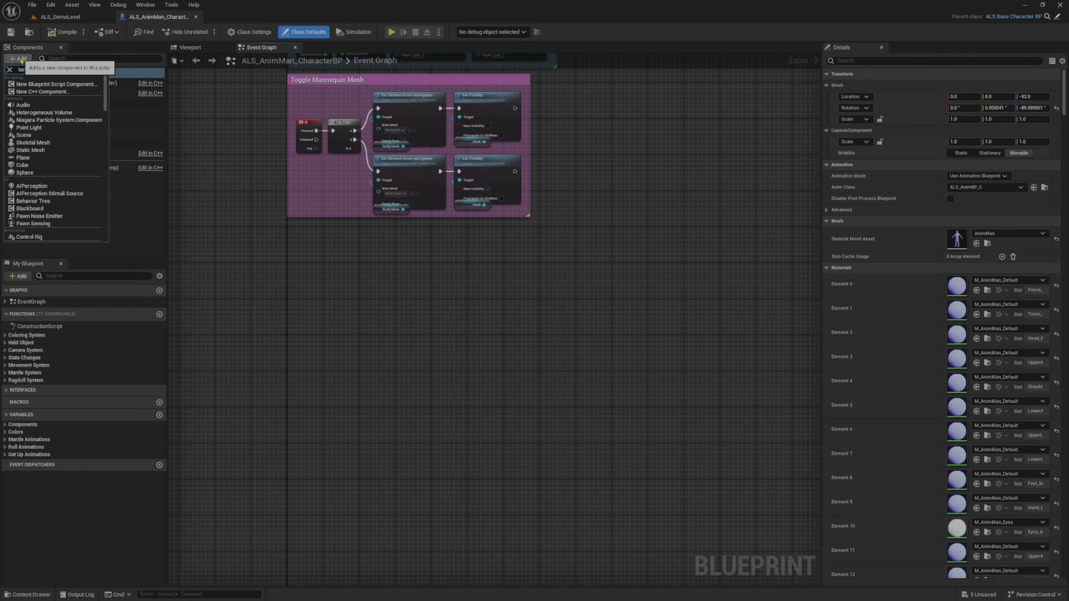
pyautogui.click(42, 88)
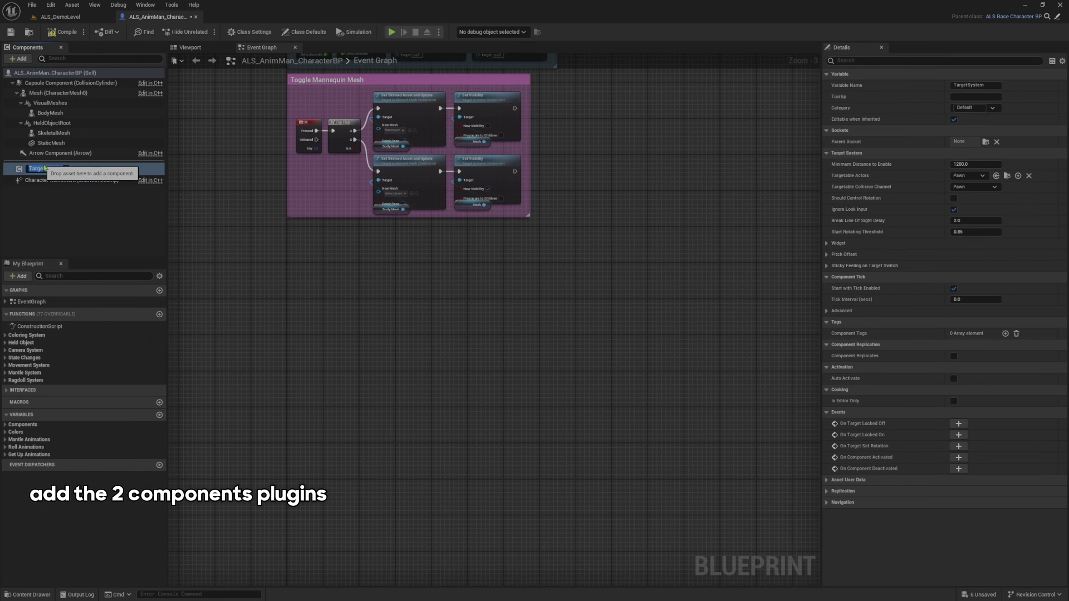
pyautogui.press('Return')
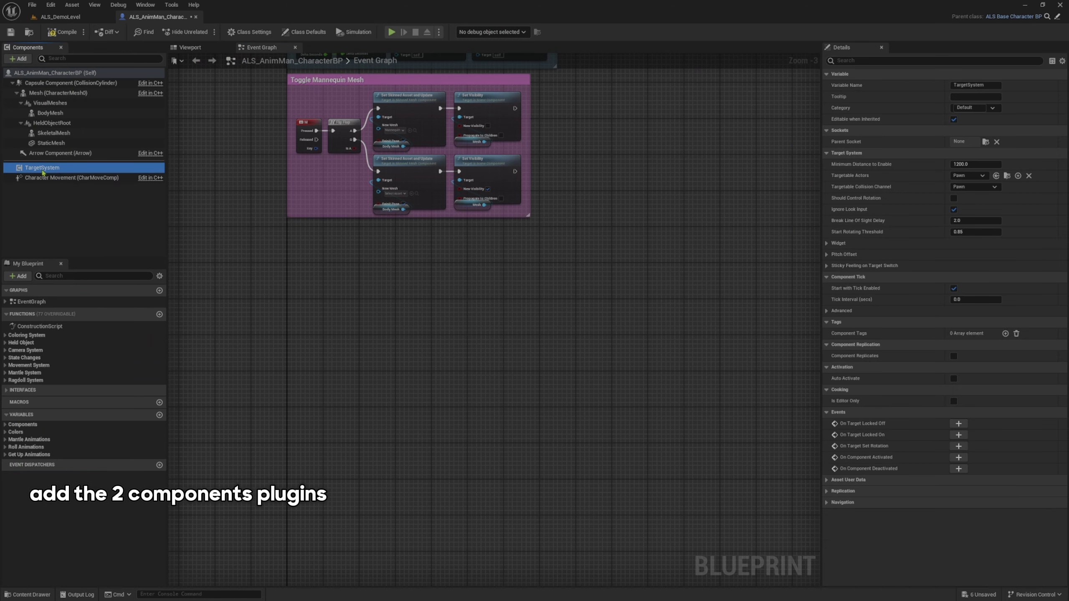
pyautogui.click(23, 60)
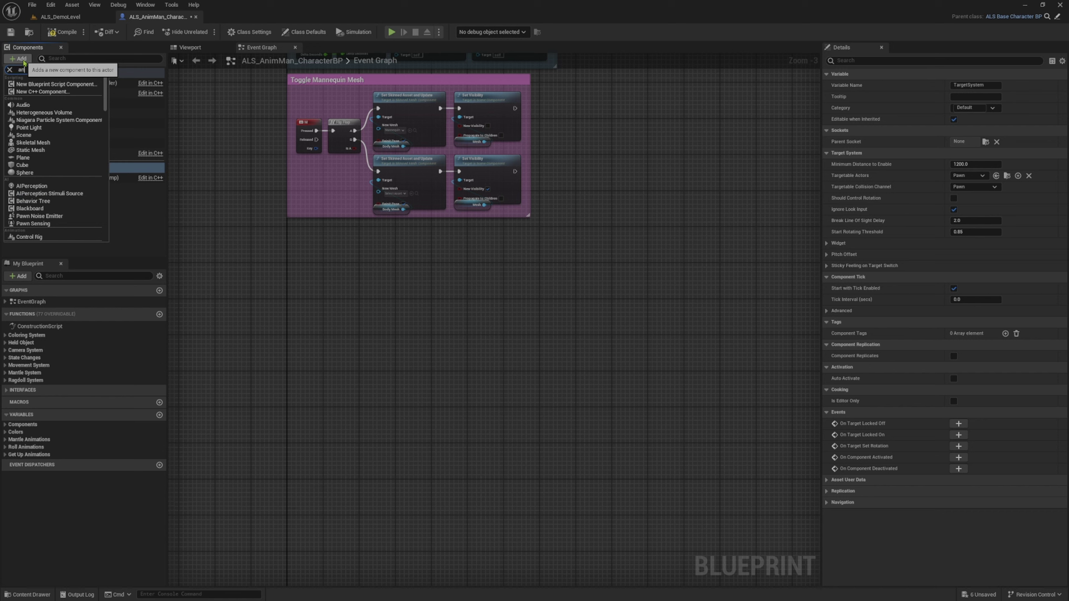
pyautogui.press('Escape')
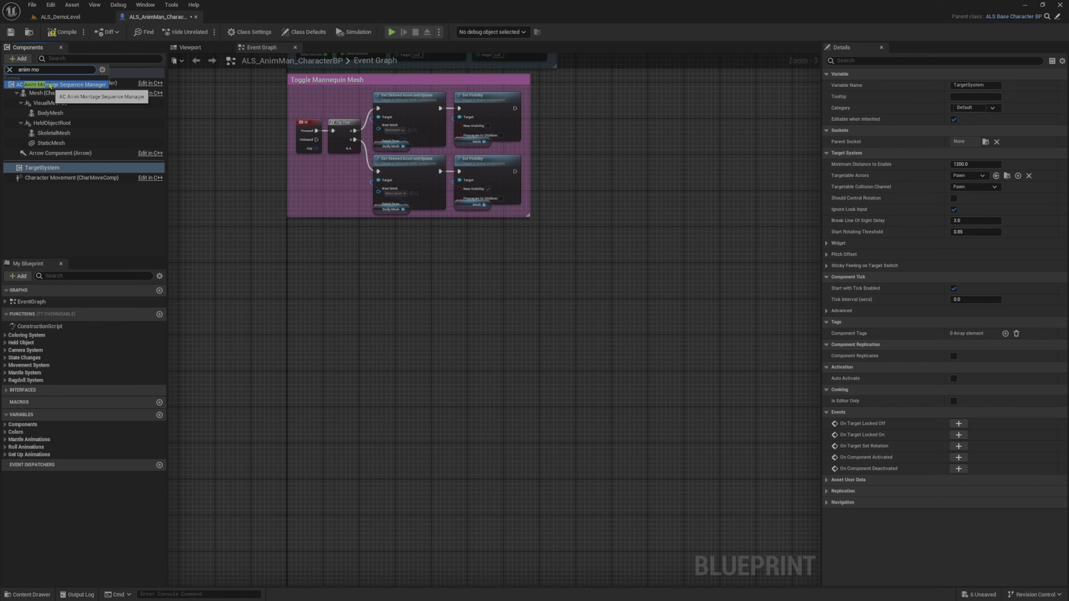
pyautogui.click(50, 84)
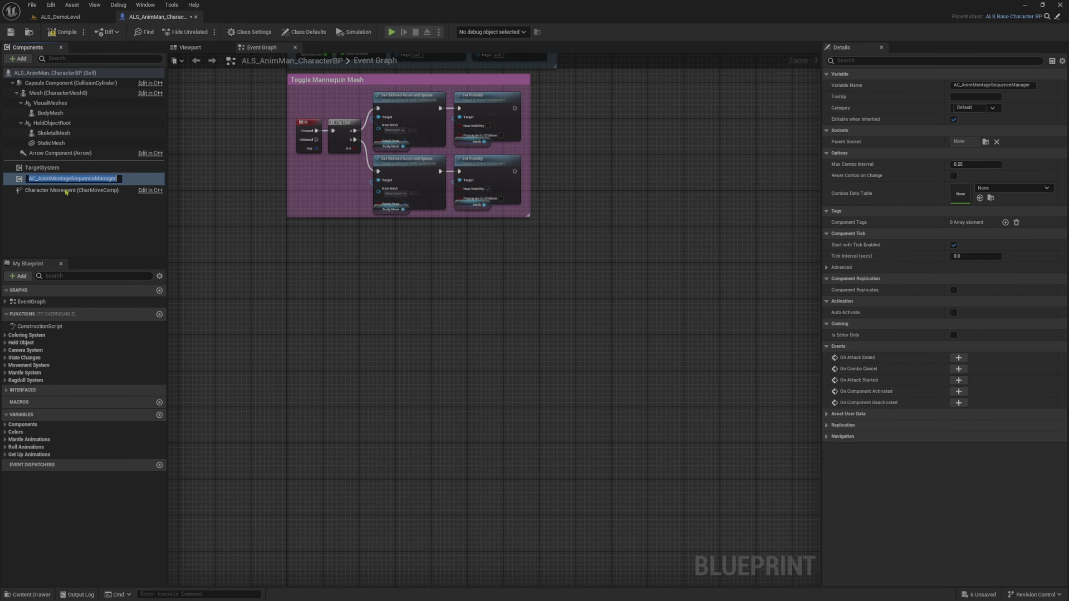
pyautogui.press('Return')
pyautogui.click(86, 218)
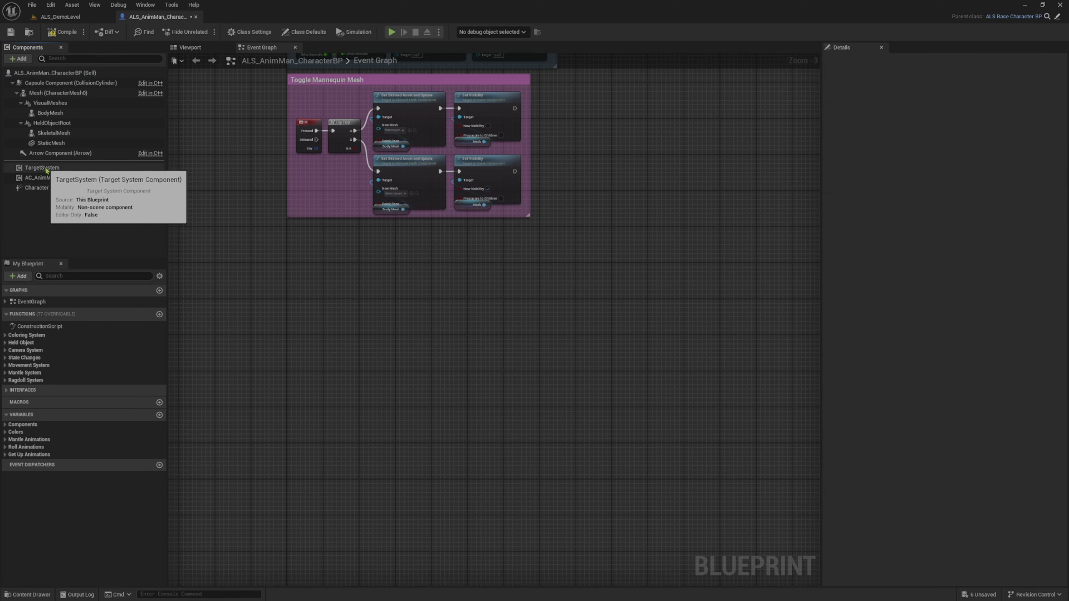
# - Place Left Mouse Button and Right Mouse Button event nodes in the Event Graph
pyautogui.scroll(3, 301, 294)
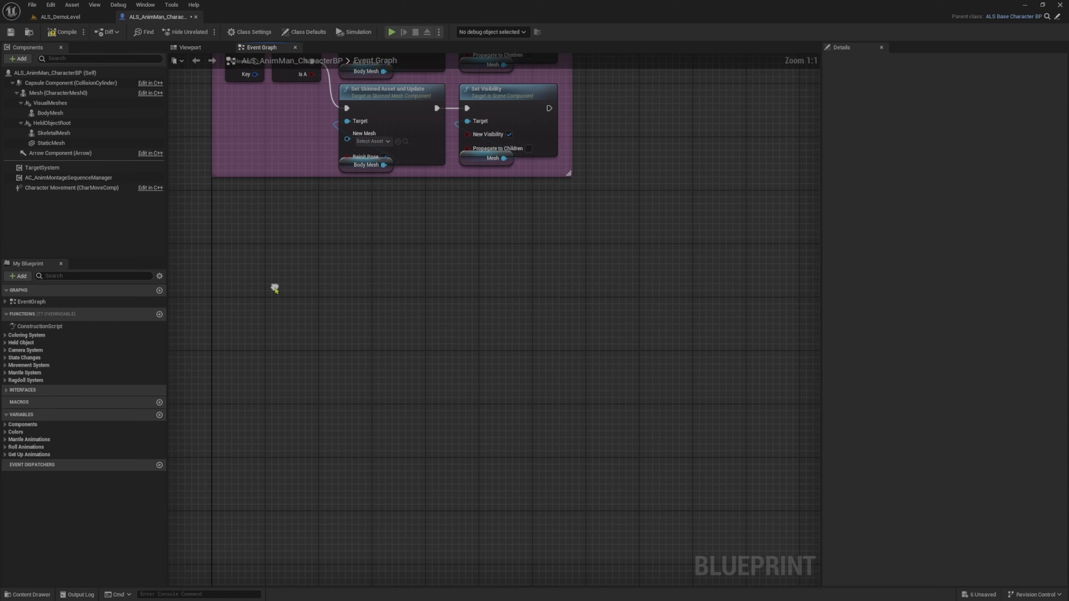
pyautogui.rightClick(240, 283)
pyautogui.write('le')
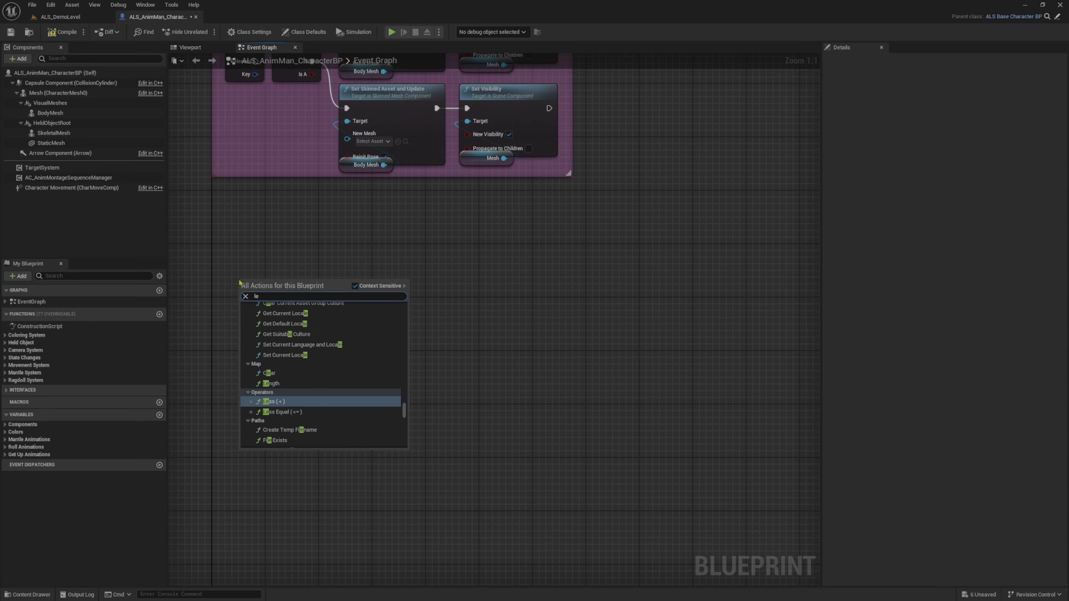
pyautogui.write('ft mouse')
pyautogui.press('Return')
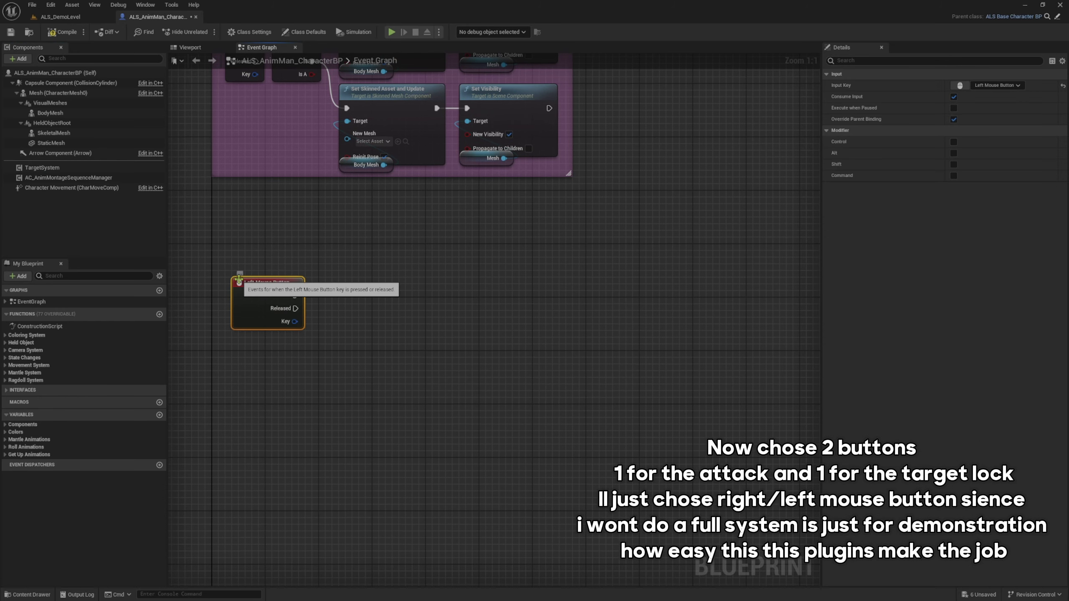
pyautogui.rightClick(239, 387)
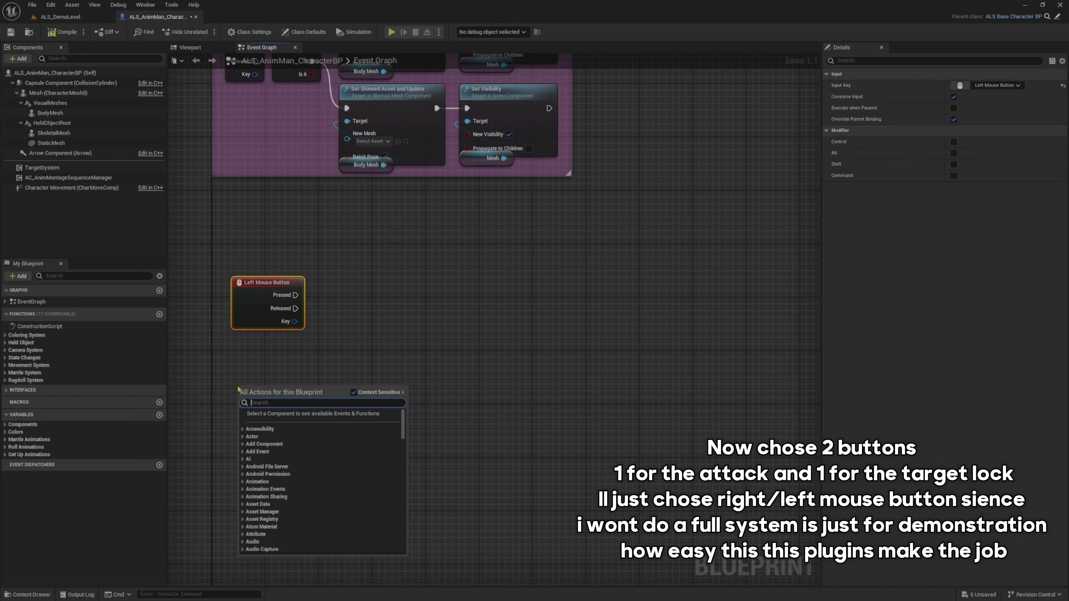
pyautogui.write('right mouse')
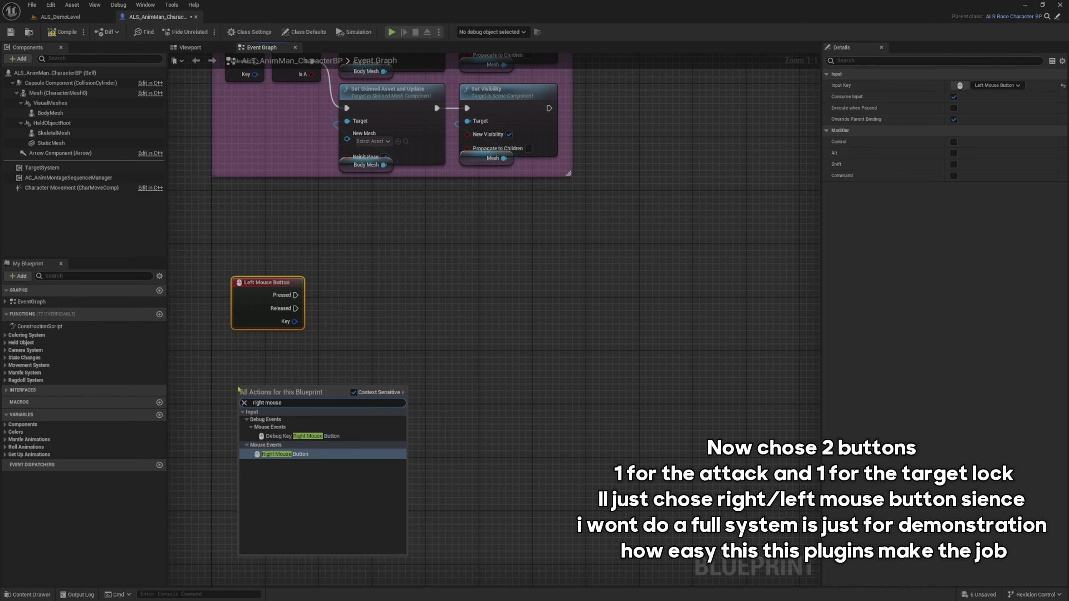
pyautogui.click(285, 455)
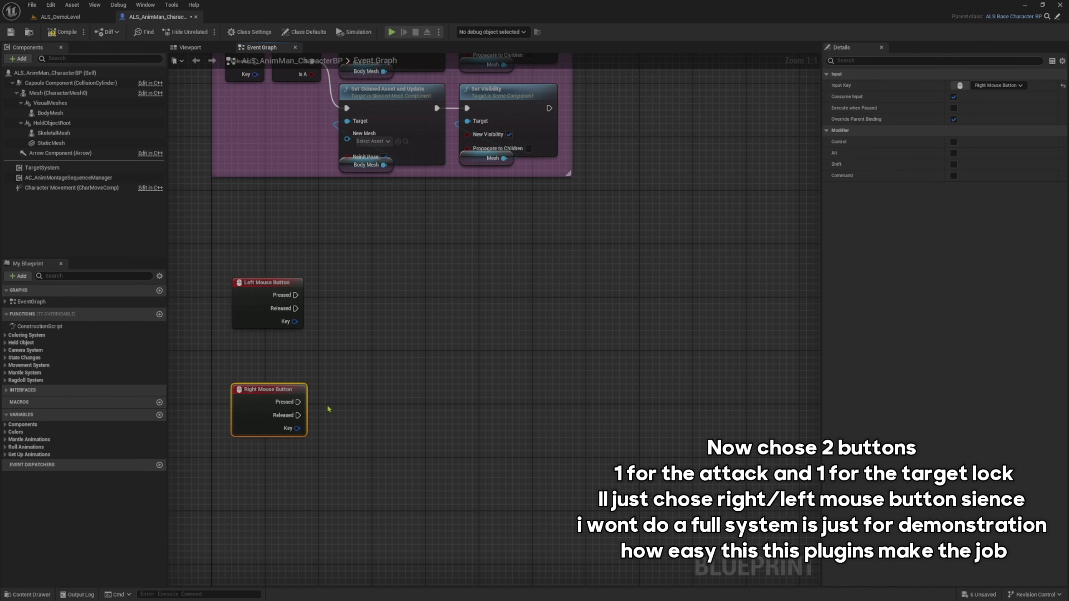
# - Wire Right Mouse Button Pressed to a Target Actor call on the TargetSystem reference
pyautogui.moveTo(328, 409); pyautogui.dragTo(329, 335, button='right')
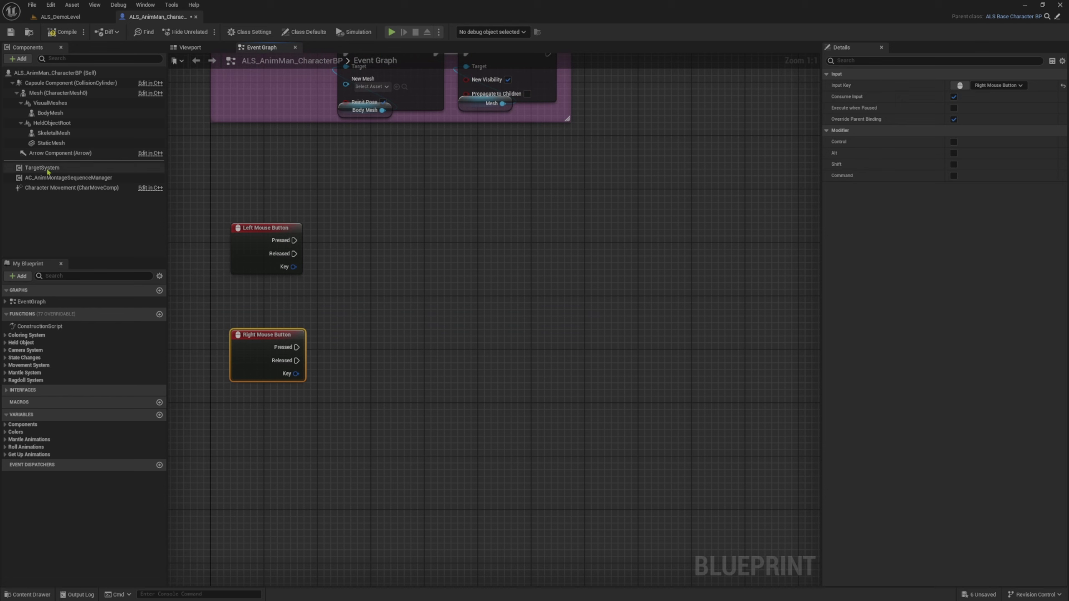
pyautogui.moveTo(42, 167); pyautogui.dragTo(269, 337)
pyautogui.moveTo(247, 409); pyautogui.dragTo(395, 373)
pyautogui.write('targetac')
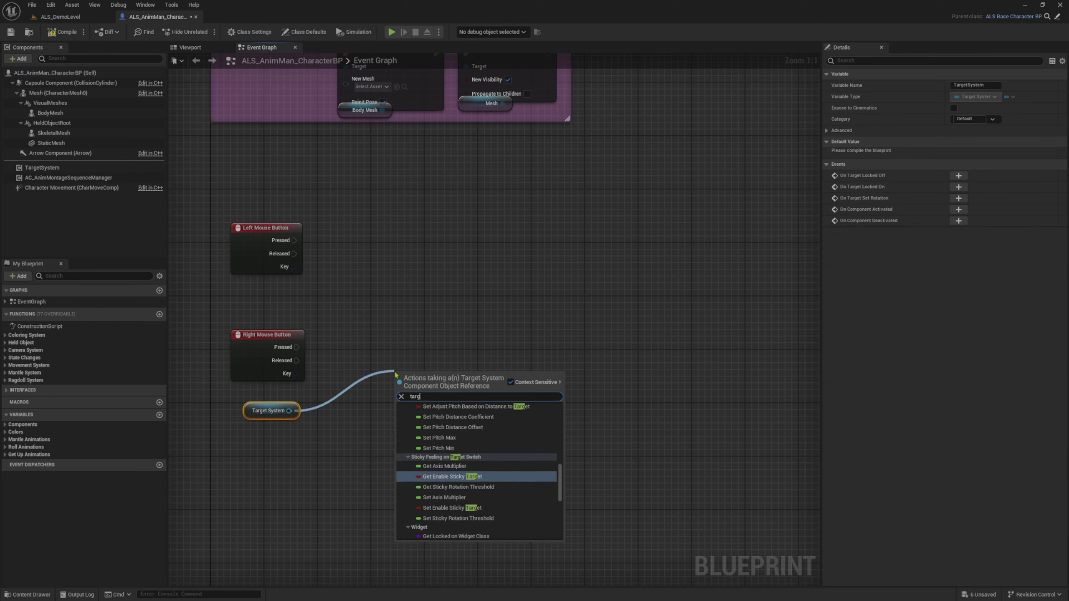
pyautogui.click(442, 426)
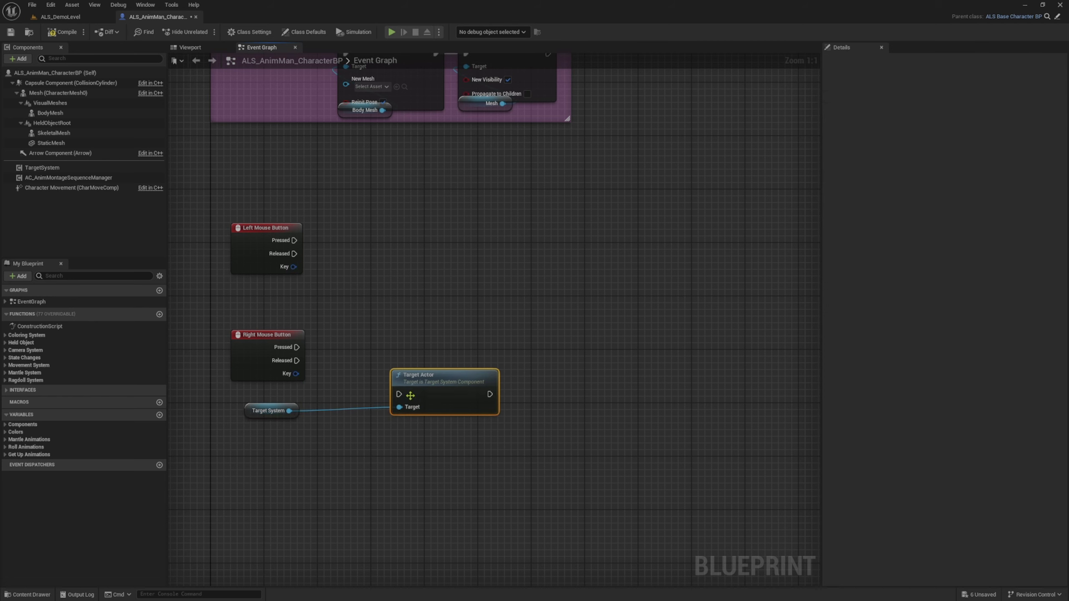
pyautogui.moveTo(380, 384); pyautogui.dragTo(297, 347)
pyautogui.moveTo(421, 375); pyautogui.dragTo(374, 329)
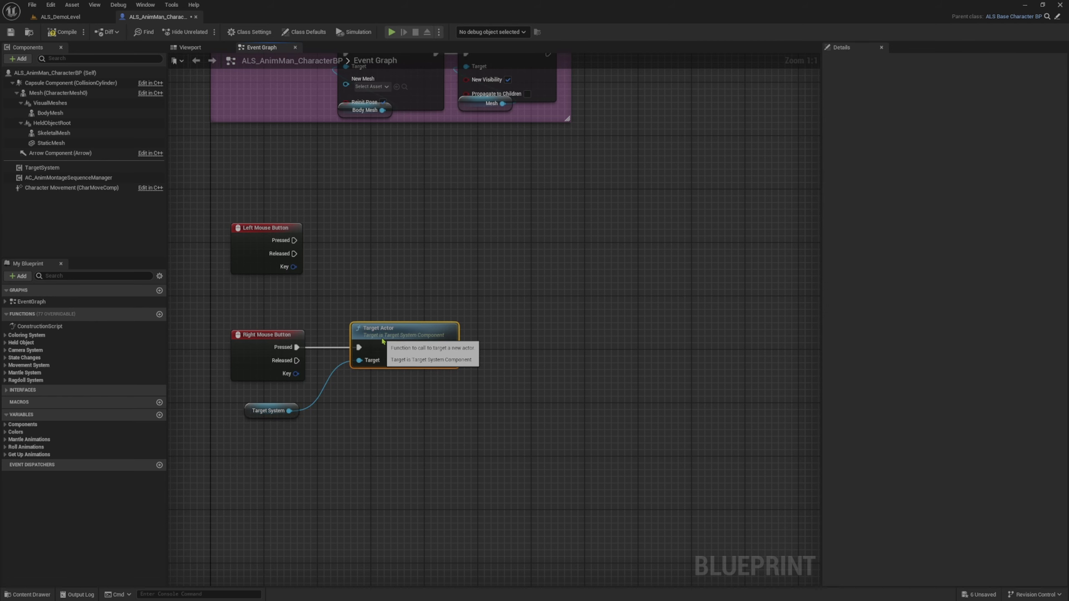
pyautogui.moveTo(370, 272); pyautogui.dragTo(358, 399, button='right')
pyautogui.moveTo(265, 356); pyautogui.dragTo(256, 316)
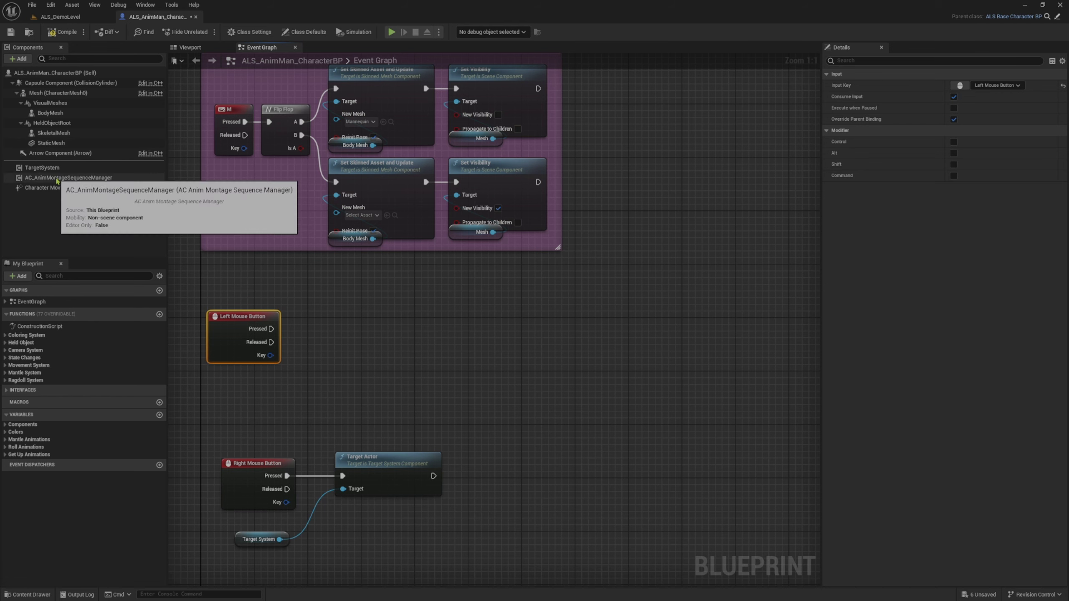
# - Wire Left Mouse Button Pressed to the montage manager's I Attack with Name Combo1
pyautogui.moveTo(68, 178); pyautogui.dragTo(226, 381)
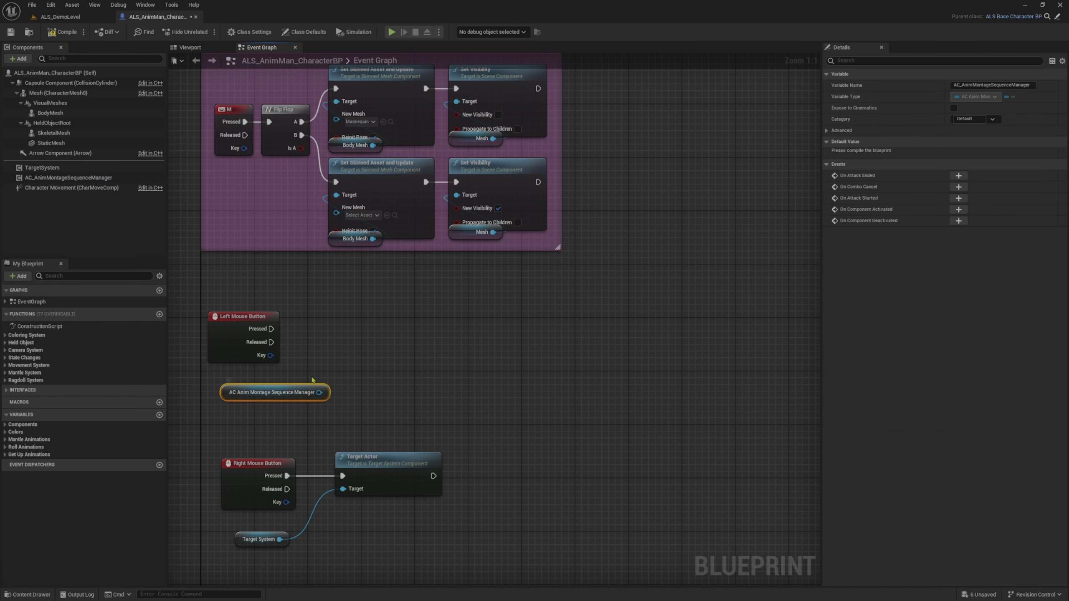
pyautogui.moveTo(238, 355); pyautogui.dragTo(243, 336, button='right')
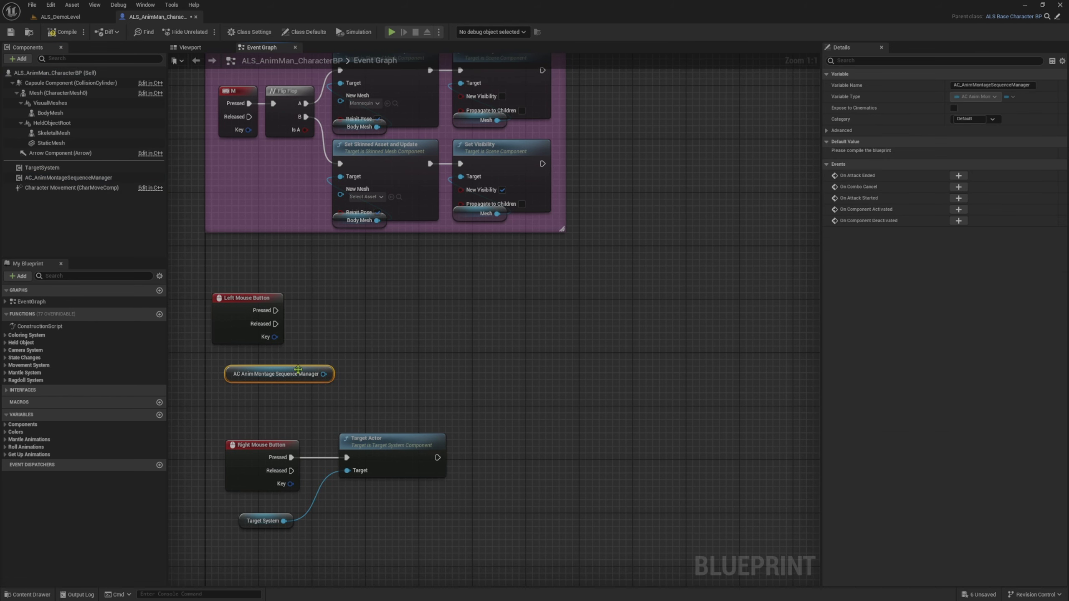
pyautogui.moveTo(323, 374); pyautogui.dragTo(355, 314)
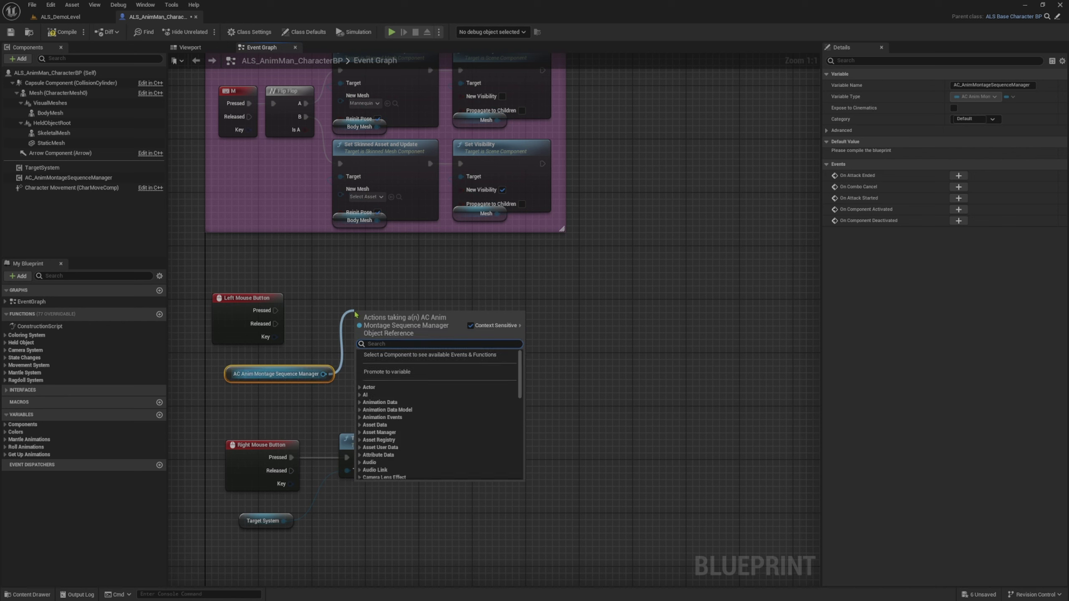
pyautogui.write('attack')
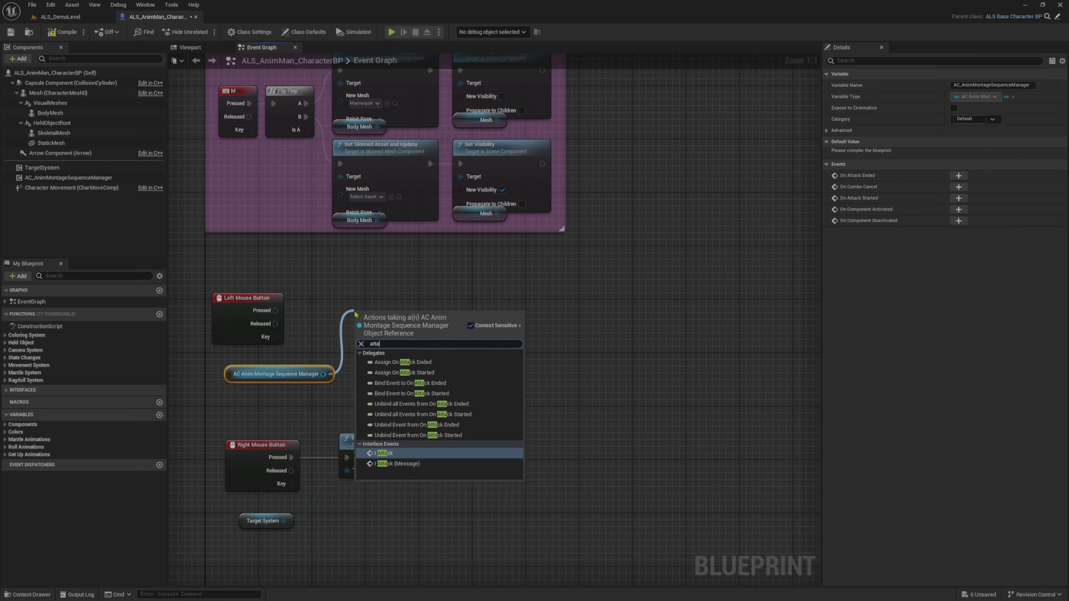
pyautogui.click(402, 463)
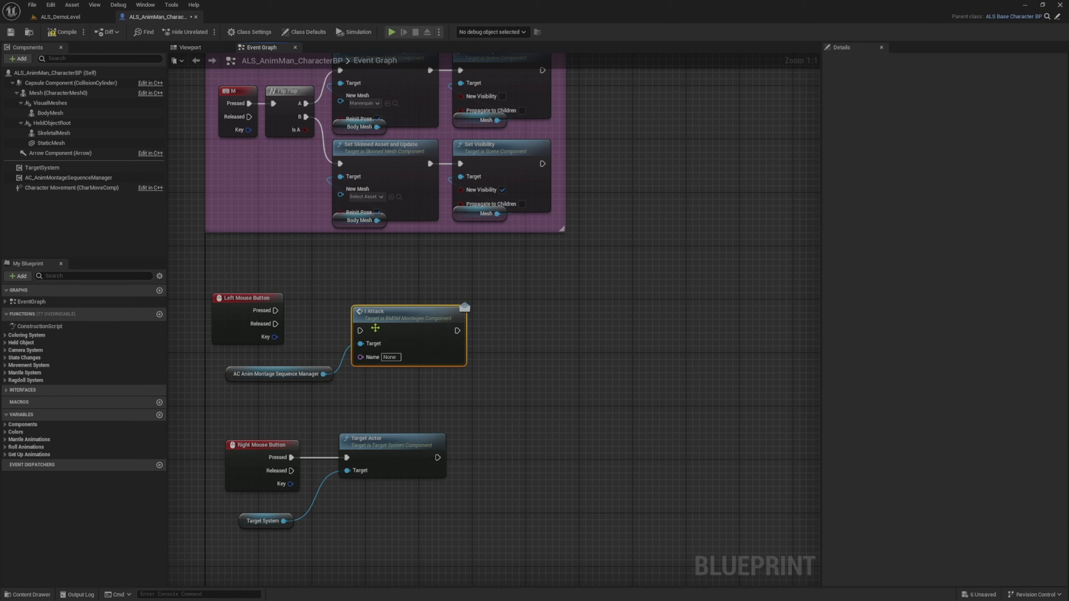
pyautogui.moveTo(354, 317); pyautogui.dragTo(276, 310)
pyautogui.moveTo(392, 322); pyautogui.dragTo(405, 315)
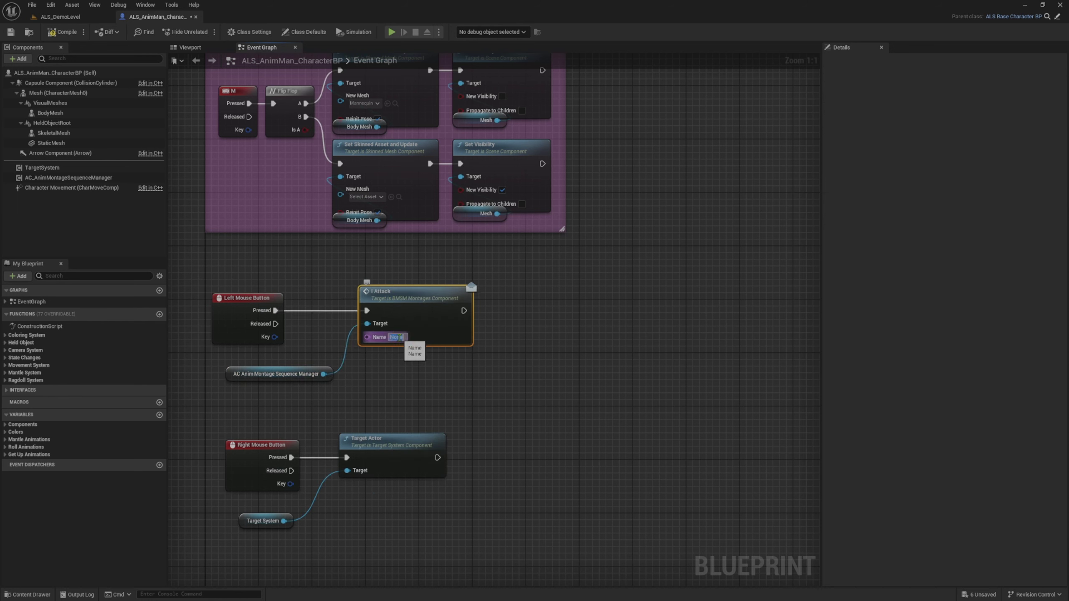
pyautogui.write('Combo1')
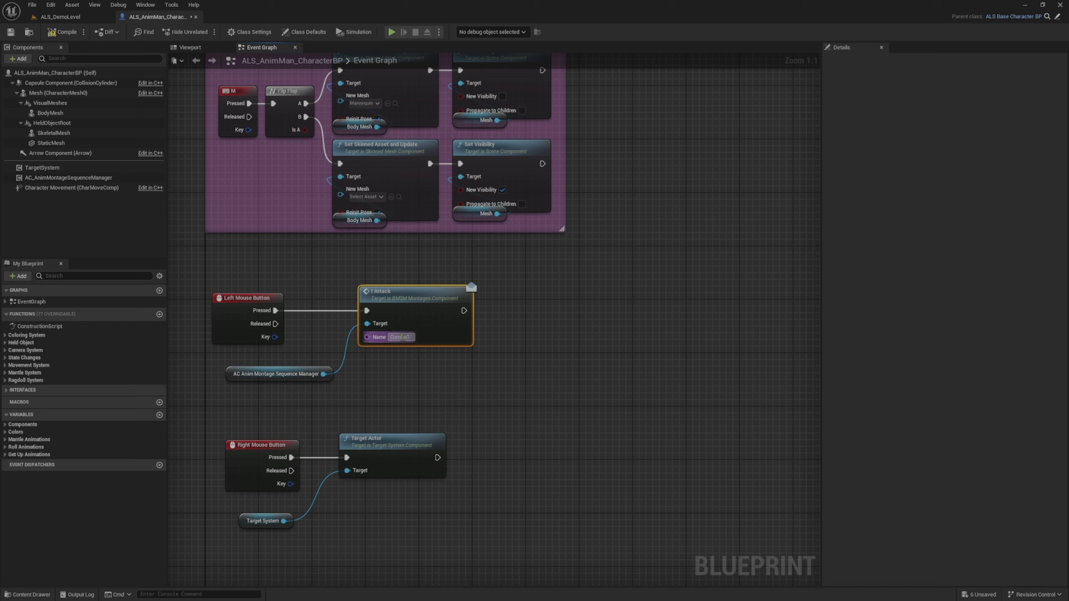
# - Check combo names in DT_ComboAttack, then compile and save the character blueprint
pyautogui.click(63, 17)
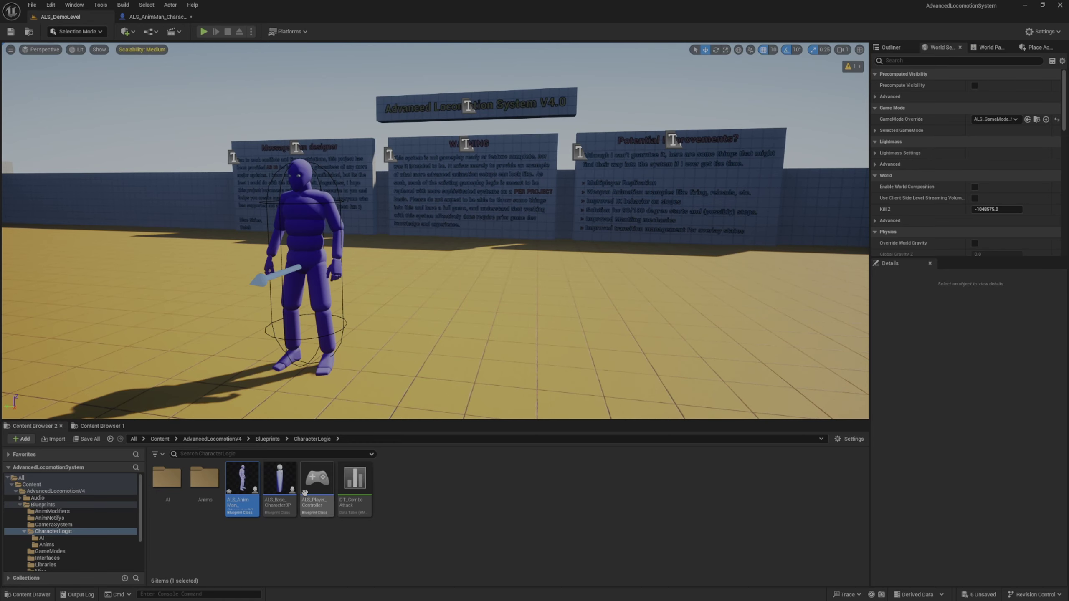
pyautogui.doubleClick(355, 480)
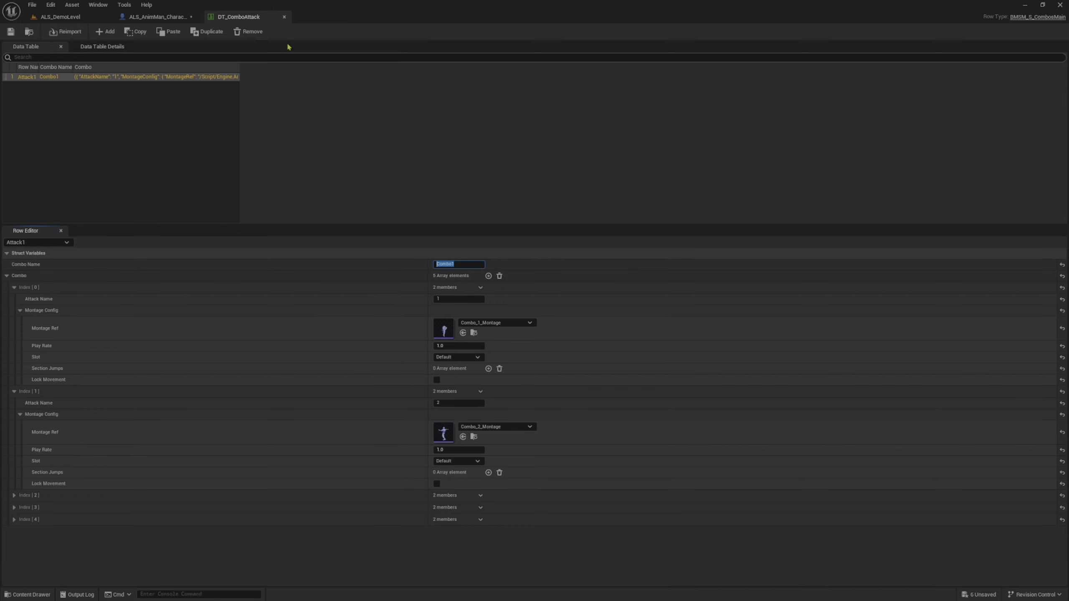
pyautogui.click(284, 17)
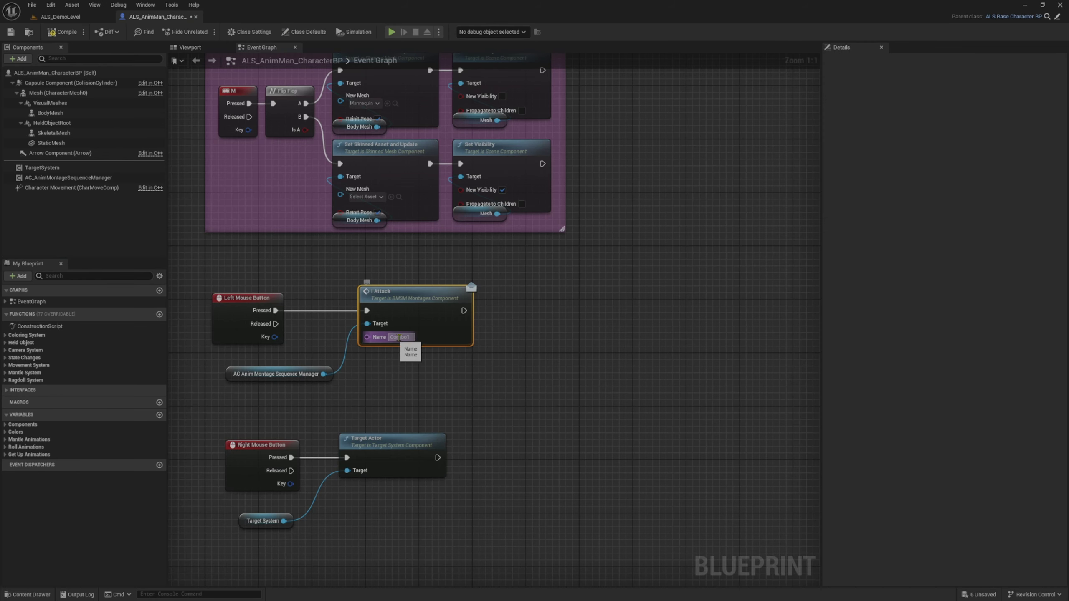
pyautogui.moveTo(457, 371); pyautogui.dragTo(459, 414, button='right')
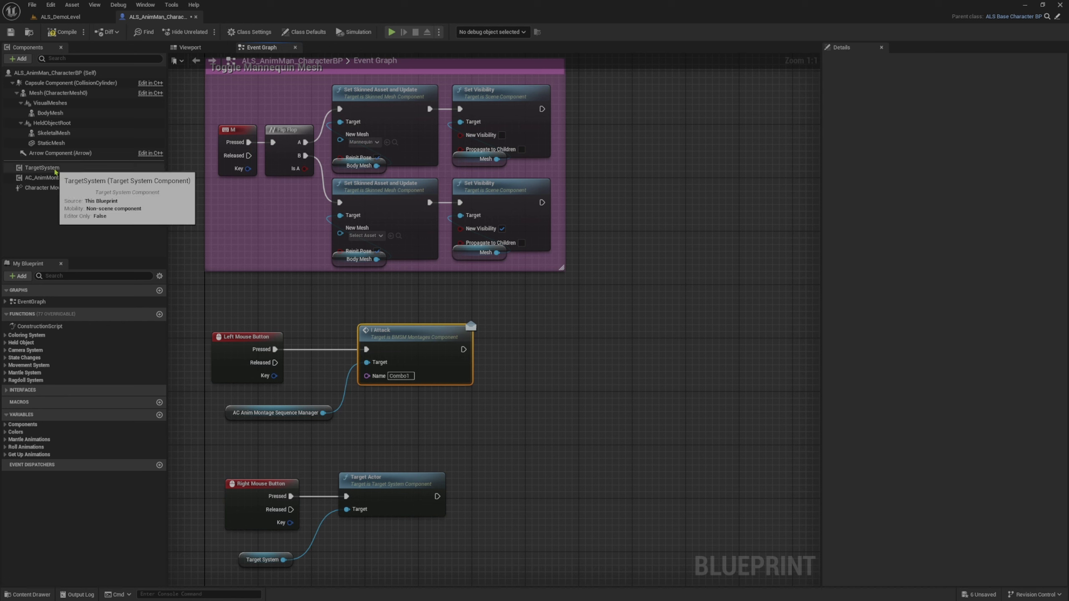
pyautogui.click(64, 33)
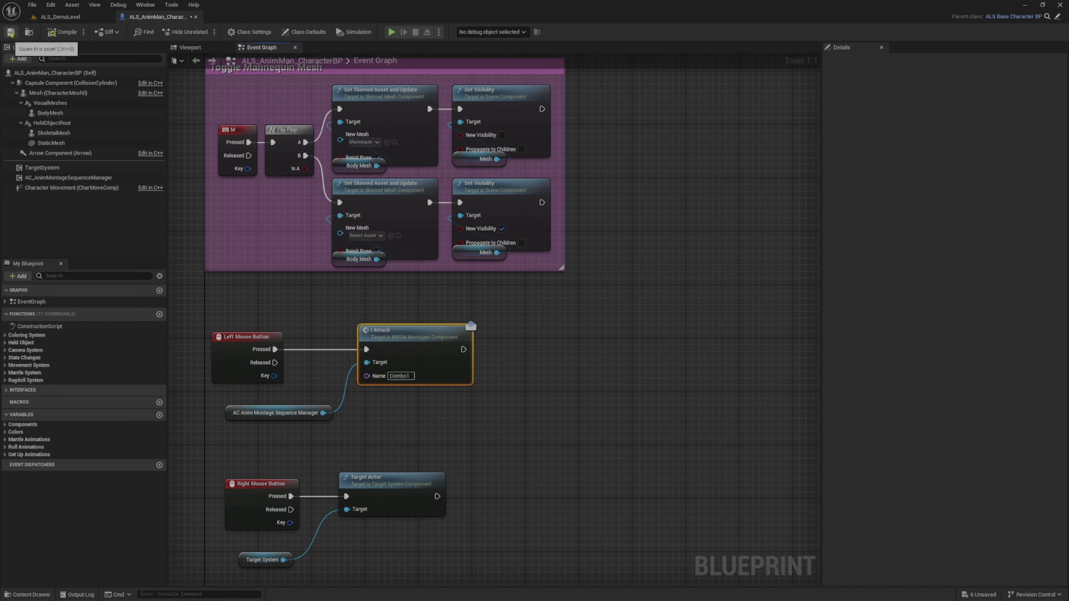
pyautogui.click(10, 33)
# - Set the TargetSystem component's Pitch Min to -25 and save the character blueprint
pyautogui.click(42, 167)
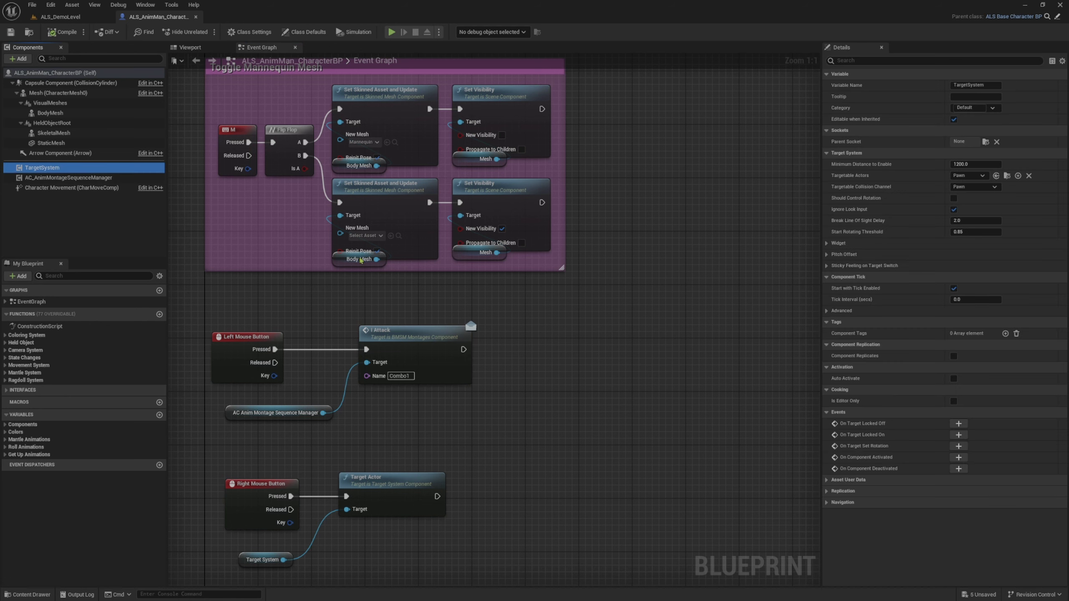
pyautogui.click(833, 256)
pyautogui.write('-25')
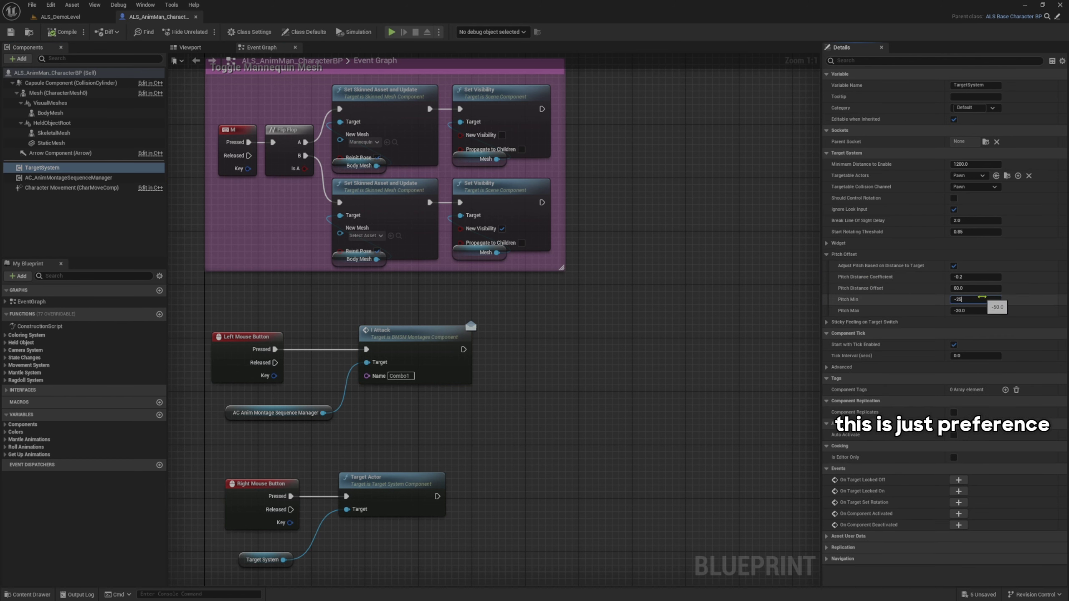
pyautogui.press('Return')
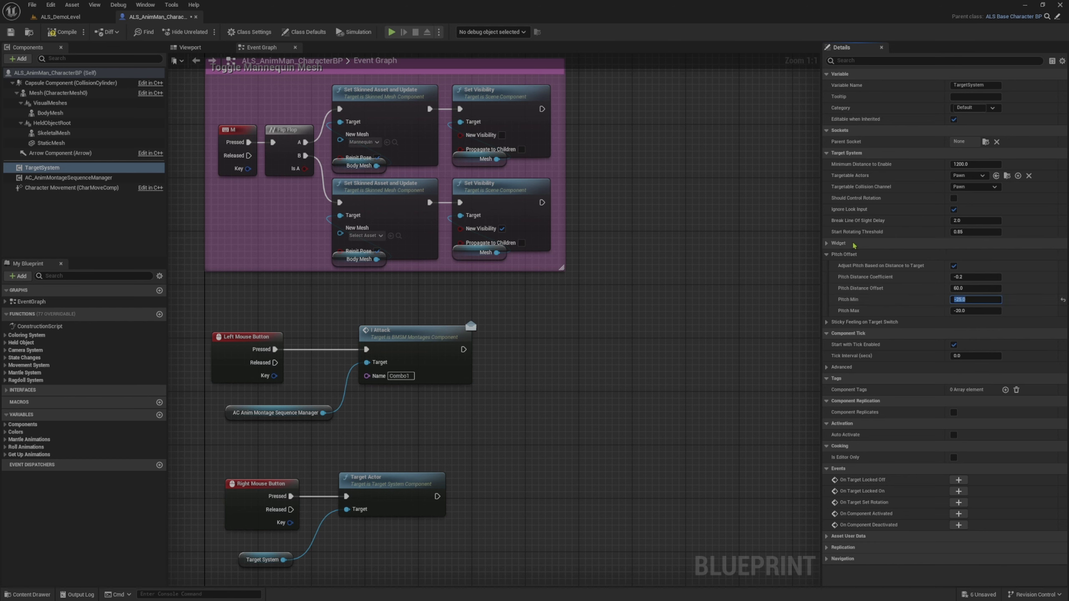
pyautogui.click(827, 244)
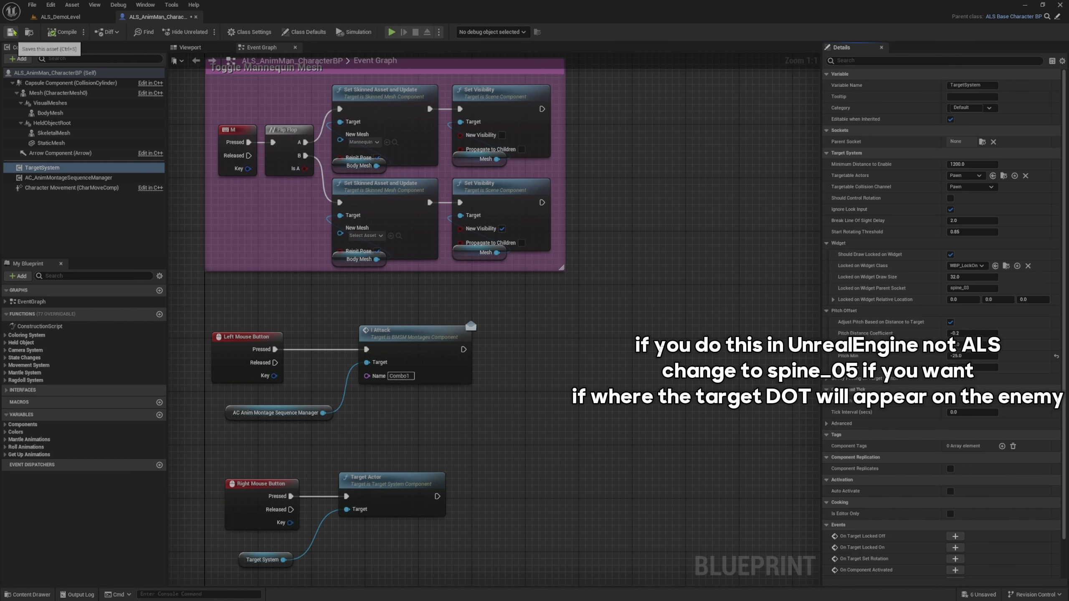
pyautogui.click(11, 32)
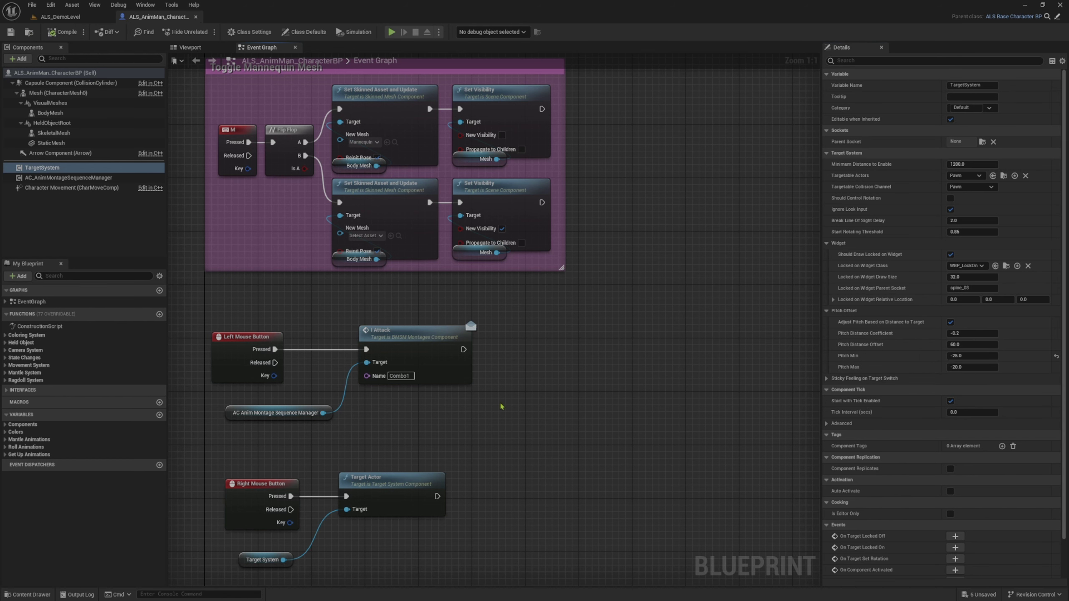
pyautogui.moveTo(500, 406); pyautogui.dragTo(522, 368, button='right')
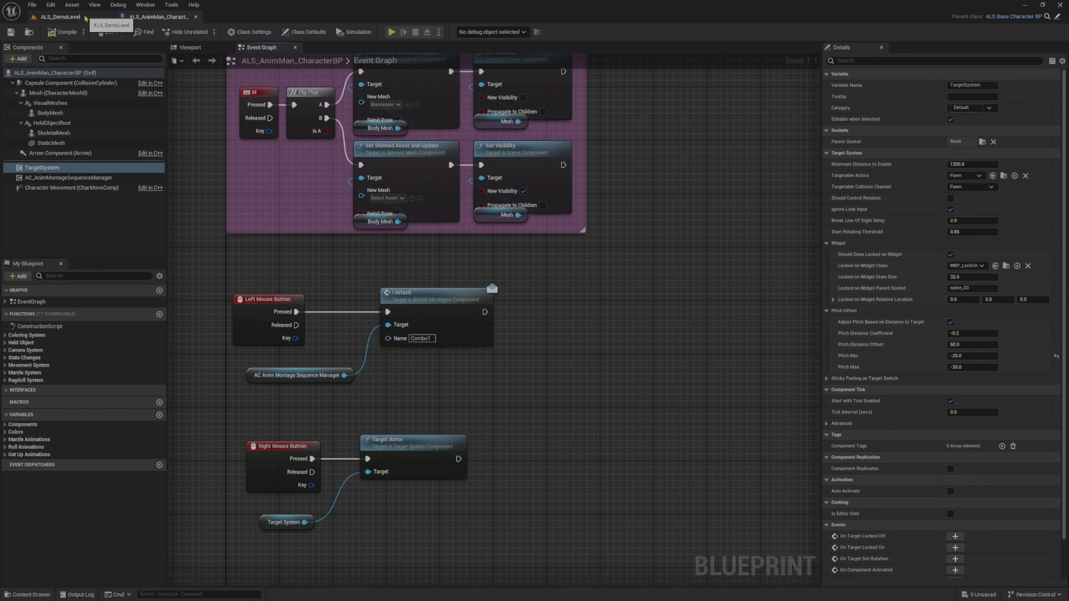
# - Locate the character mesh's animation class ALS_AnimBP and open it
pyautogui.click(63, 93)
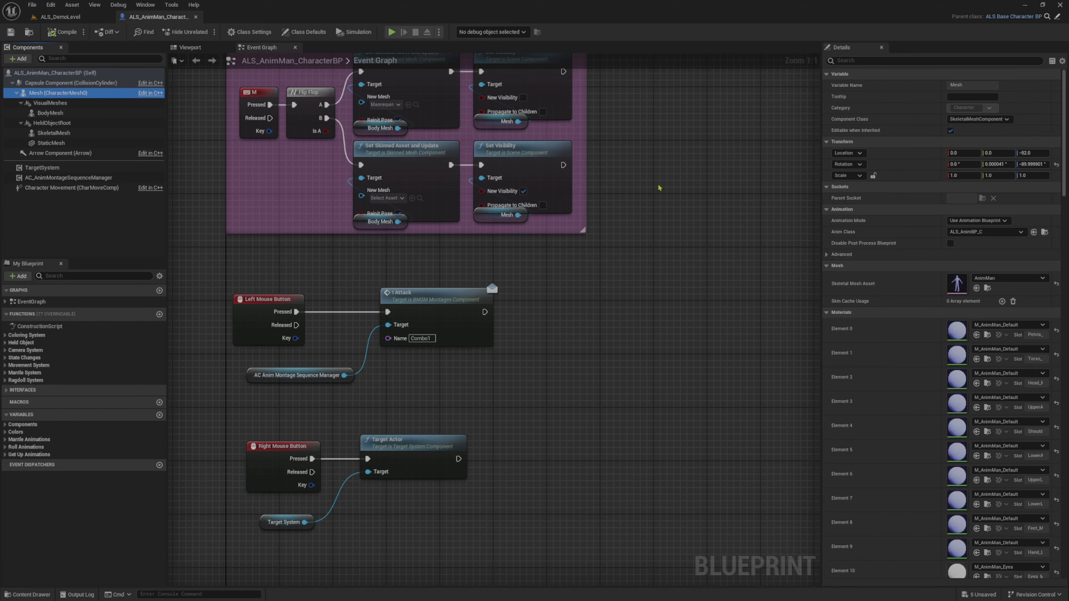
pyautogui.click(1045, 231)
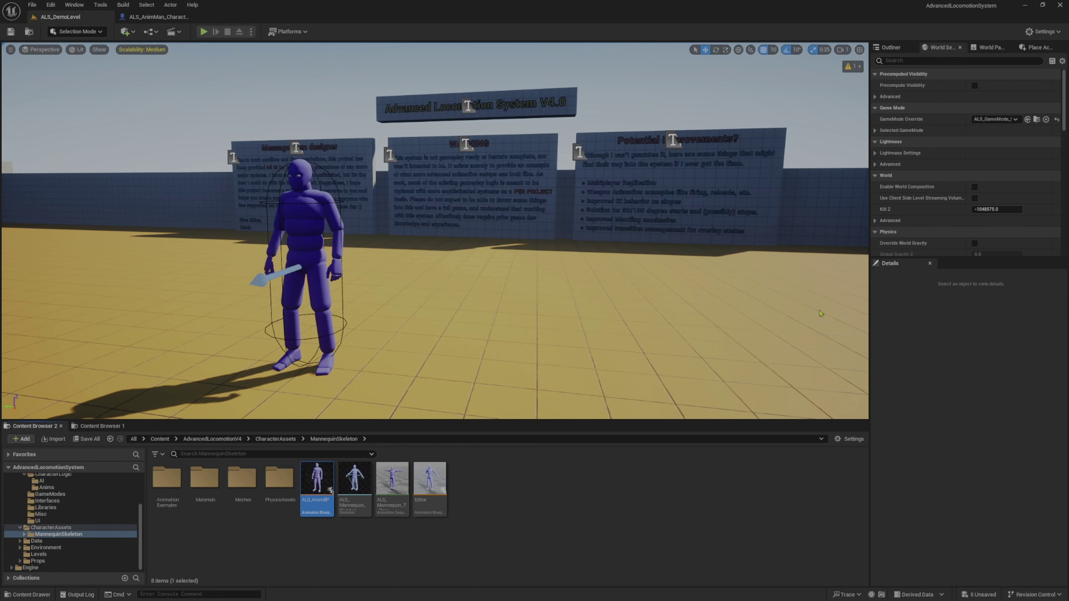
pyautogui.doubleClick(316, 480)
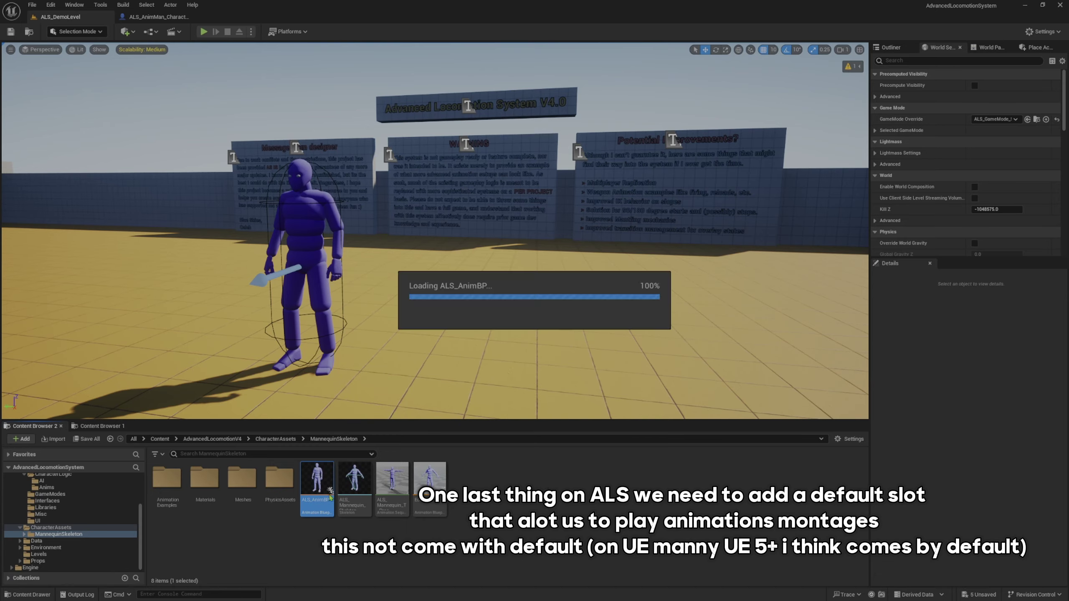
# - Insert a DefaultSlot slot node between Blend Poses and Output Pose in the AnimGraph
pyautogui.scroll(3, 569, 329)
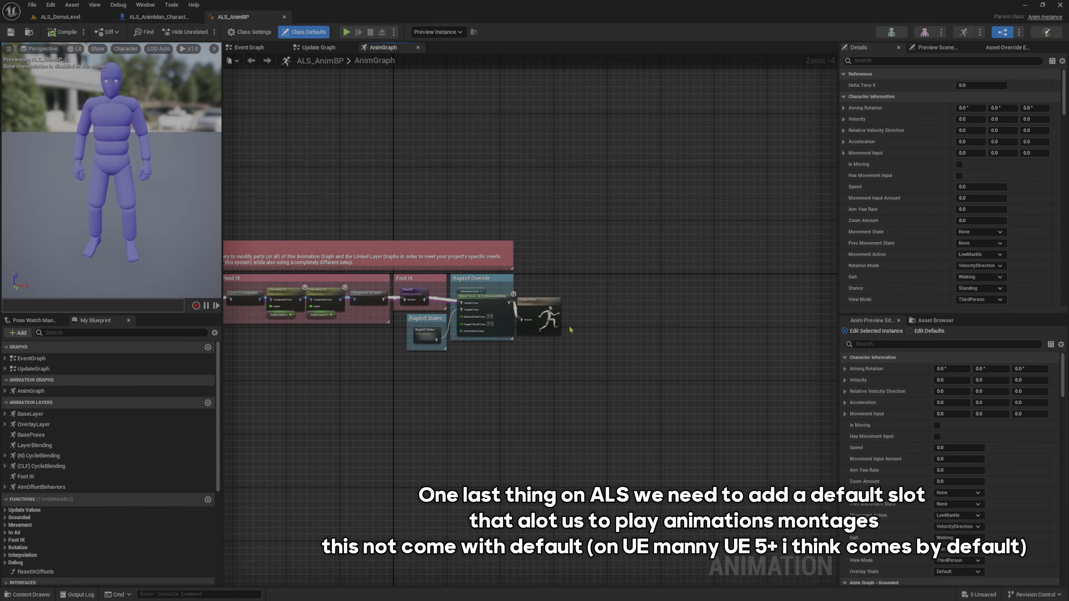
pyautogui.scroll(2, 525, 293)
pyautogui.moveTo(525, 293); pyautogui.dragTo(671, 251)
pyautogui.moveTo(446, 278); pyautogui.dragTo(488, 286)
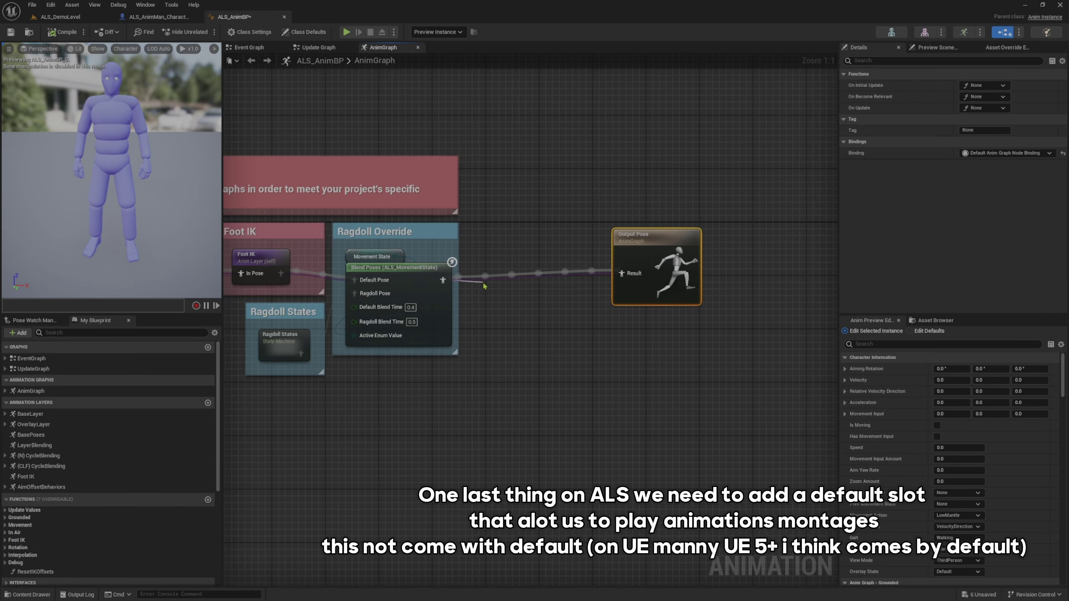
pyautogui.write('defa')
pyautogui.click(525, 358)
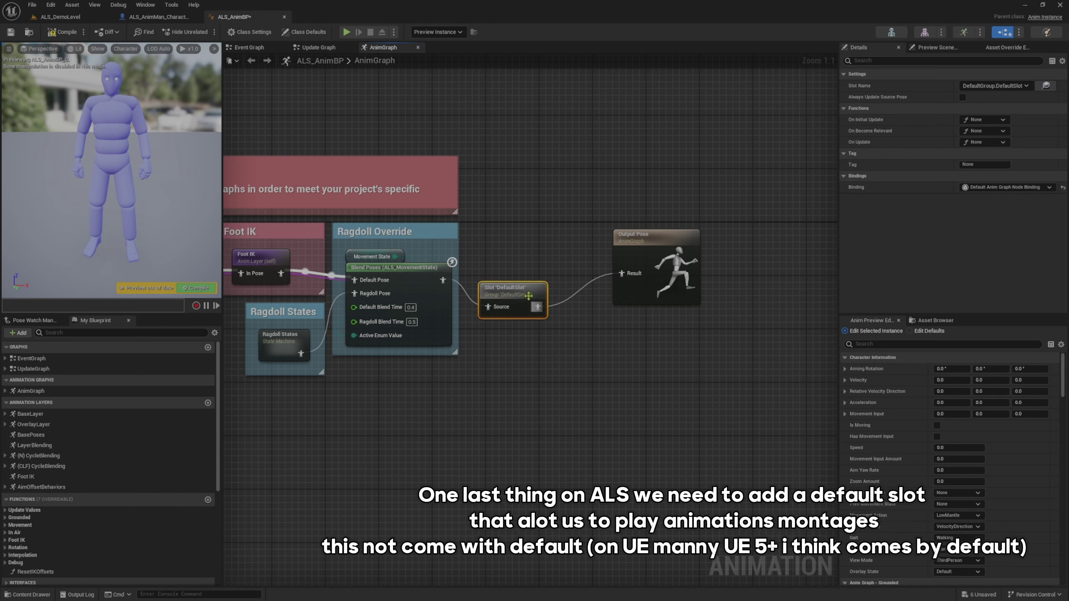
pyautogui.moveTo(545, 290); pyautogui.dragTo(621, 273)
pyautogui.moveTo(547, 297); pyautogui.dragTo(619, 273, button='right')
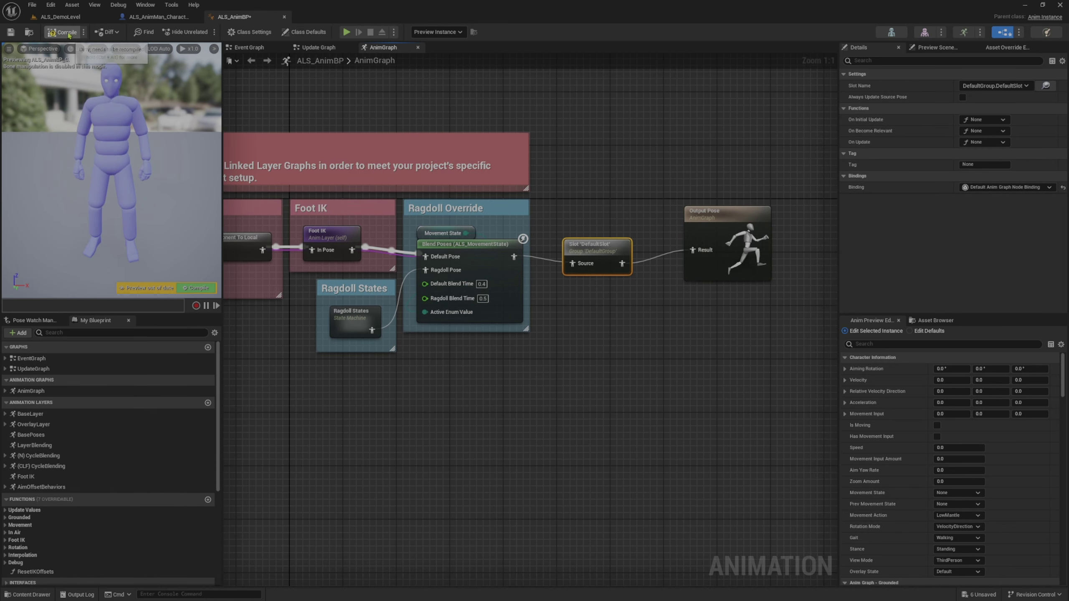
# - Assign DT_ComboAttack as the montage manager's Combos Data Table, then return to ALS_DemoLevel
pyautogui.click(284, 17)
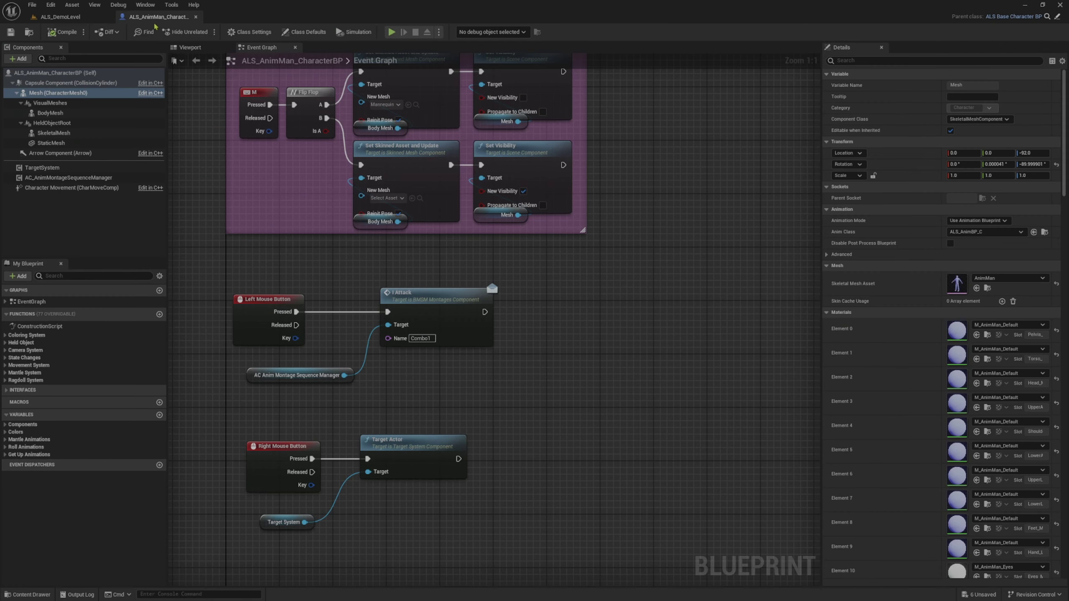
pyautogui.moveTo(331, 348); pyautogui.dragTo(337, 314, button='right')
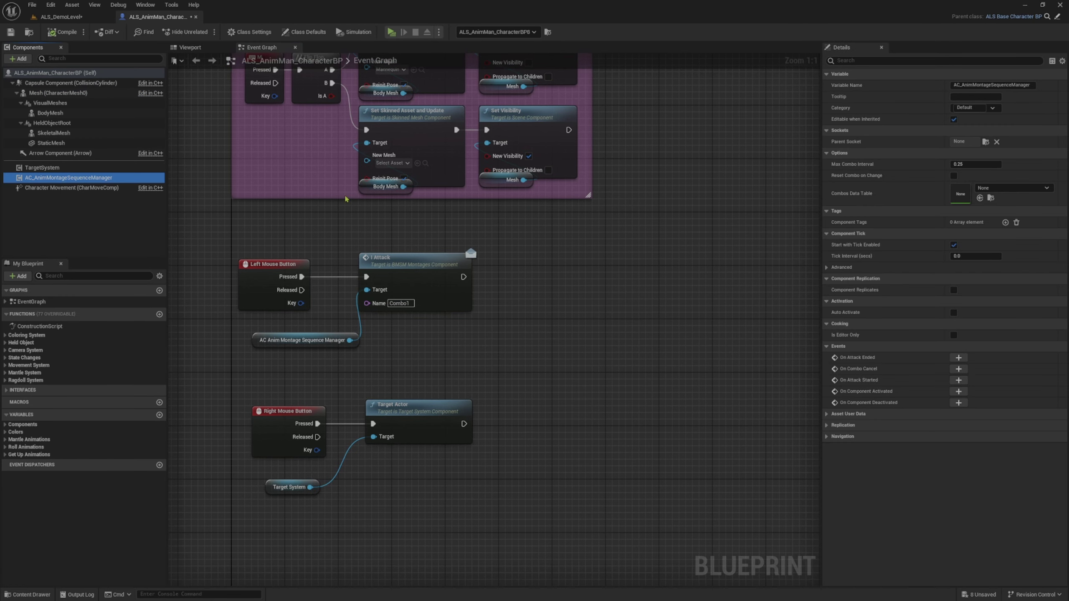
pyautogui.click(996, 190)
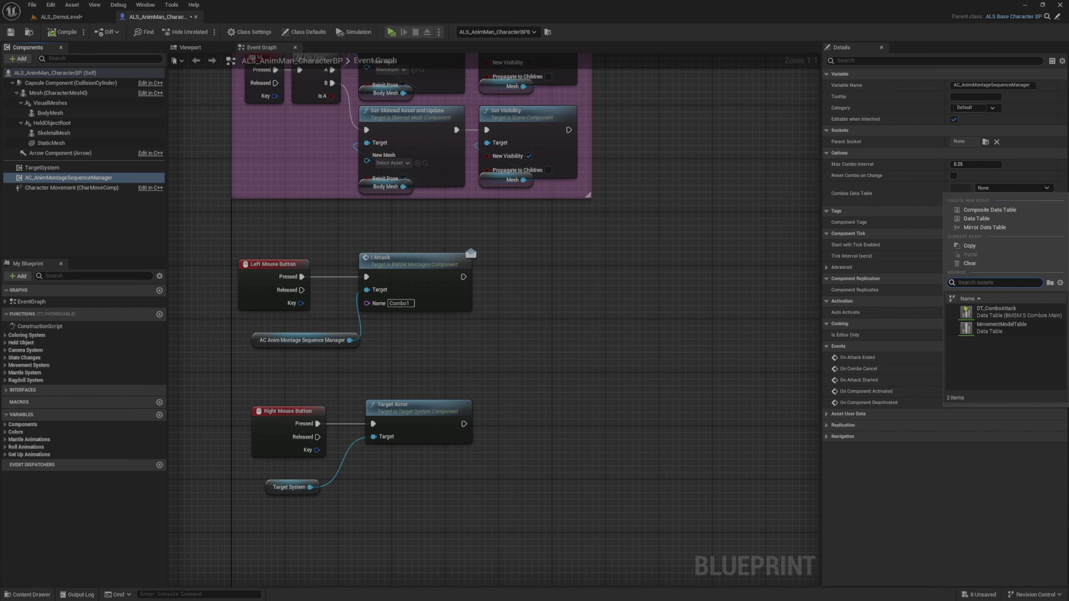
pyautogui.click(1012, 312)
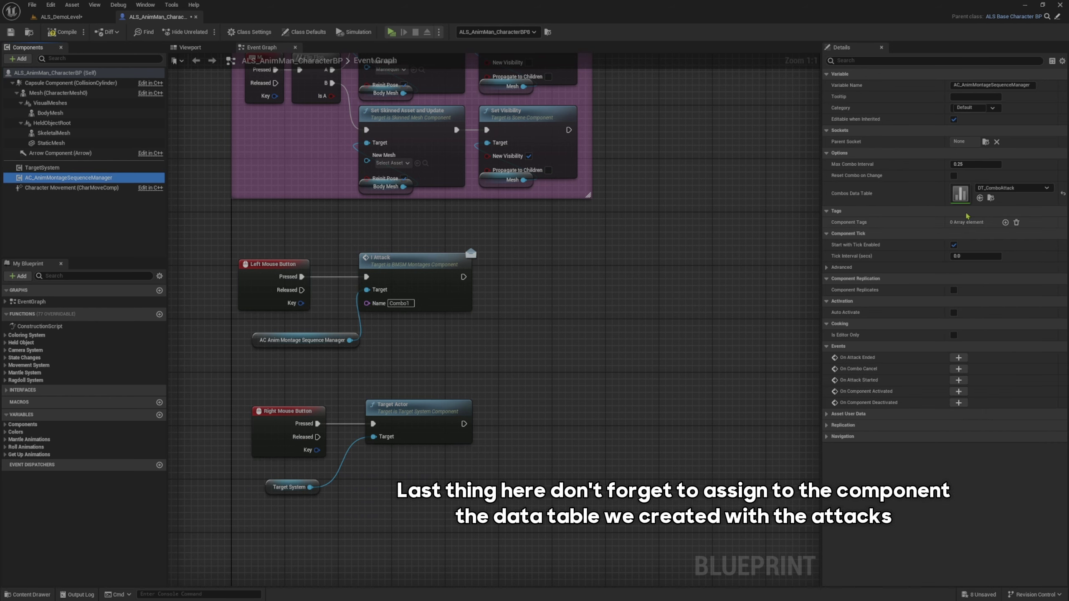
pyautogui.click(80, 17)
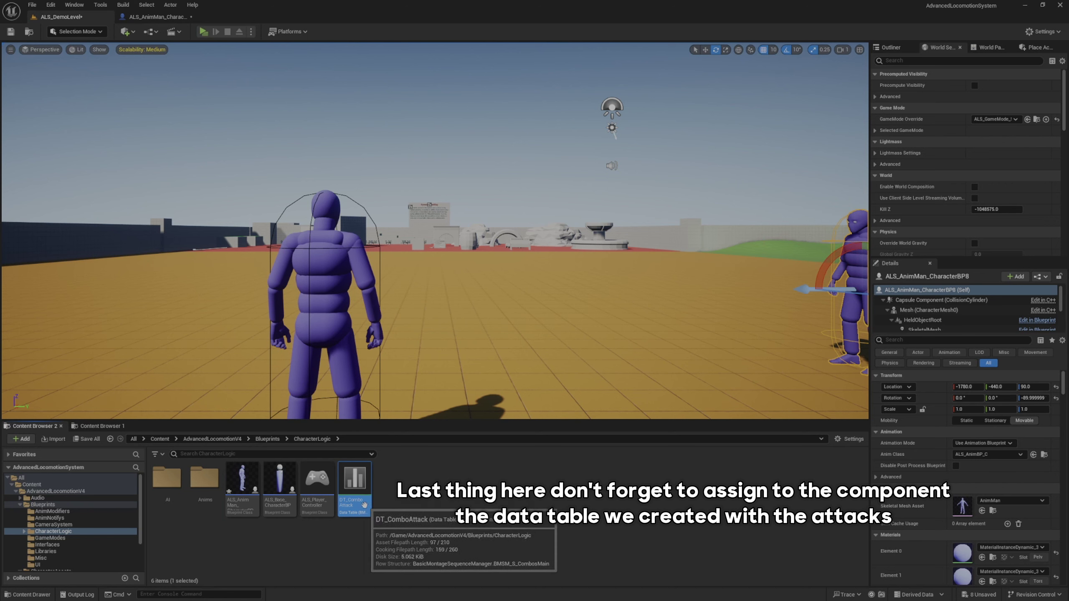
pyautogui.click(188, 19)
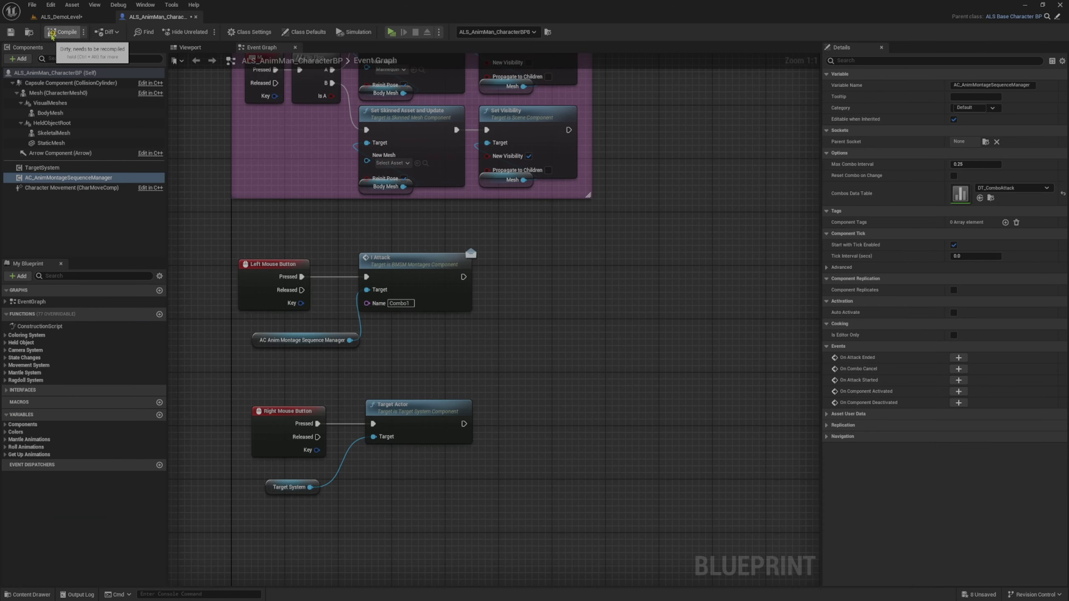
pyautogui.click(75, 17)
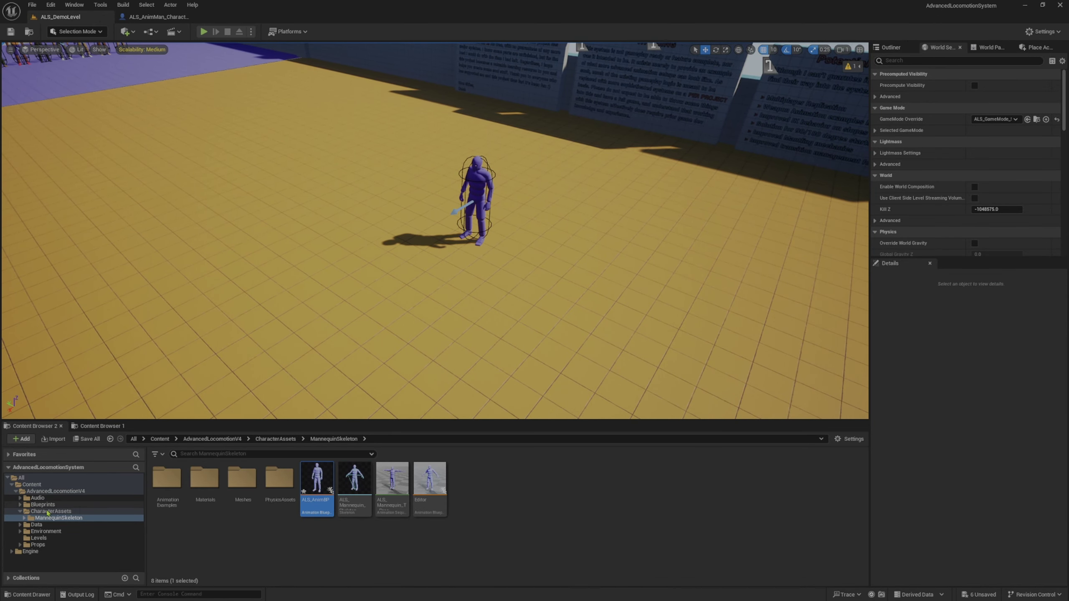
# - Place a second ALS_AnimMan_CharacterBP in the level as an enemy and start play
pyautogui.doubleClick(45, 506)
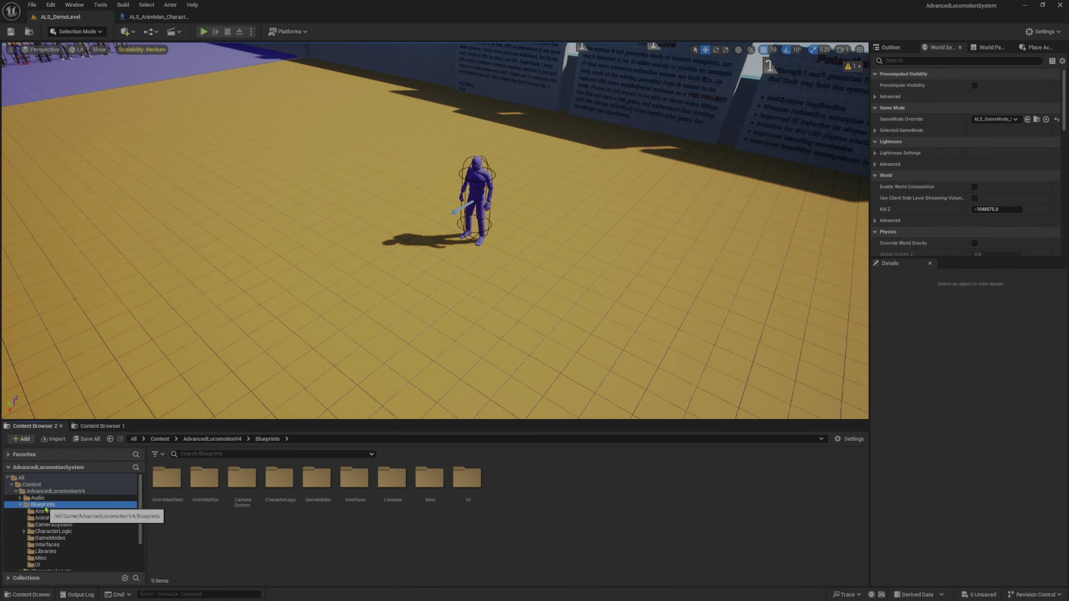
pyautogui.click(53, 532)
pyautogui.click(242, 484)
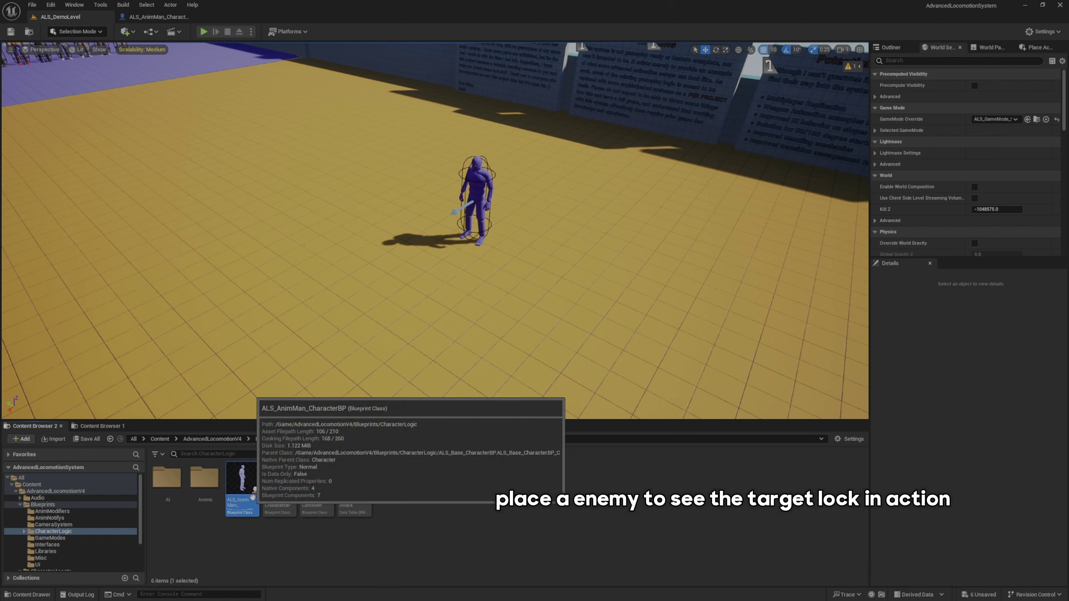
pyautogui.moveTo(252, 497); pyautogui.dragTo(241, 196)
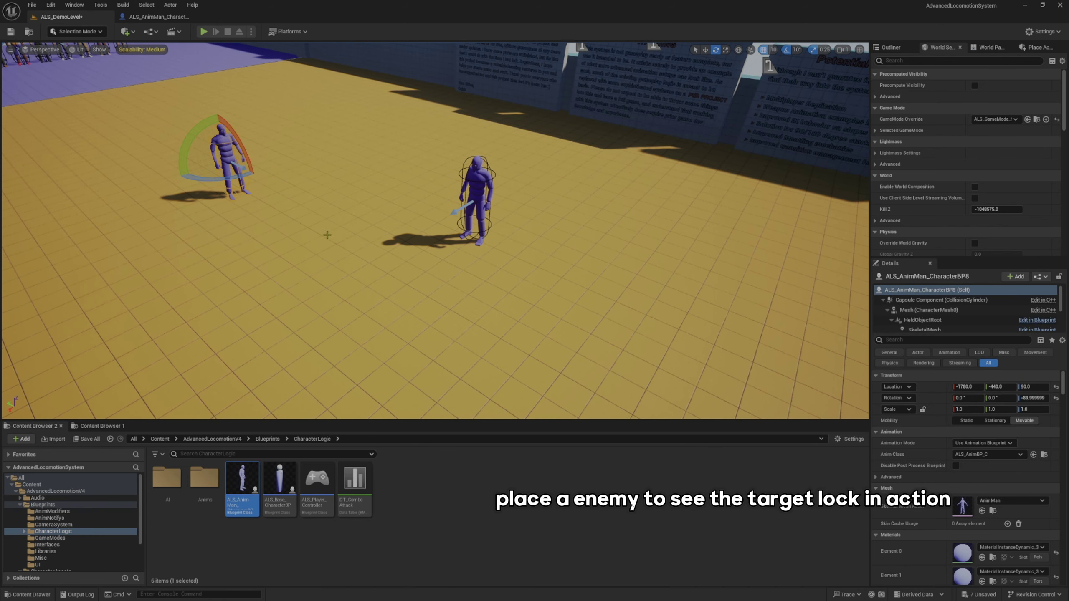
pyautogui.click(202, 32)
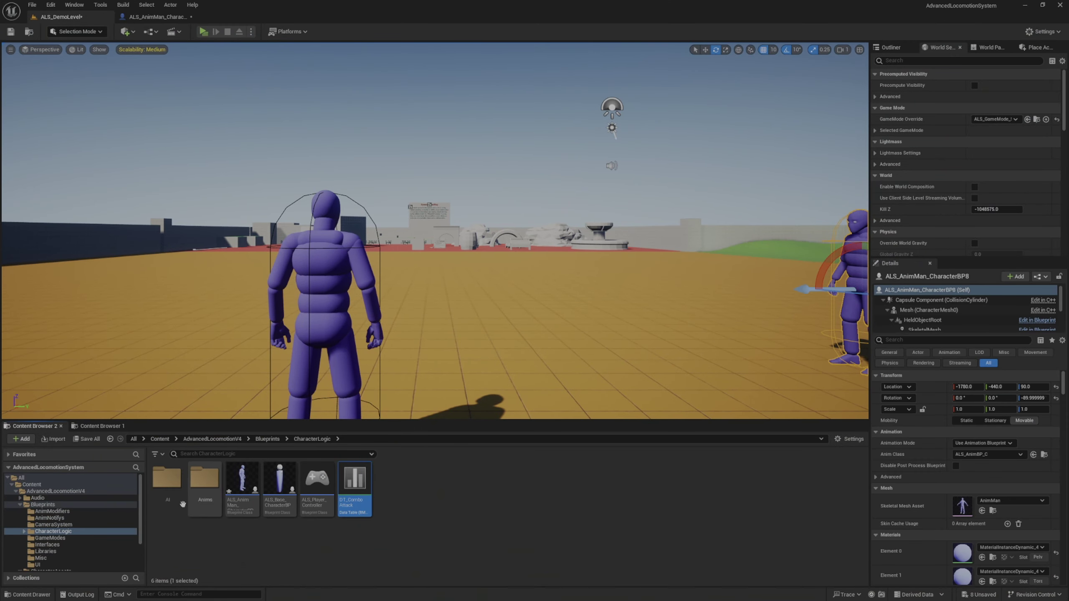
# - In the Property Matrix, give the five Combo montages Blend In 0.2 and Blend Out 0.15, then save
pyautogui.doubleClick(200, 489)
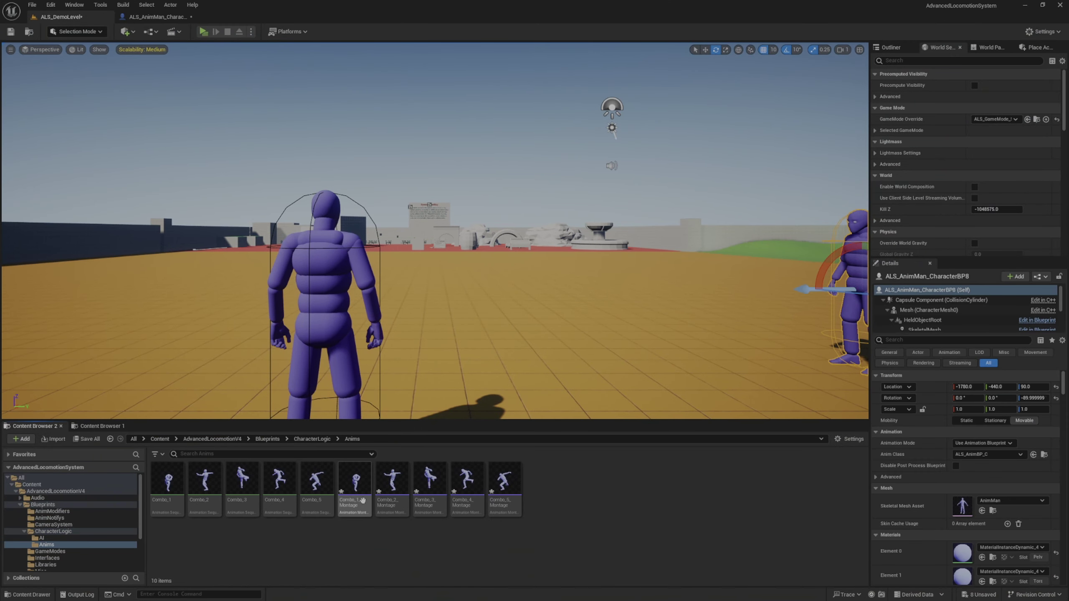
pyautogui.rightClick(499, 501)
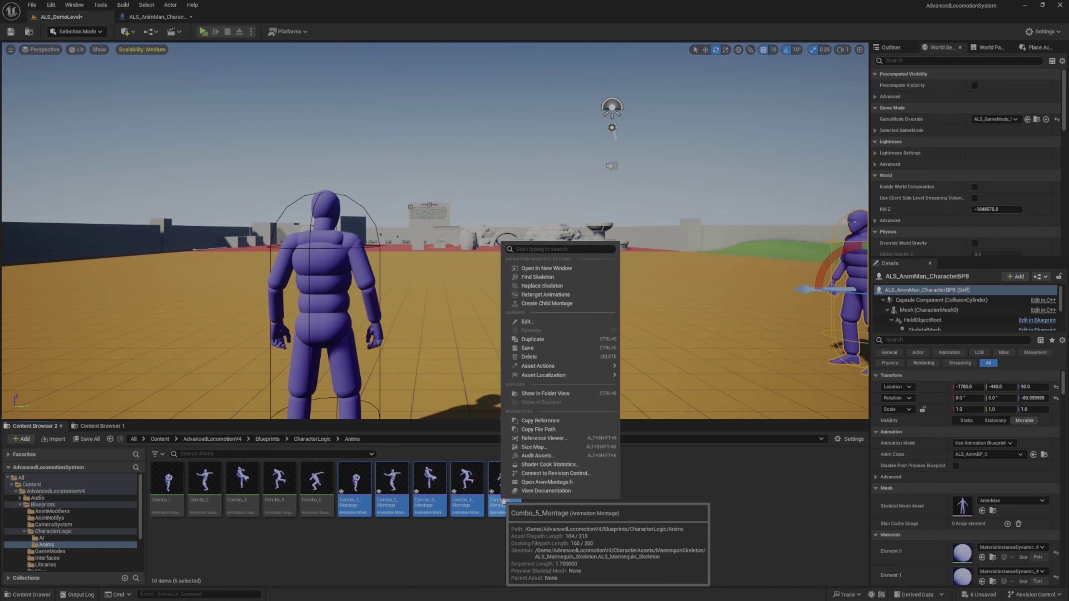
pyautogui.moveTo(581, 366)
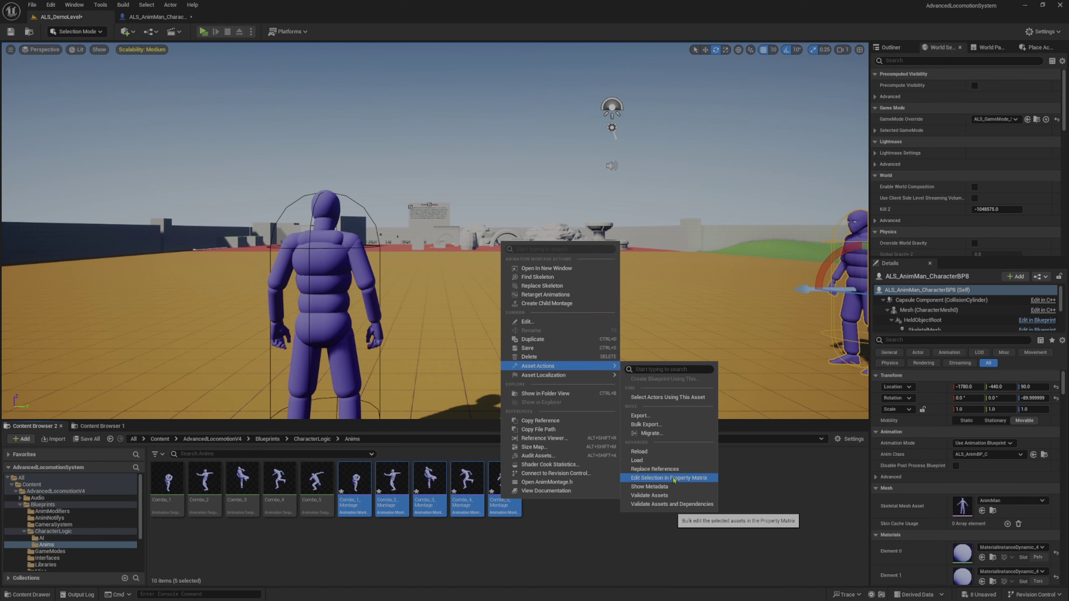
pyautogui.click(673, 479)
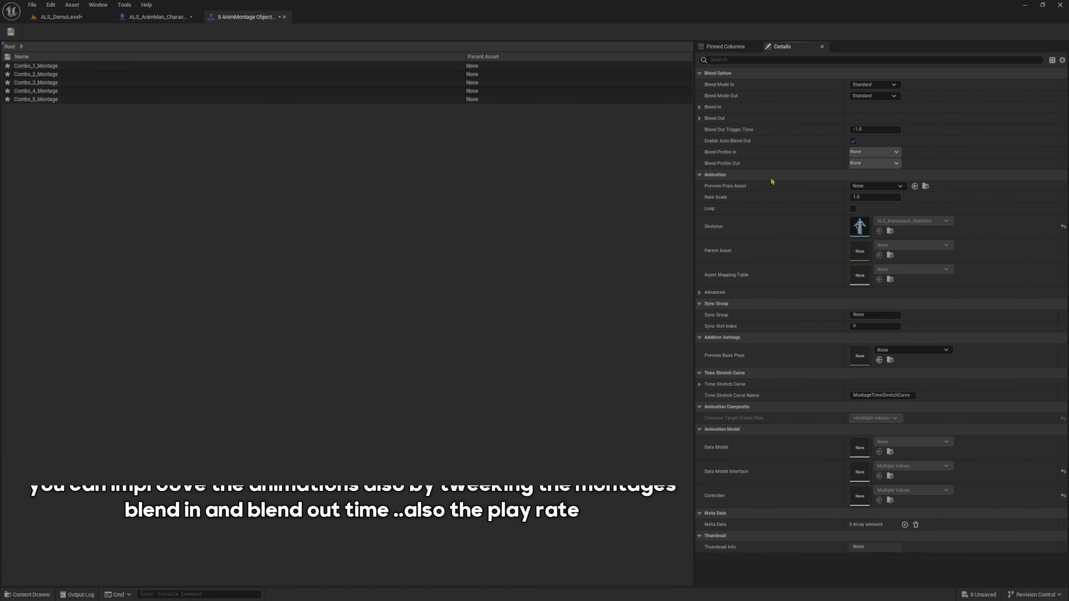
pyautogui.click(699, 107)
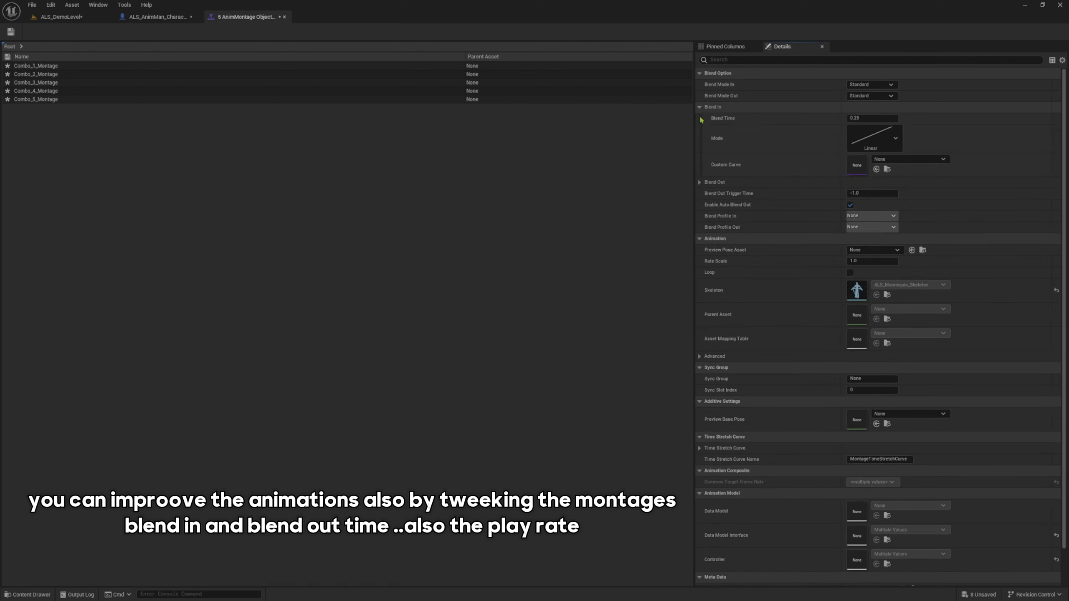
pyautogui.click(699, 183)
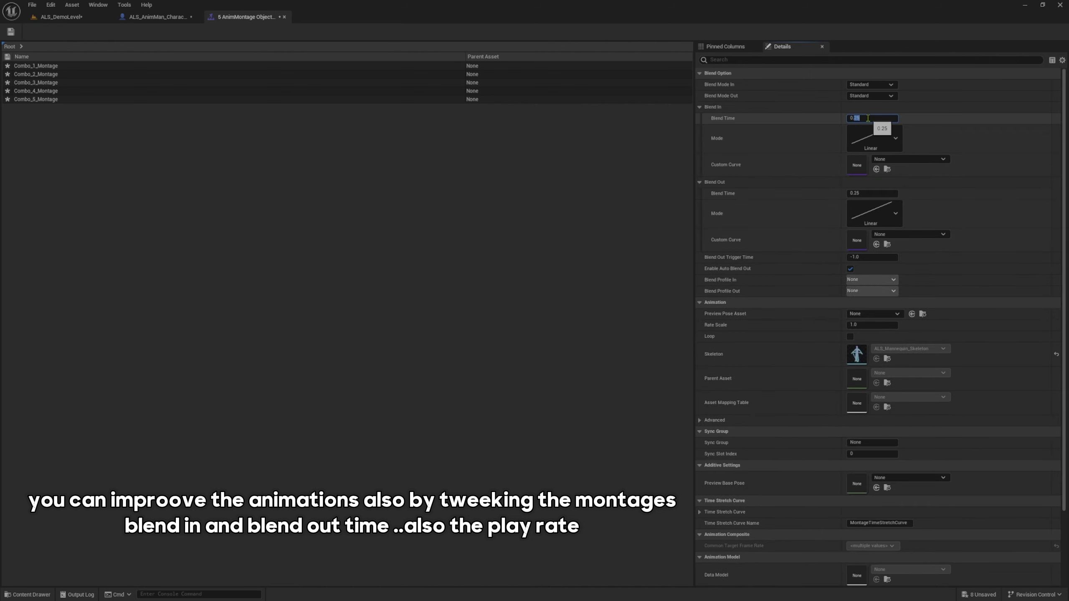
pyautogui.write('2')
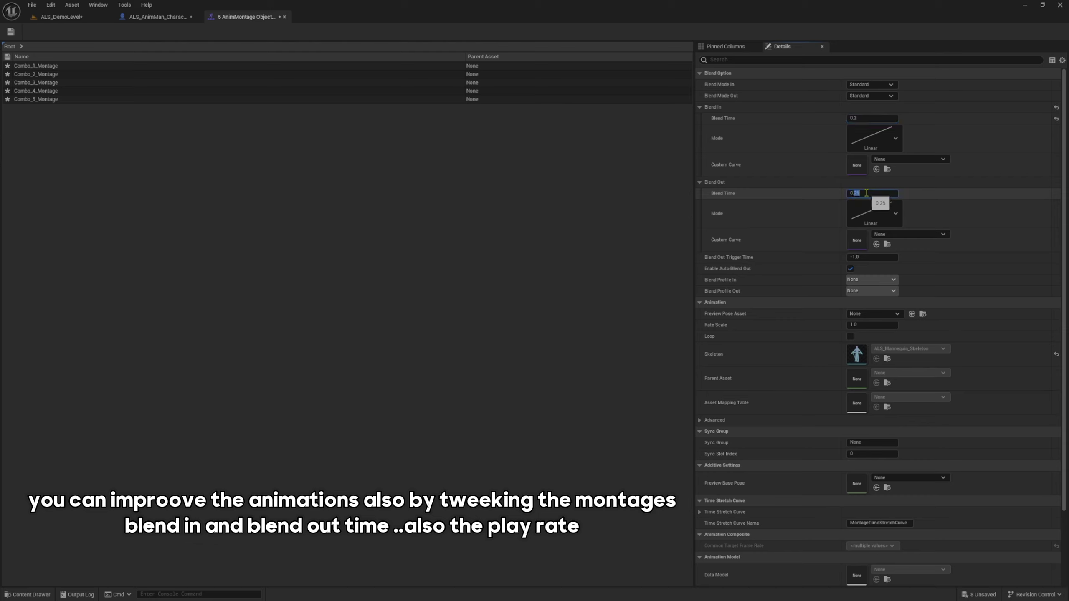
pyautogui.write('5')
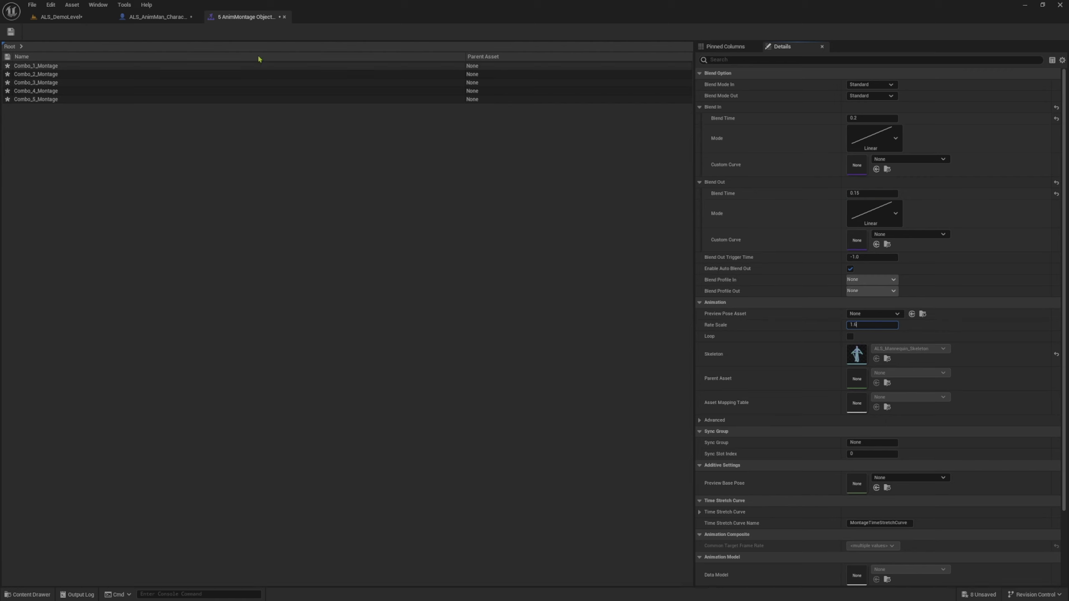
pyautogui.click(10, 32)
# - Play ALS_DemoLevel and walk the character forward with W
pyautogui.click(61, 17)
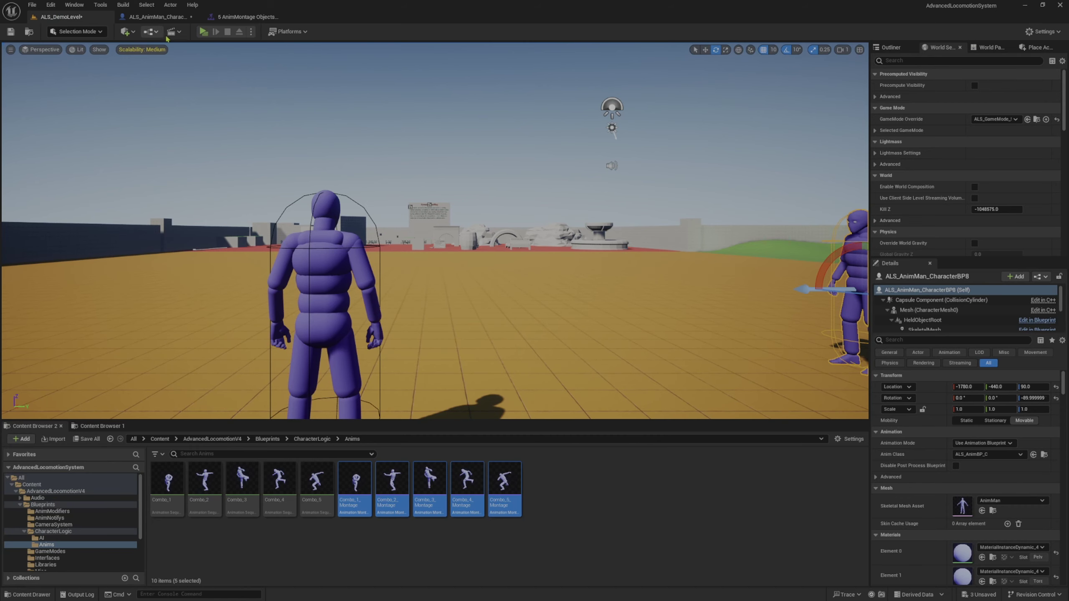
pyautogui.click(203, 33)
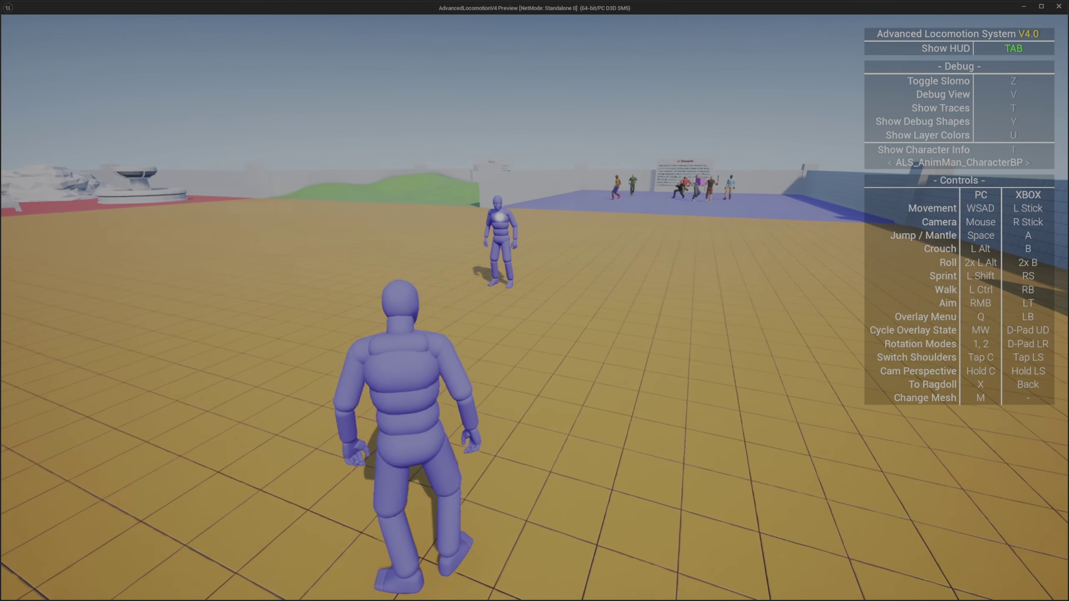
pyautogui.press('w')
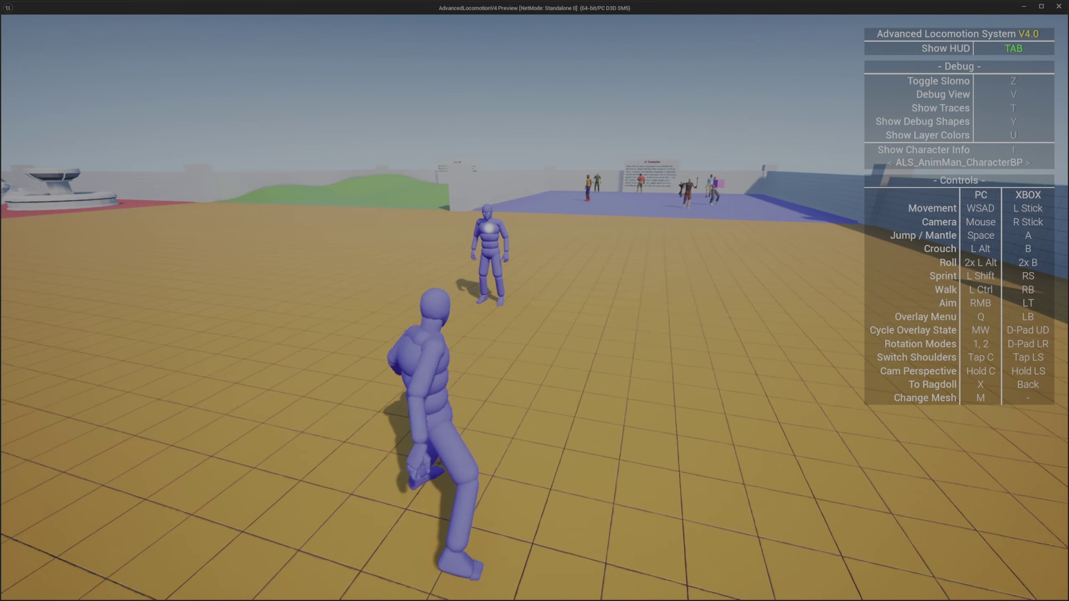